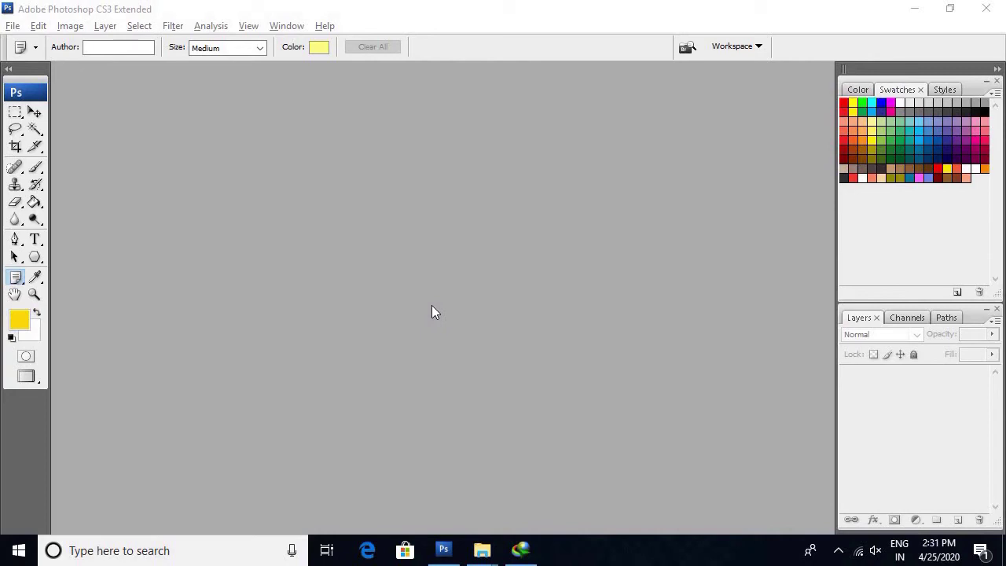
Close the side panel groups and set a new document's width and height units to inches.
left_click(997, 82)
left_click(997, 81)
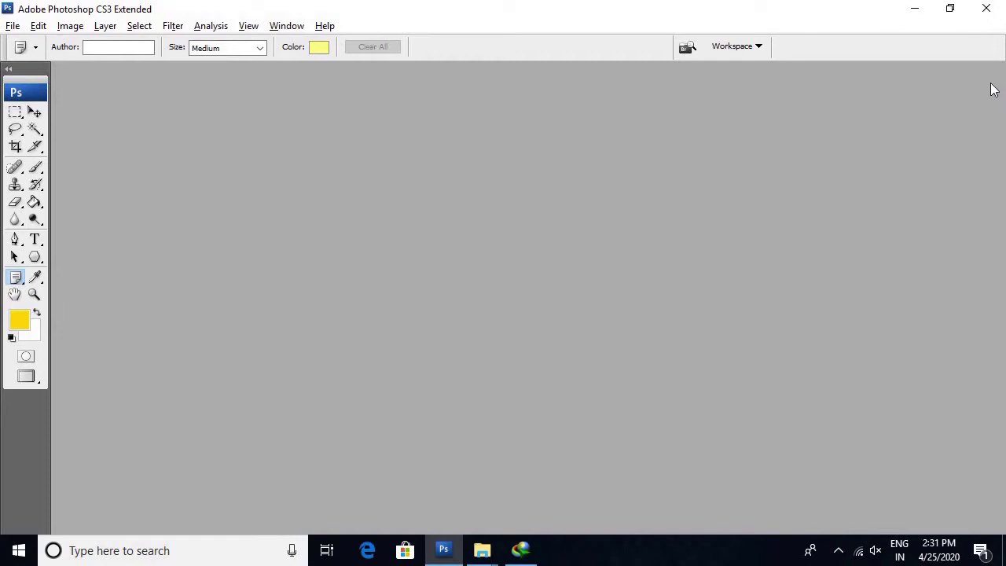
key("ctrl+n")
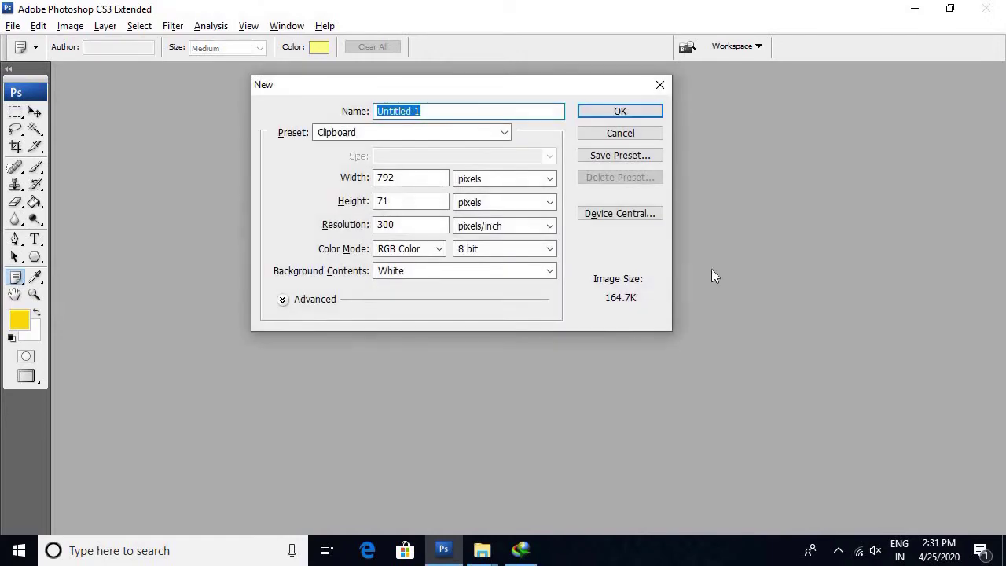
left_click(506, 185)
left_click(505, 203)
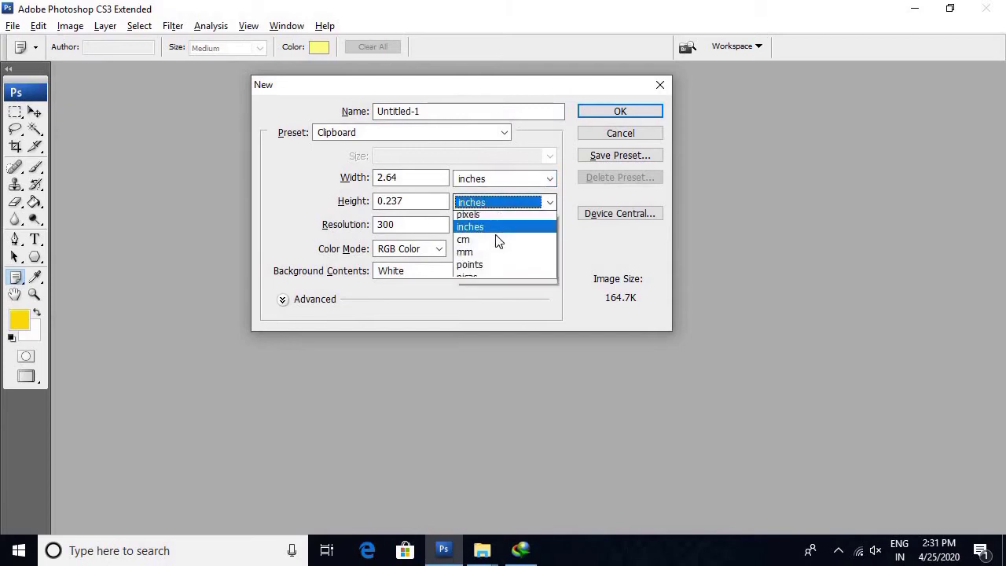
left_click(498, 225)
Create the 18 × 12 inch document at 200 pixels per inch.
left_click(355, 177)
type("18")
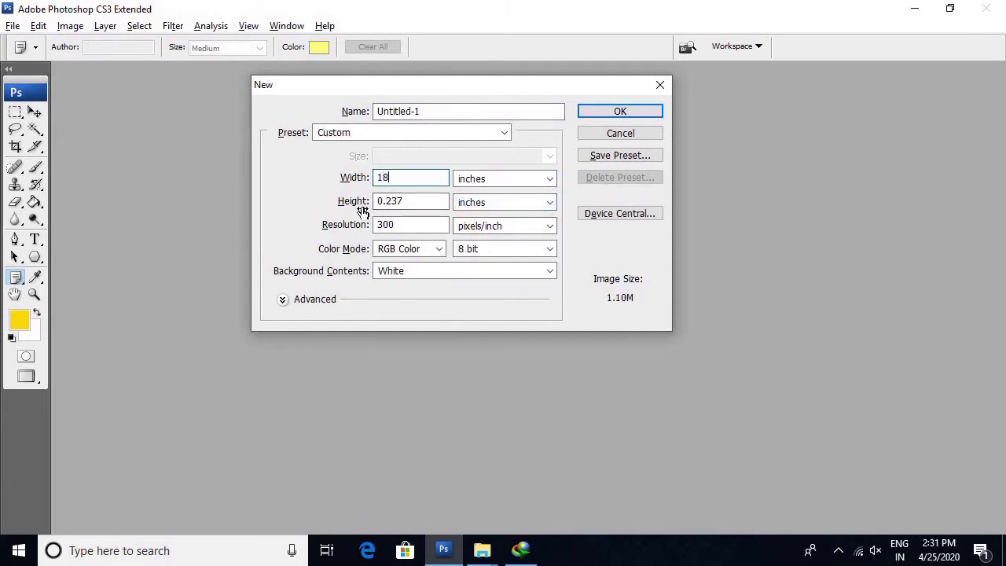
left_click(355, 202)
type("12")
key("Tab")
key("Tab")
type("200")
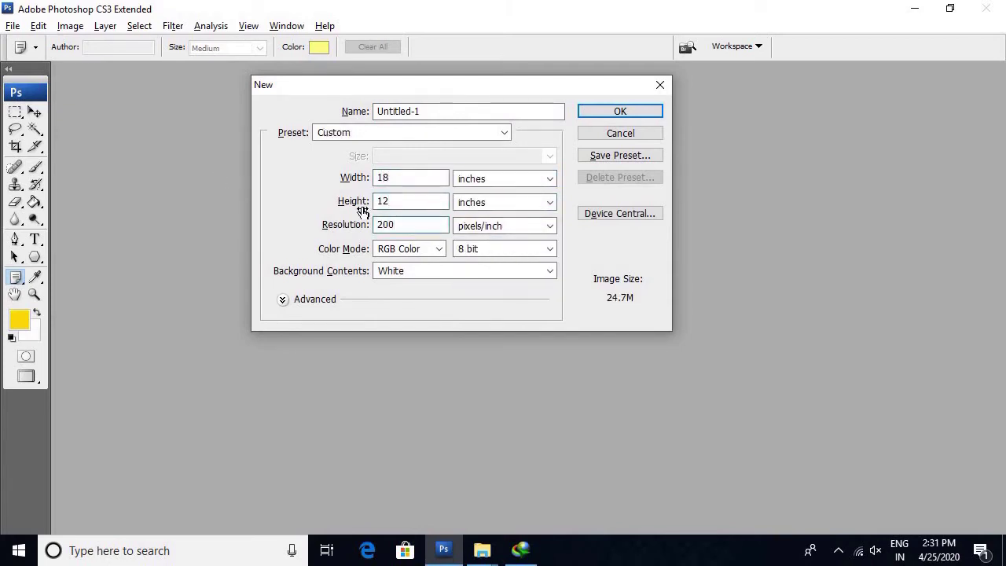
key("Return")
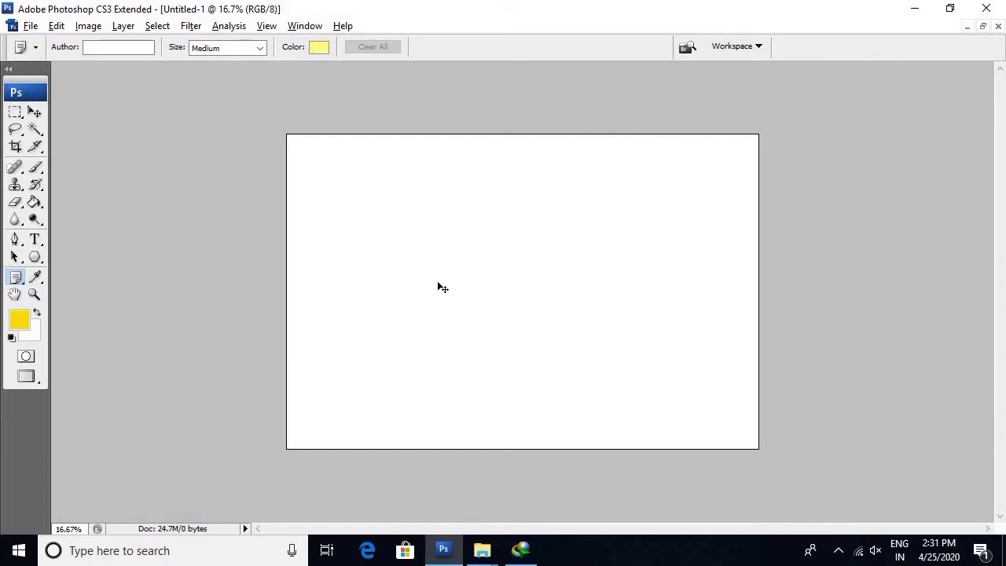
Fill a full-height rectangle on the canvas's left side with black on new Layer 1.
key("ctrl+minus")
key("ctrl+0")
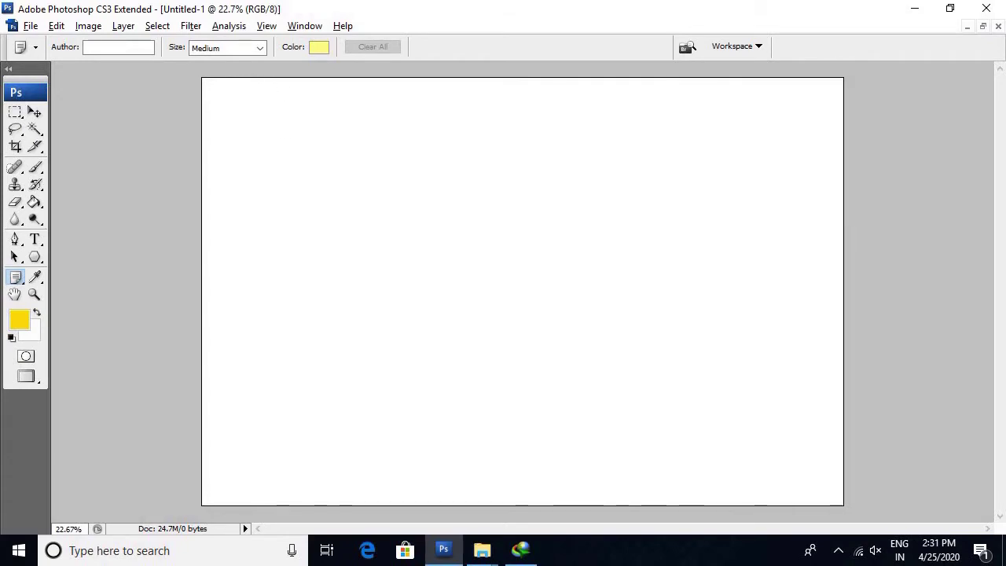
key("m")
left_click_drag(15, 112, 87, 117)
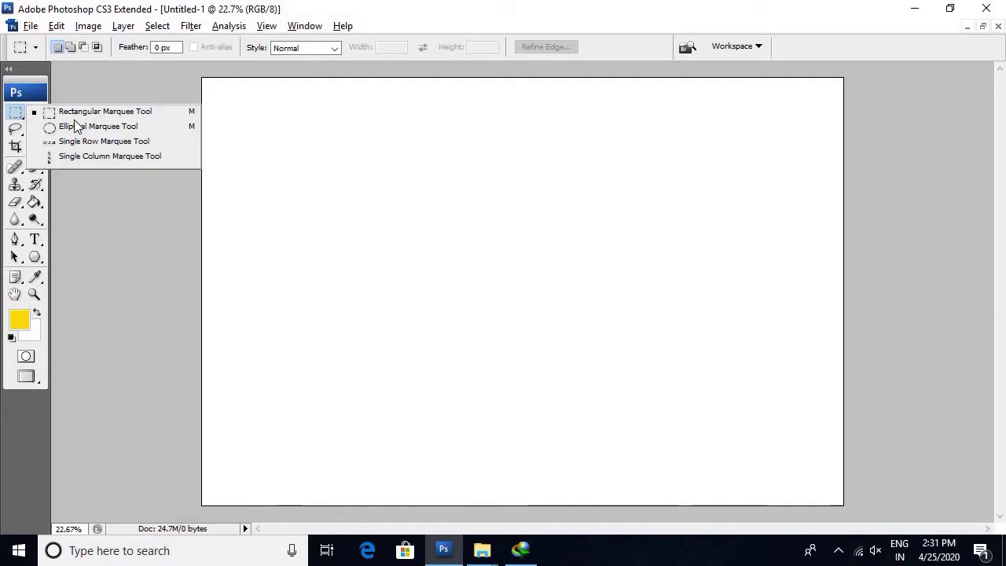
left_click_drag(251, 98, 469, 507)
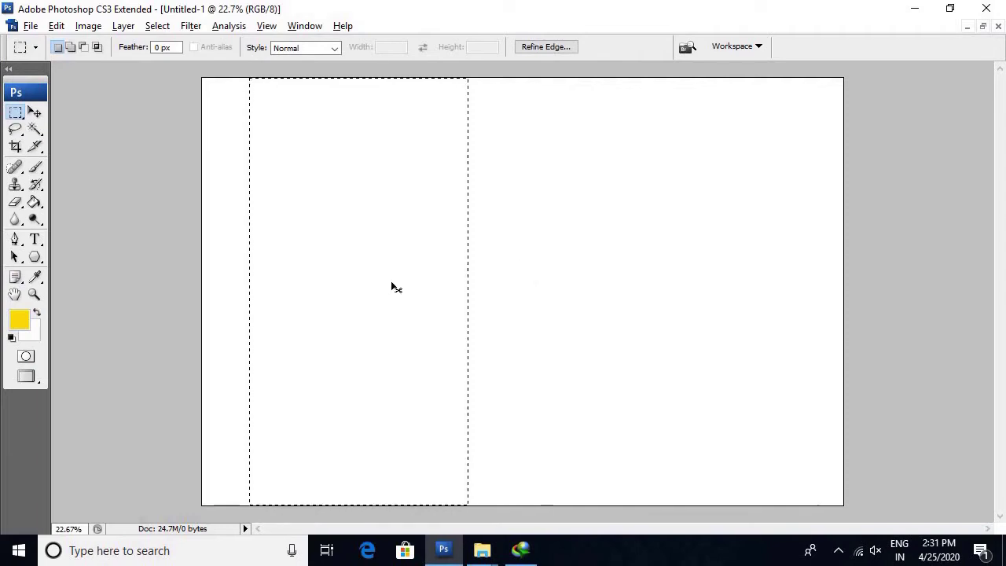
key("ctrl+j")
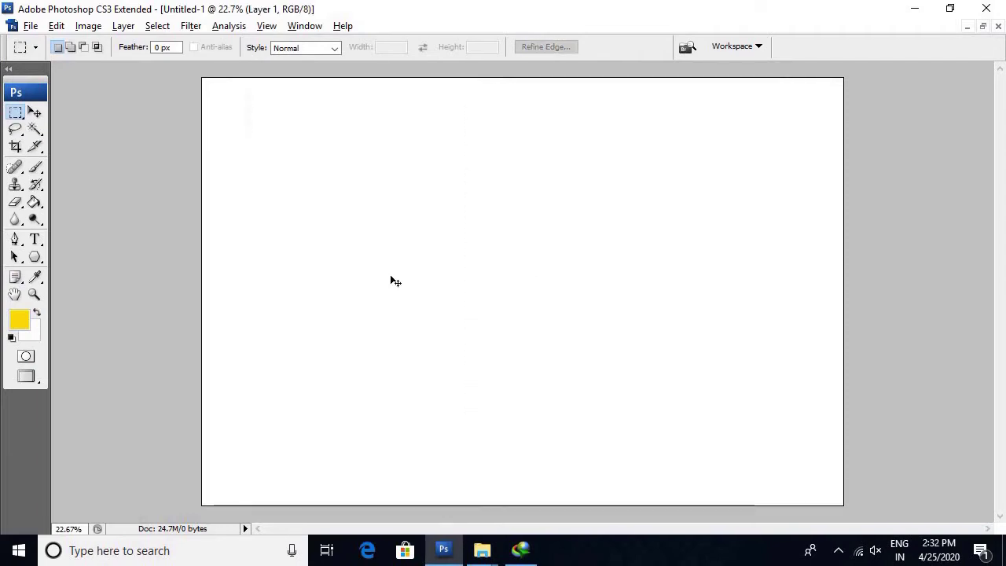
key("ctrl+i")
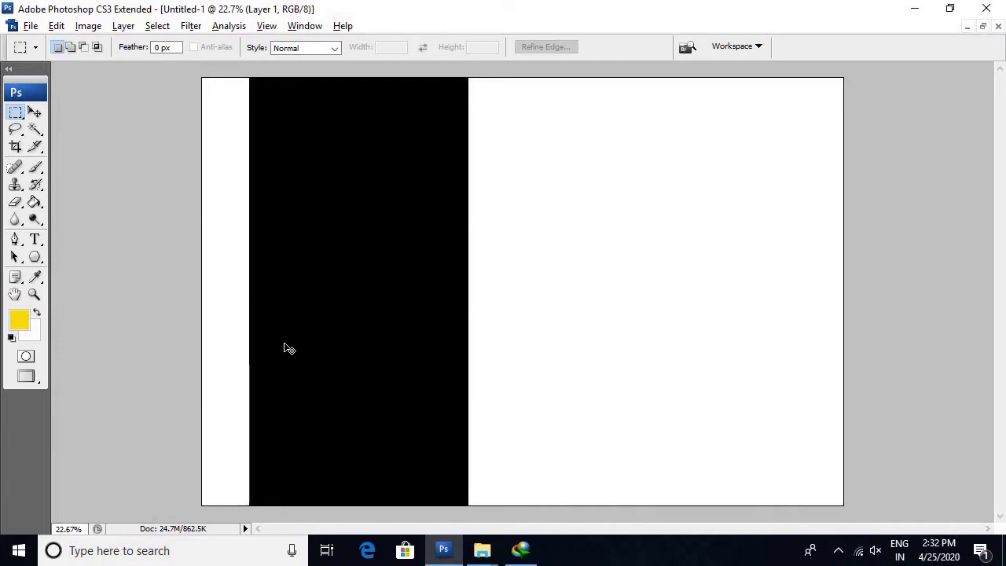
key("ctrl+i")
key("ctrl+i")
Copy a circular selection right of the band onto Layer 2 and fill it black.
right_click(19, 114)
left_click(128, 128)
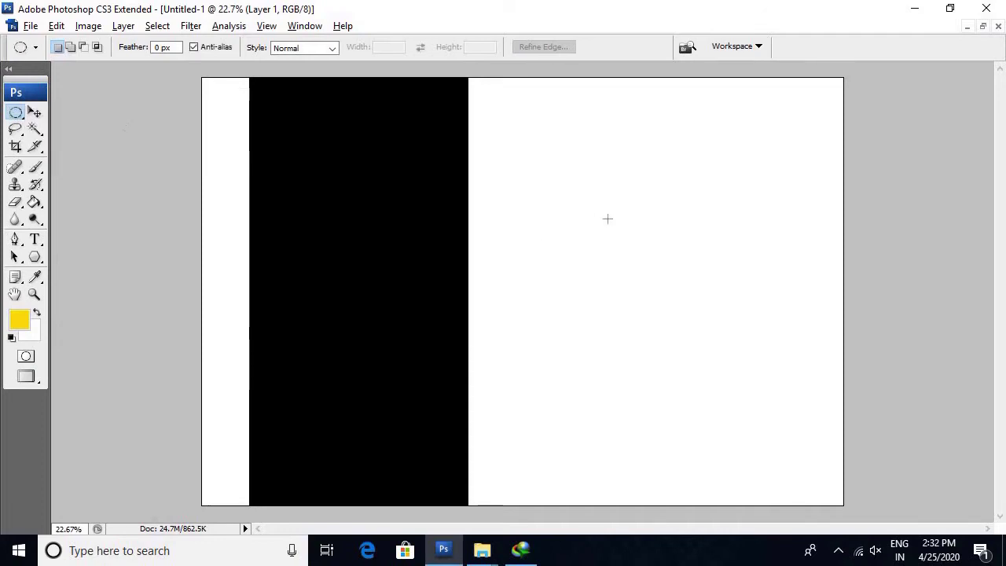
right_click(16, 114)
left_click(47, 127)
left_click_drag(525, 146, 795, 403)
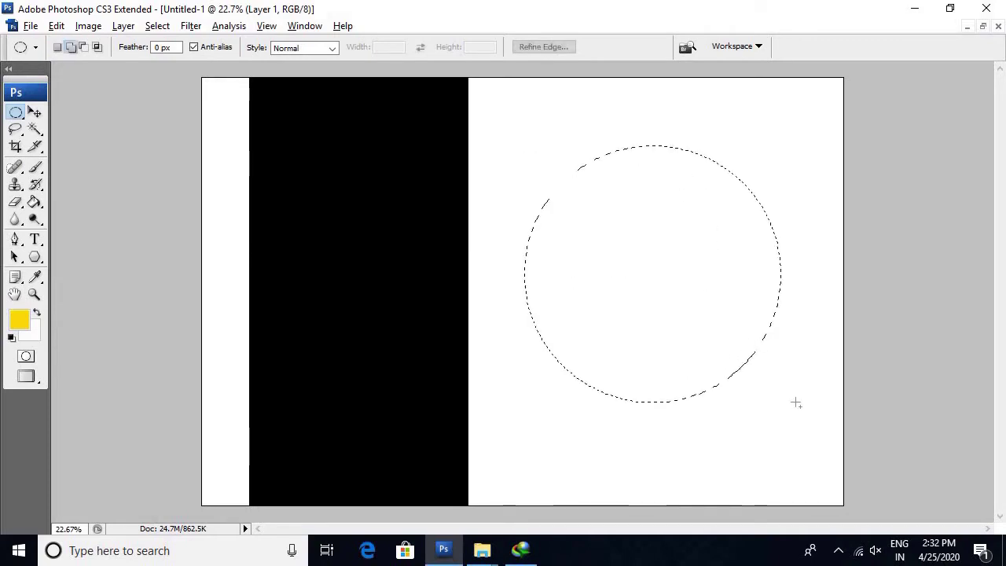
right_click(513, 259, "ctrl")
left_click(531, 268)
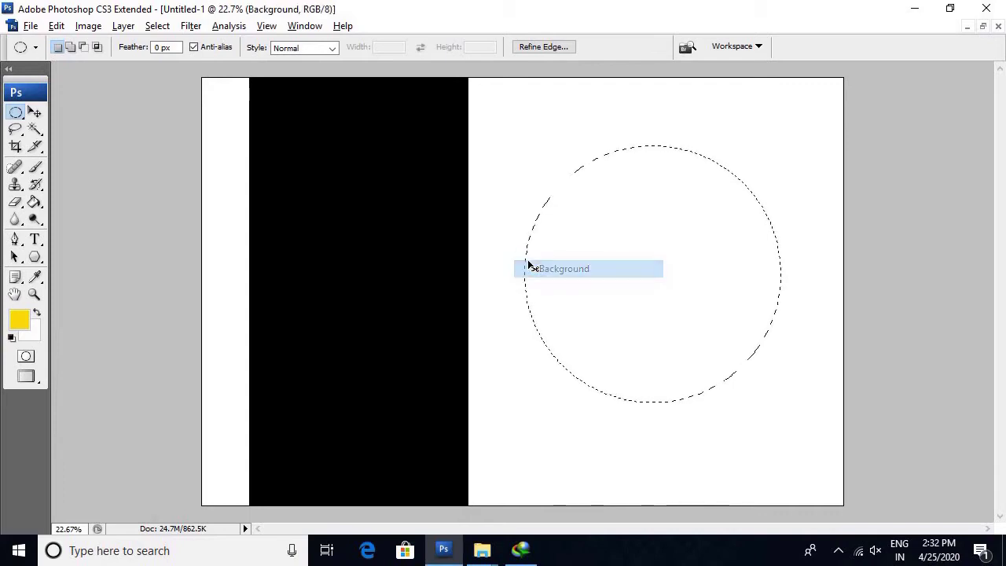
key("ctrl+j")
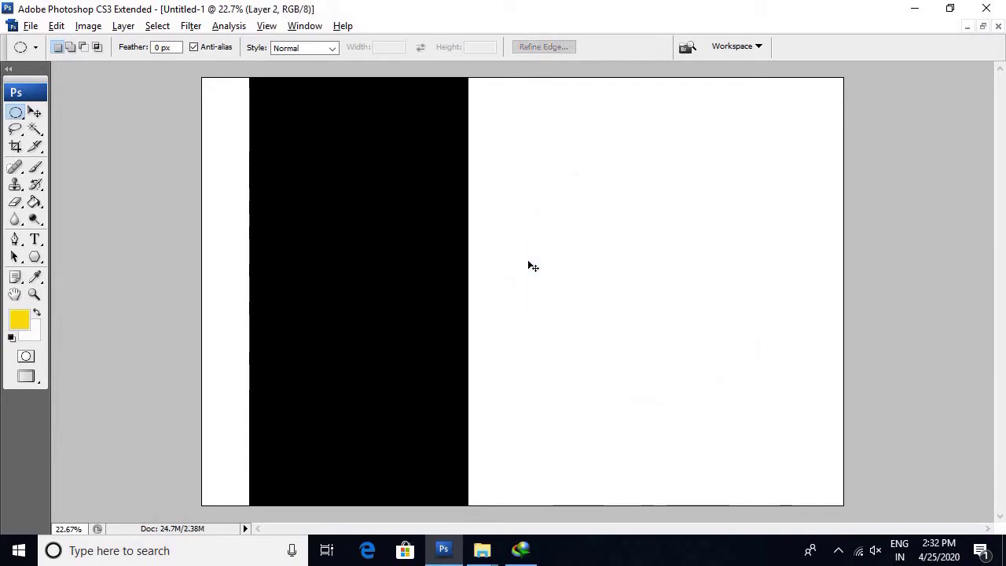
key("ctrl+i")
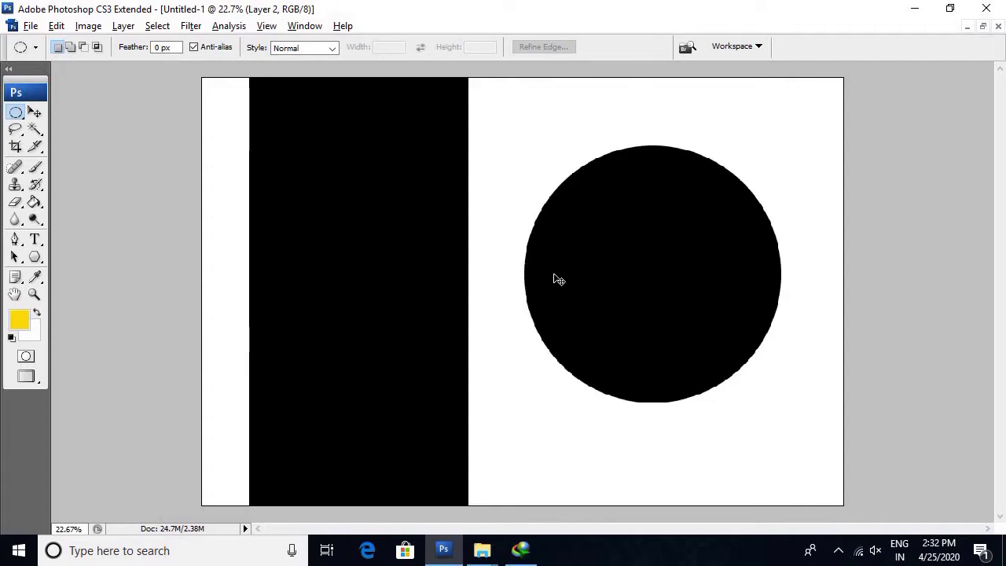
Scale the black circle to about 124% and move it left onto the band.
right_click(647, 219)
left_click(664, 227)
key("ctrl+t")
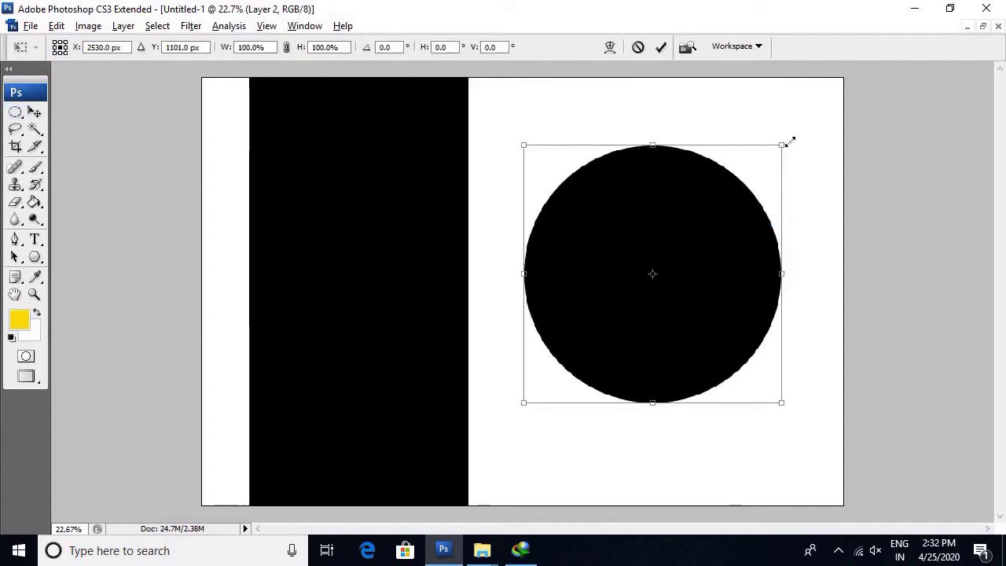
left_click_drag(791, 141, 803, 124)
left_click_drag(746, 202, 615, 209)
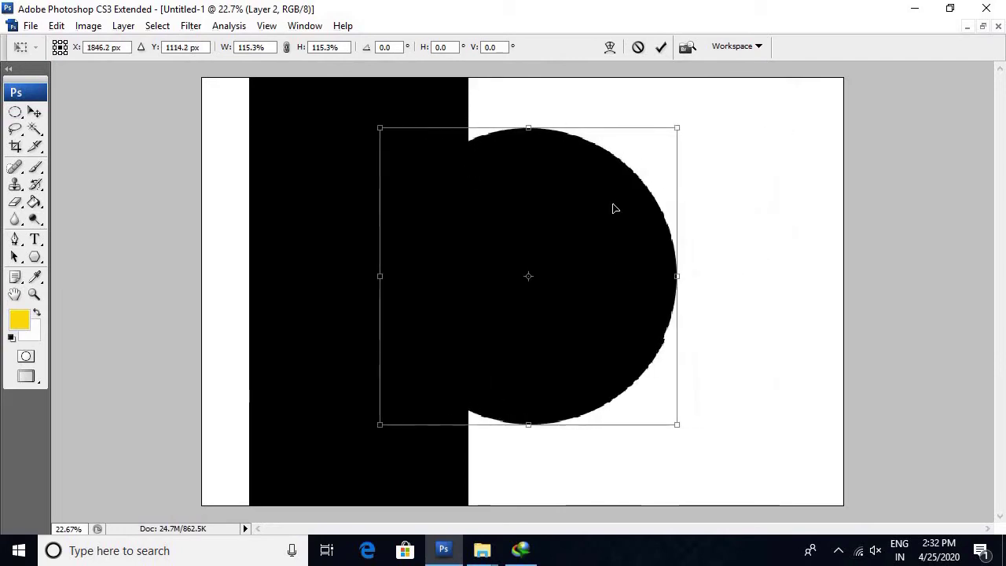
left_click_drag(677, 128, 681, 117)
left_click_drag(629, 158, 580, 162)
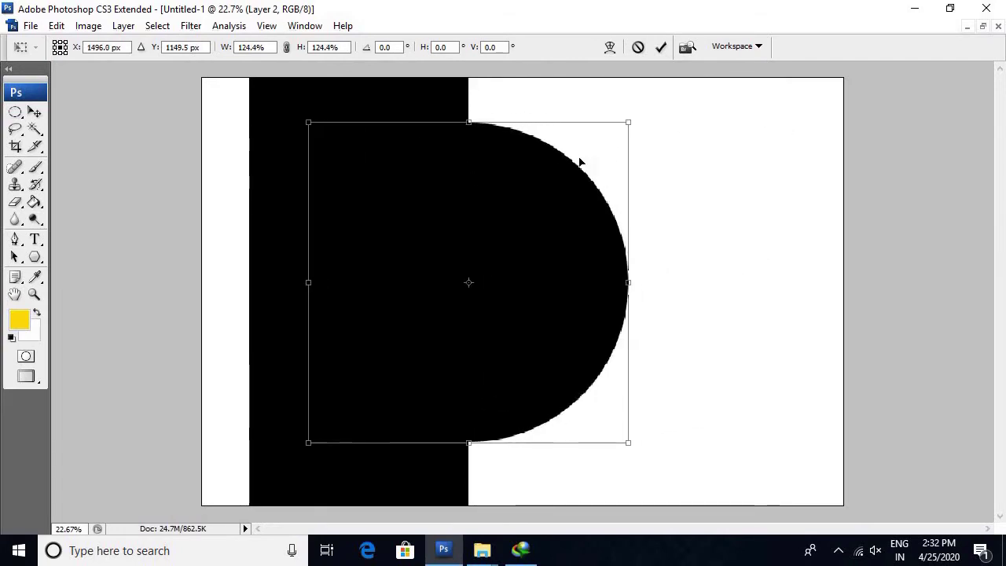
key("Return")
Nudge the black band on Layer 1 slightly to the left.
key("m")
right_click(456, 253)
left_click(476, 260)
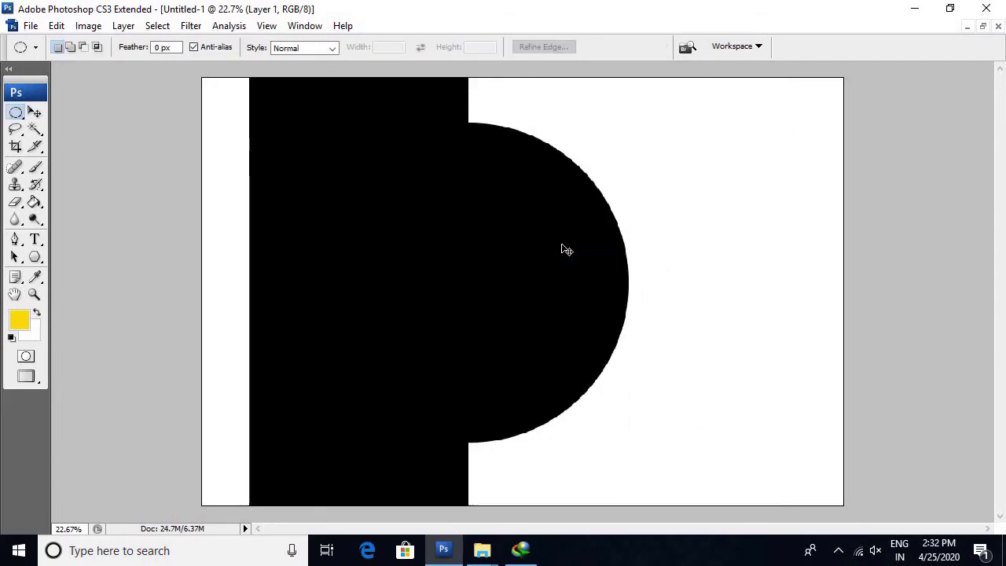
key("ctrl+t")
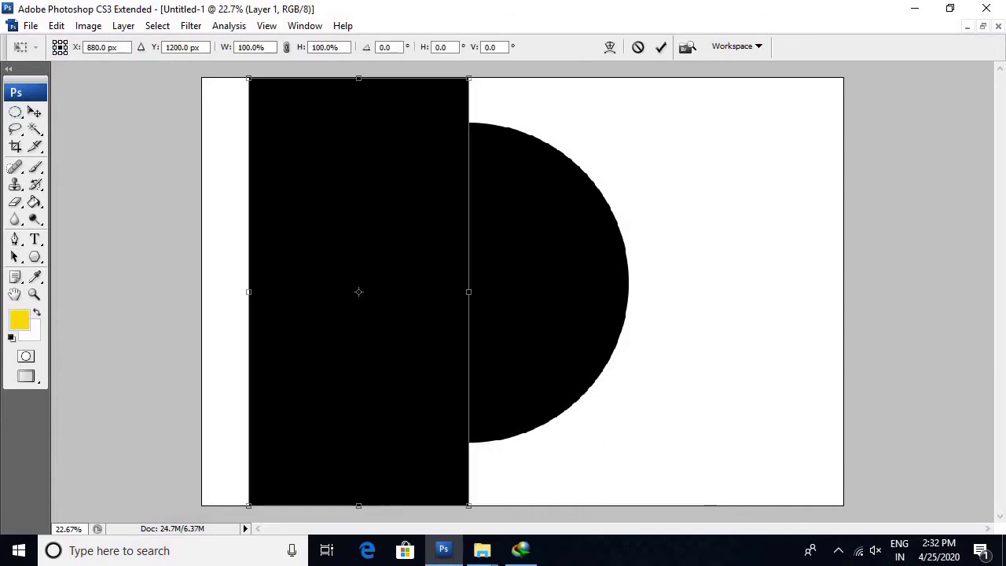
key("Return")
key("v")
left_click_drag(478, 247, 467, 254)
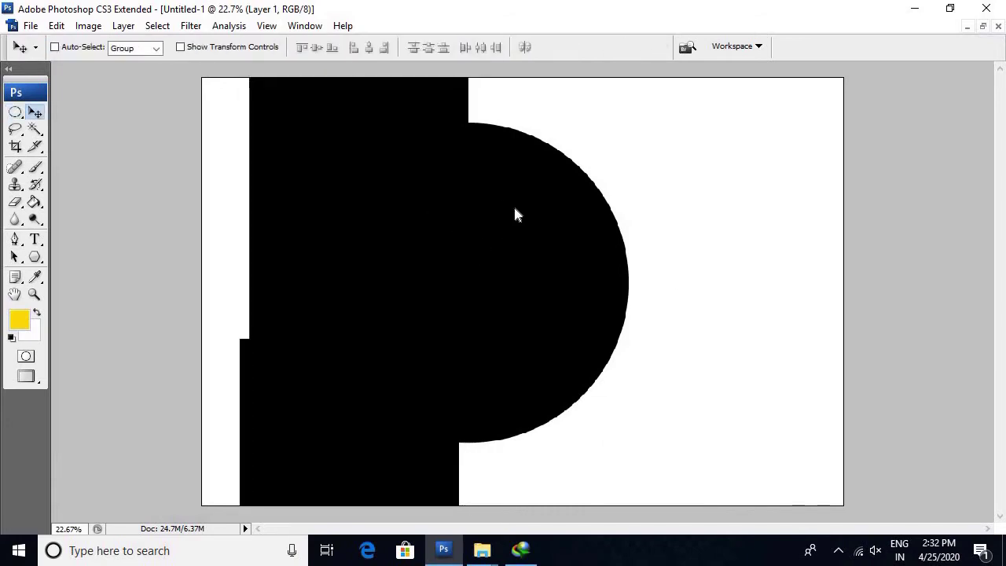
Make Layer 2, the circle, the active layer.
right_click(515, 215)
left_click(519, 216)
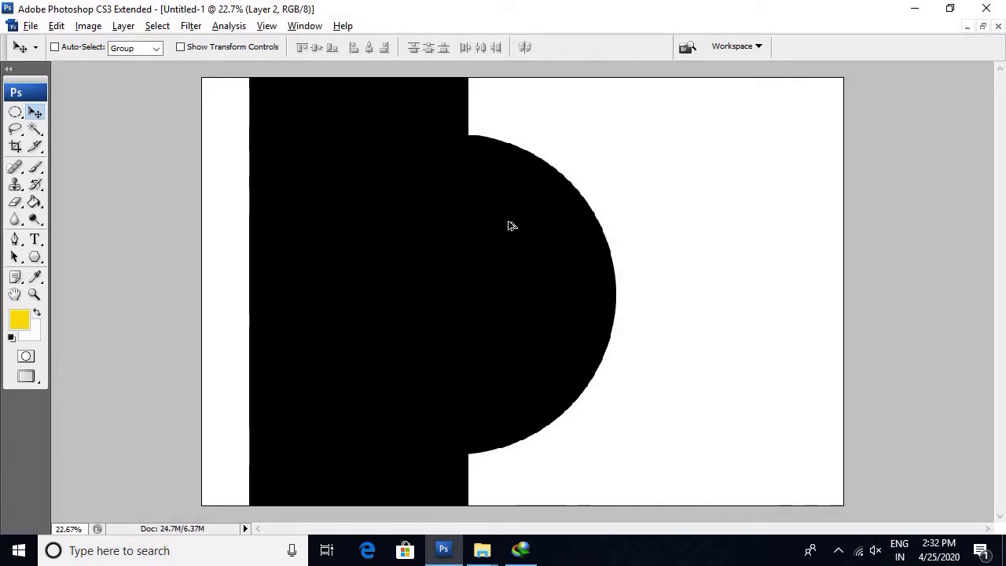
right_click(512, 224)
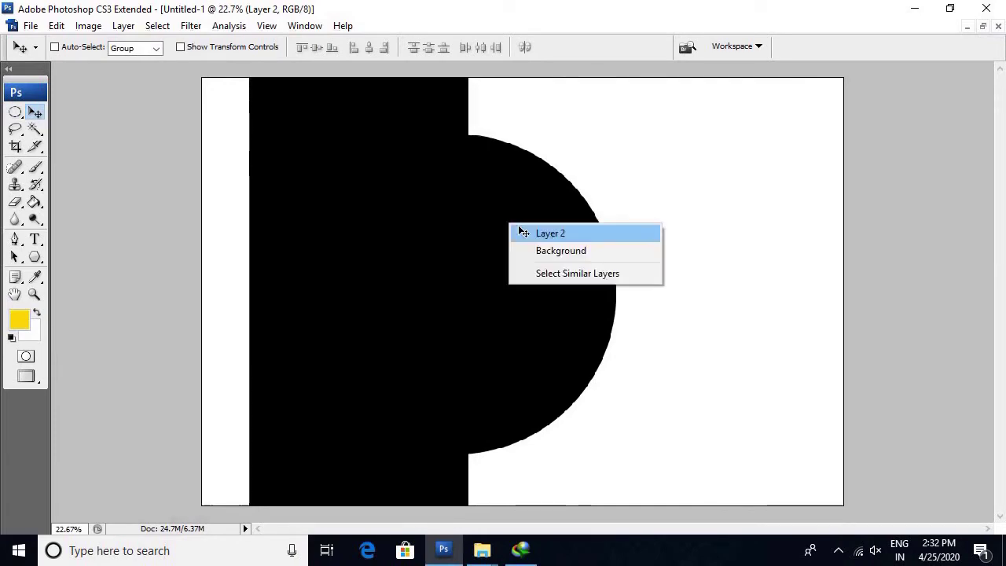
left_click(522, 230)
right_click(526, 233)
left_click(534, 240)
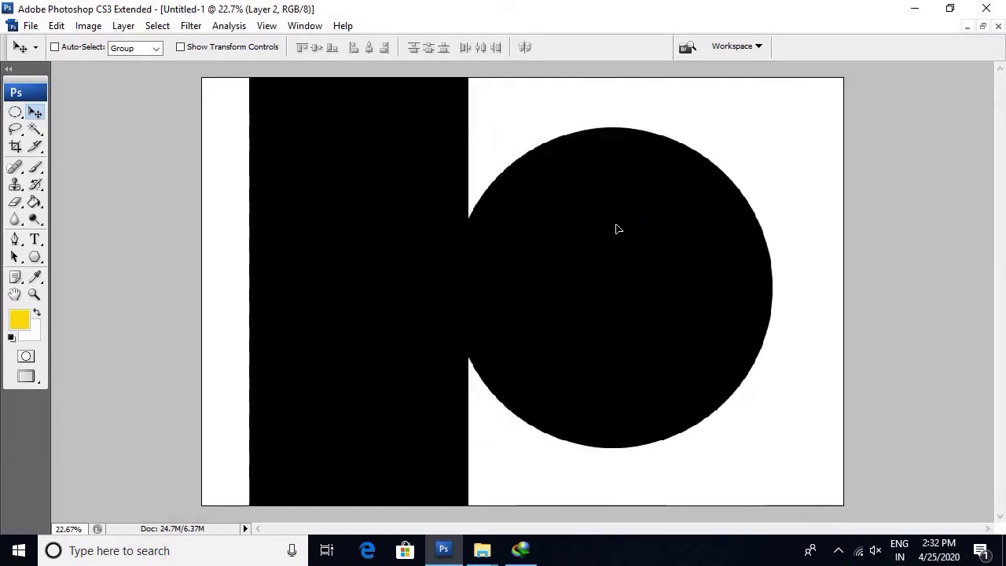
right_click(540, 257)
left_click(542, 252)
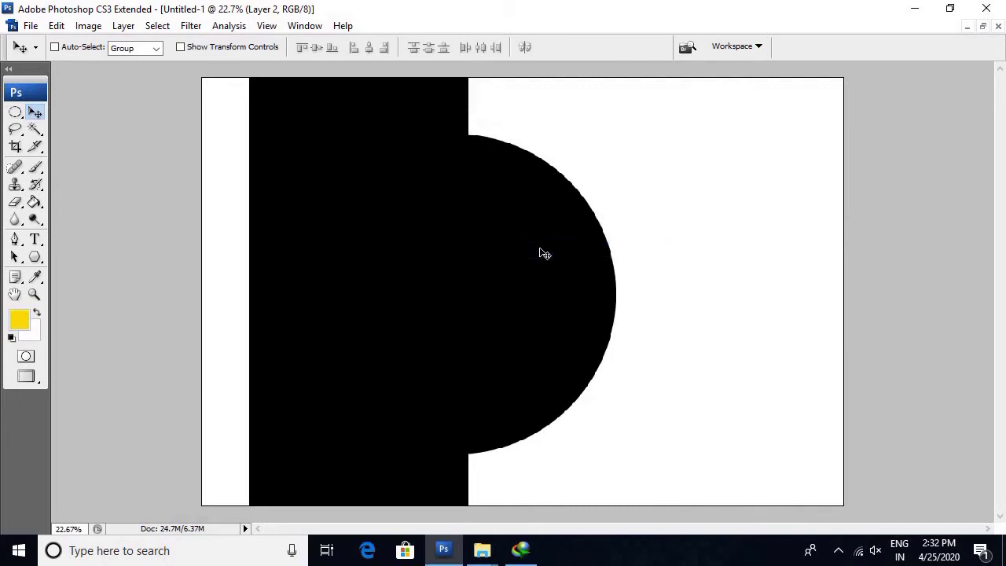
Duplicate the circle into Layer 2 copy with the Layers panel shown.
key("ctrl+j")
key("F7")
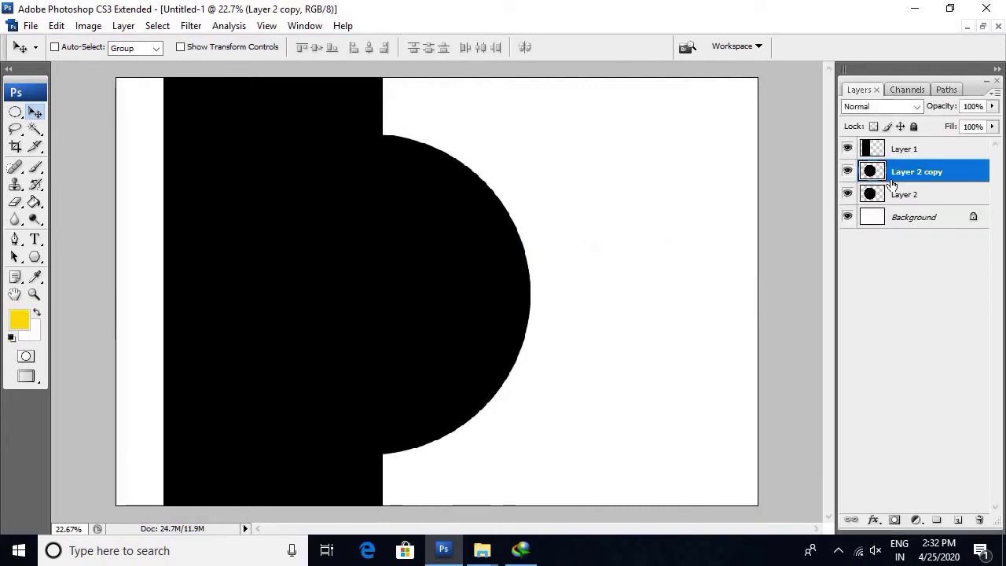
key("ctrl+z")
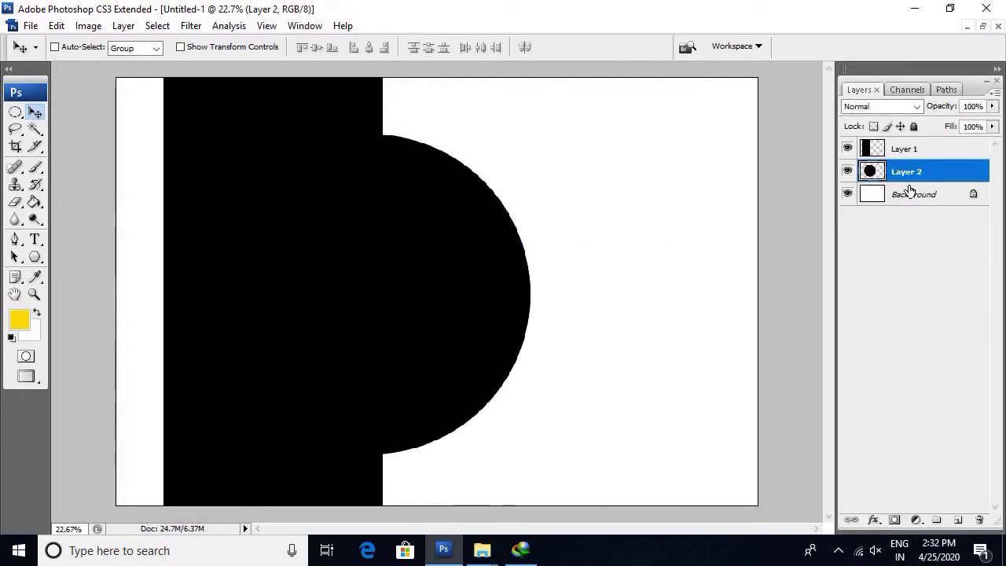
key("ctrl+j")
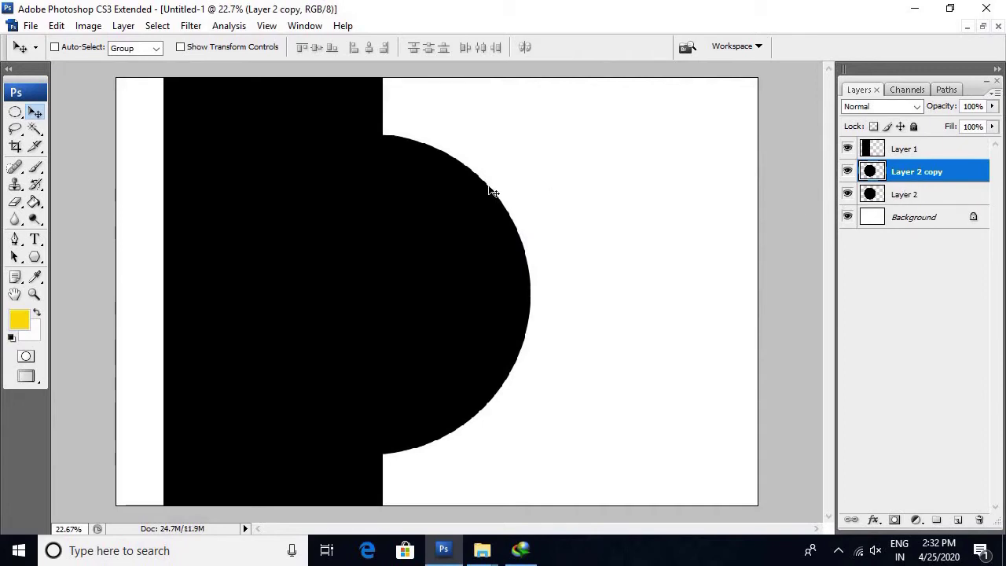
key("ctrl+t")
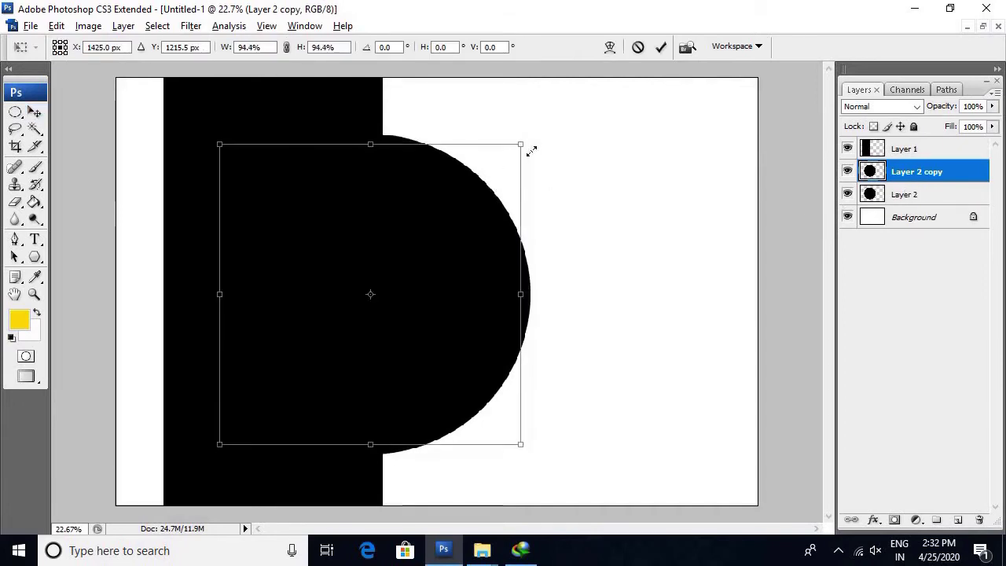
left_click_drag(532, 140, 526, 150)
key("Escape")
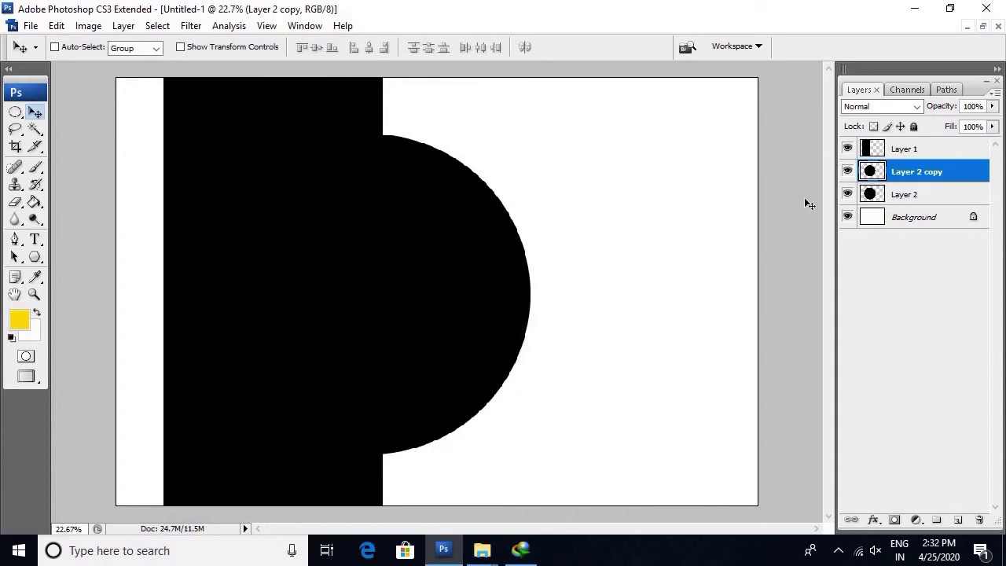
Select Layer 2 and bring up its Hue/Saturation adjustment.
right_click(497, 270)
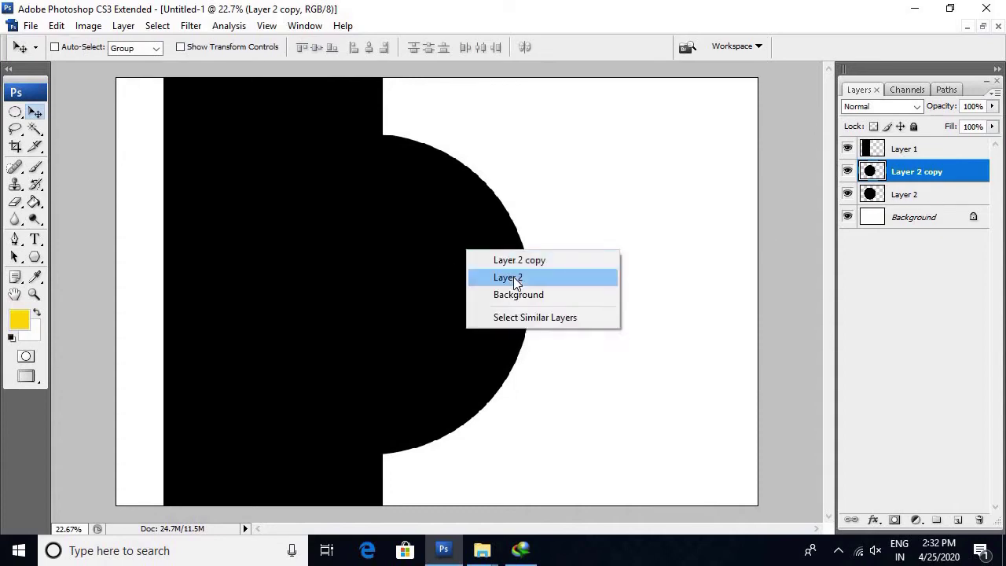
left_click(515, 279)
key("ctrl+u")
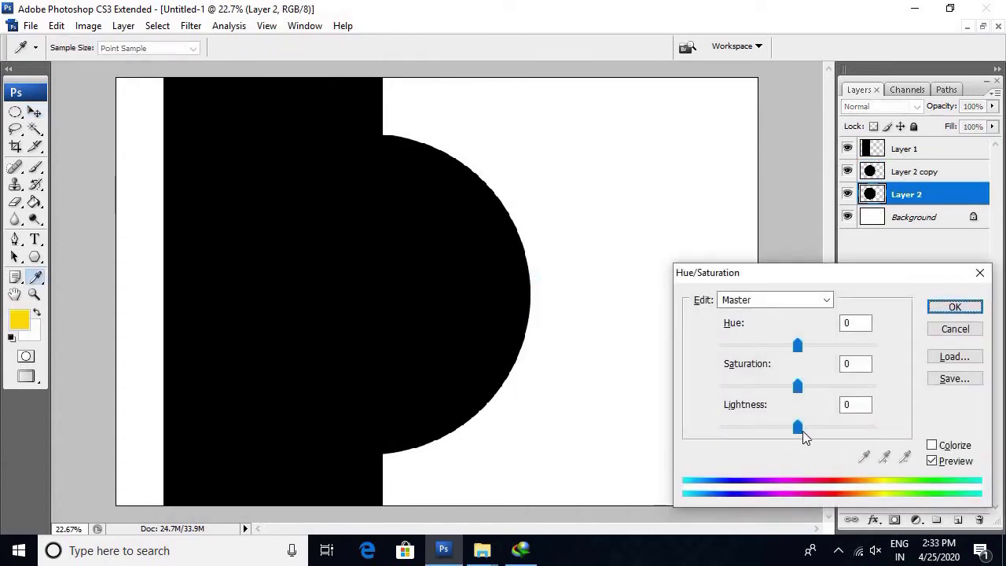
Raise Layer 2's Hue/Saturation lightness to +100 so the circle turns white.
left_click_drag(798, 427, 949, 443)
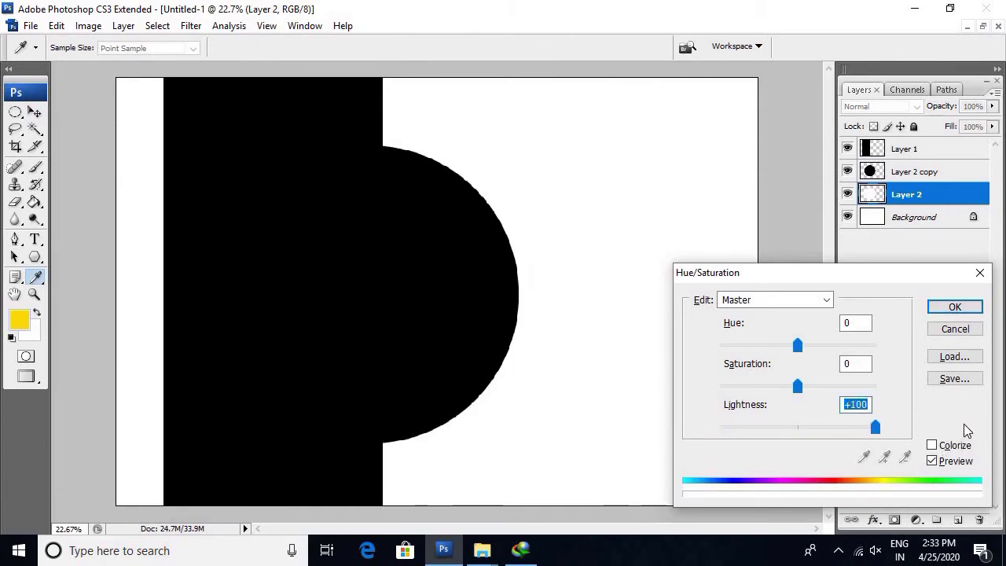
key("Return")
key("v")
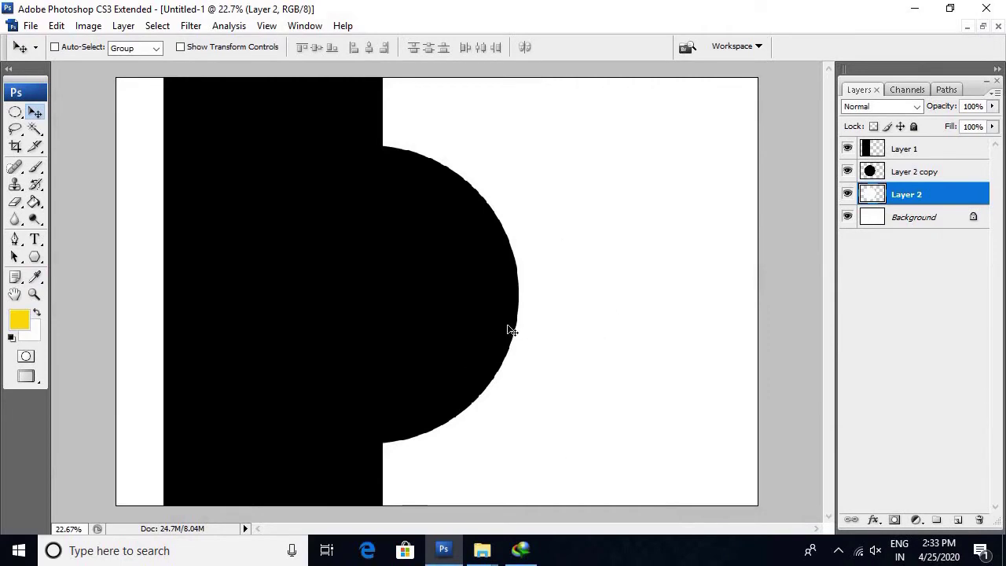
key("alt+l")
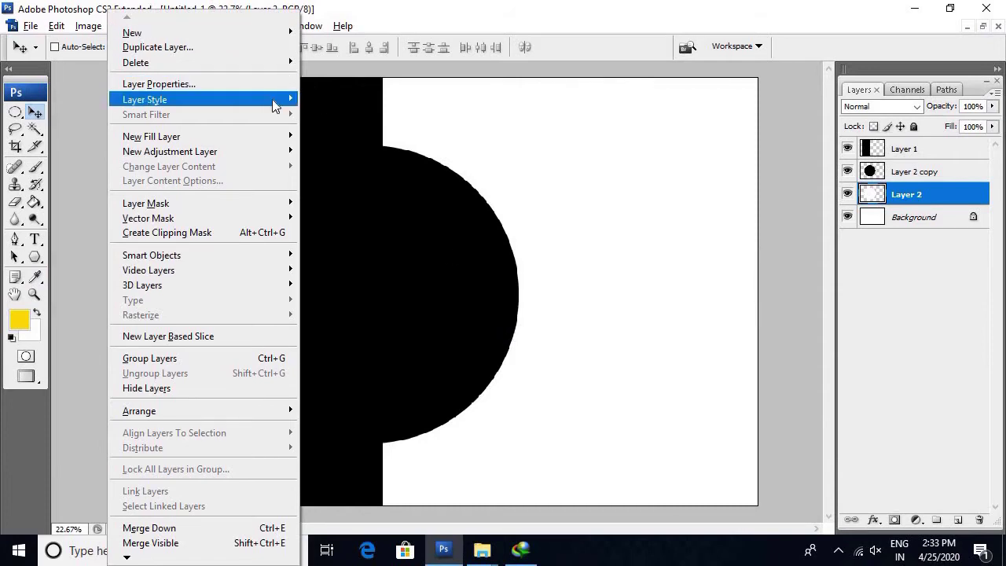
Add an Outer Glow to Layer 2 in Normal blend mode with black colour.
left_click(636, 201)
key("h")
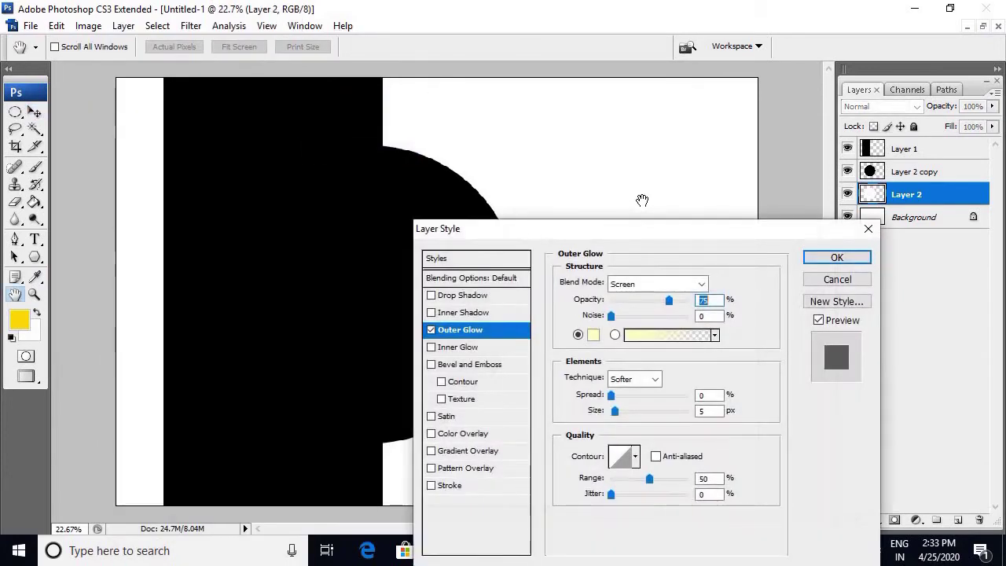
left_click_drag(754, 236, 926, 226)
left_click(821, 268)
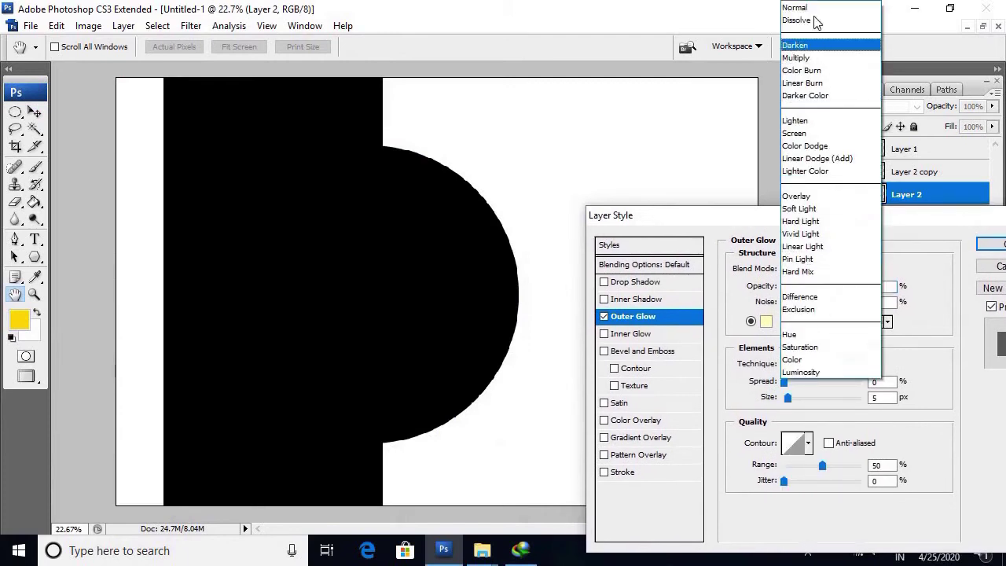
left_click(814, 8)
left_click(766, 322)
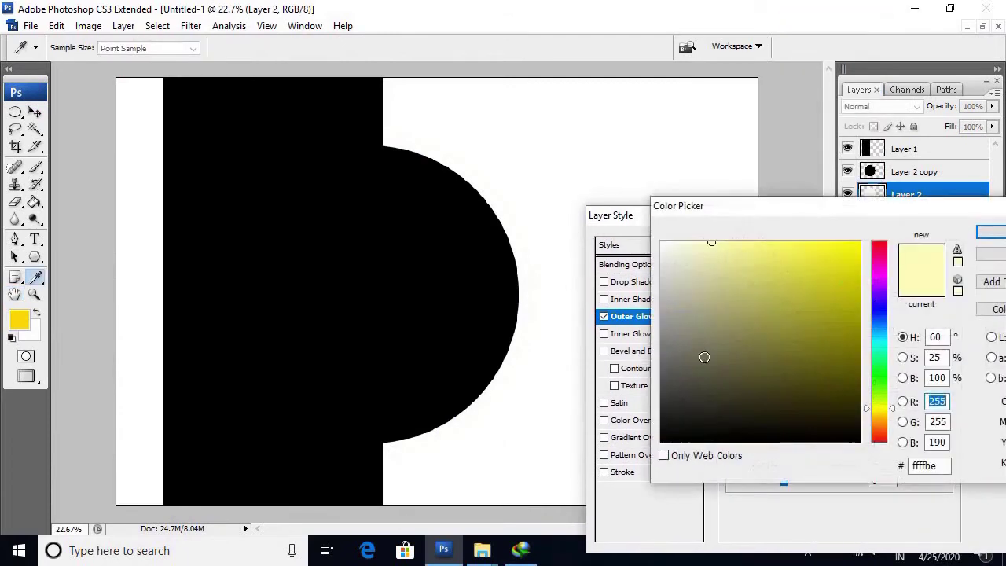
left_click_drag(705, 354, 558, 432)
key("Return")
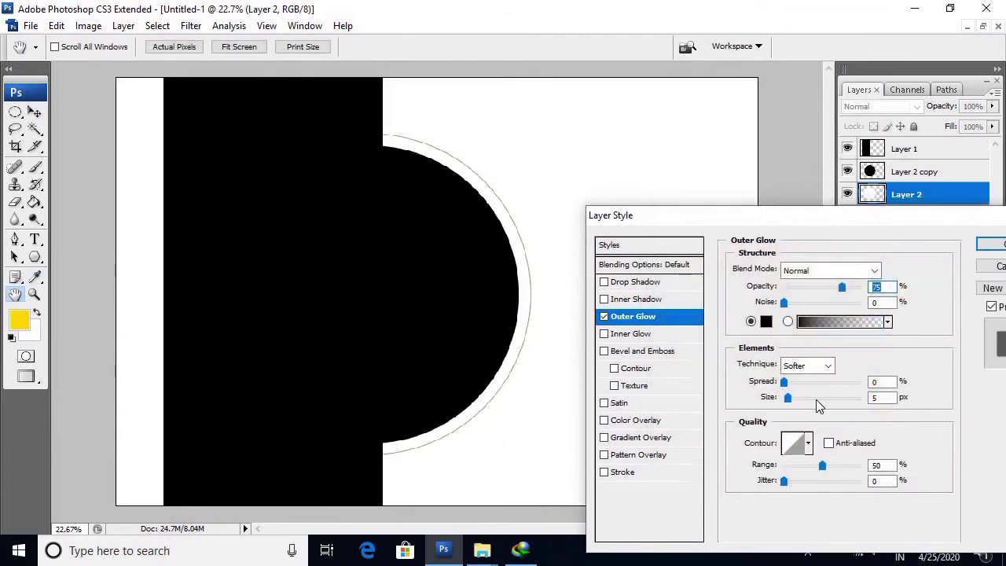
Set the glow's jitter to 0, size 76 px and opacity 37%, and apply it.
left_click(806, 482)
left_click_drag(795, 483, 784, 481)
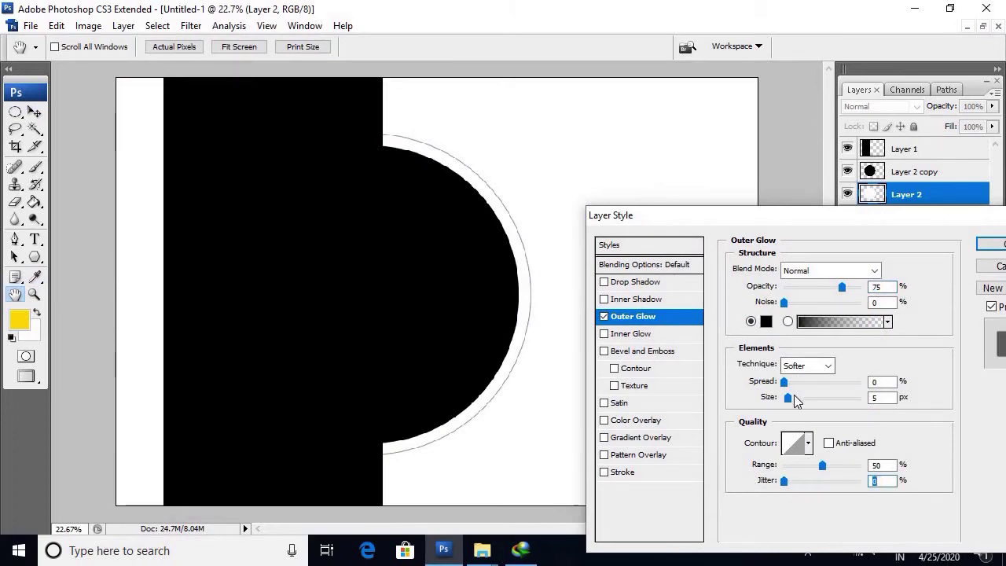
left_click_drag(789, 397, 811, 398)
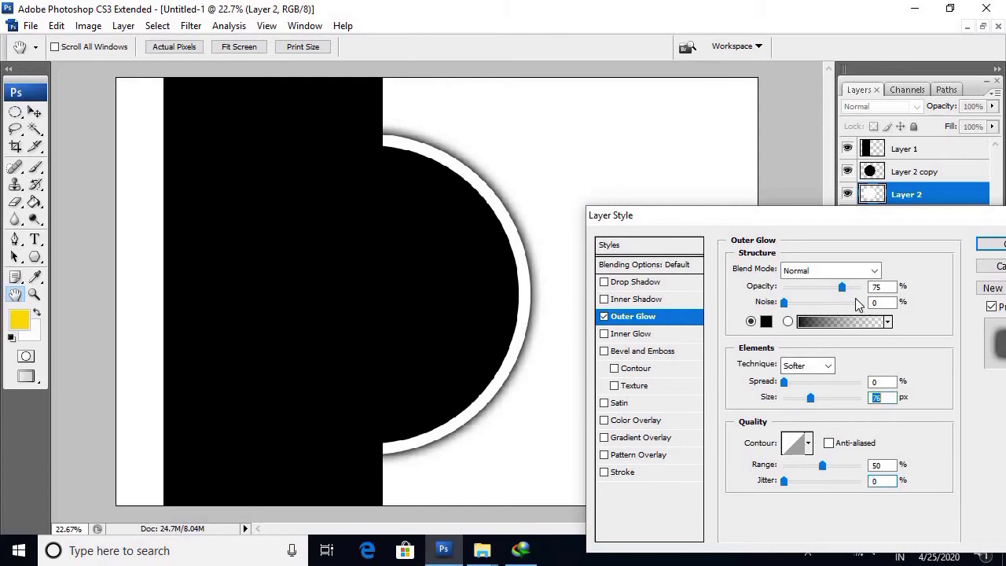
mouse_move(833, 291)
left_mouse_down()
mouse_move(810, 289)
mouse_move(819, 297)
left_mouse_up()
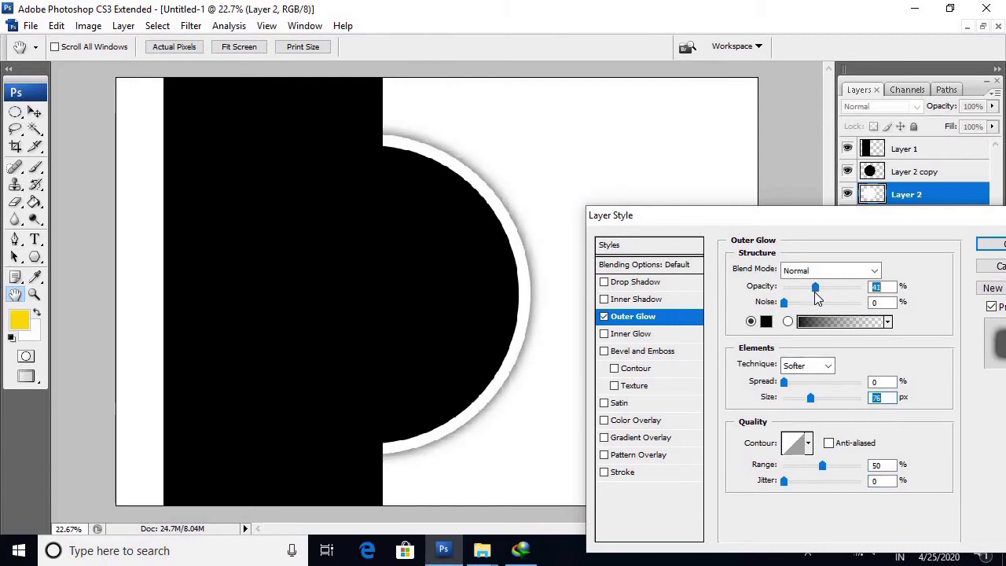
left_click_drag(816, 292, 814, 293)
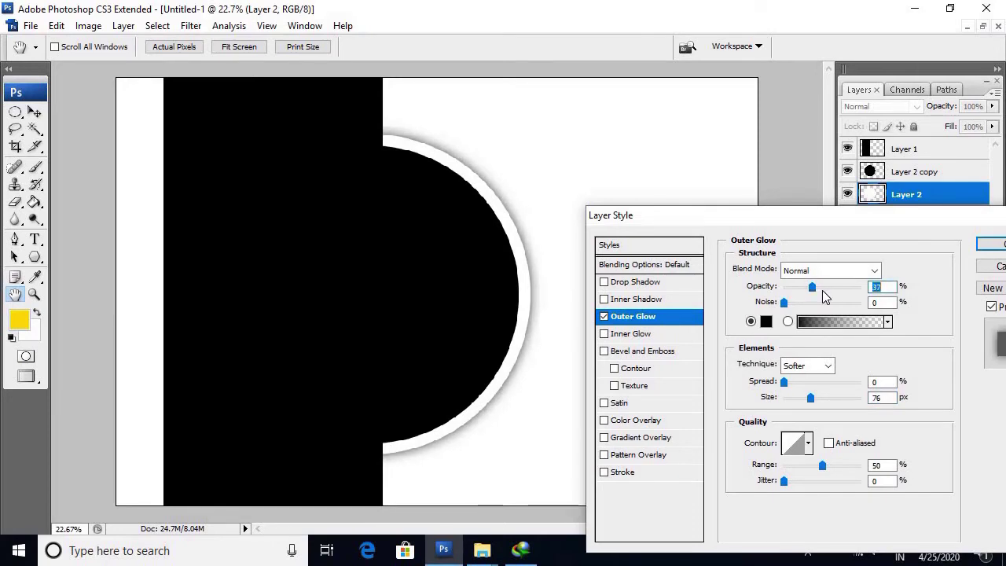
key("Return")
key("v")
right_click(255, 138)
Send Layer 1 below the circles and shrink the inner black circle to about 96%.
left_click(255, 135)
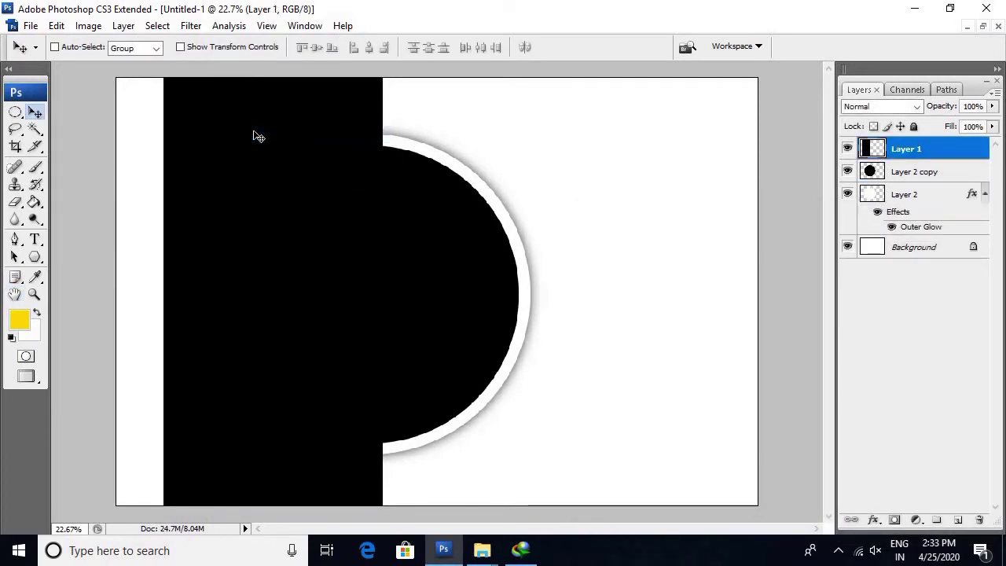
key("ctrl+bracketleft")
key("ctrl+bracketleft")
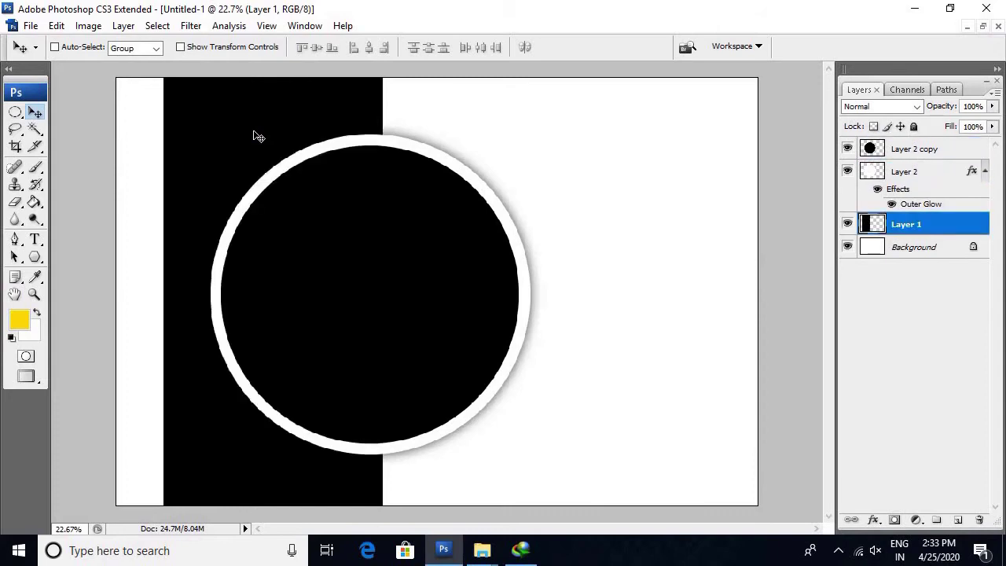
right_click(400, 255)
left_click(401, 251)
key("ctrl+t")
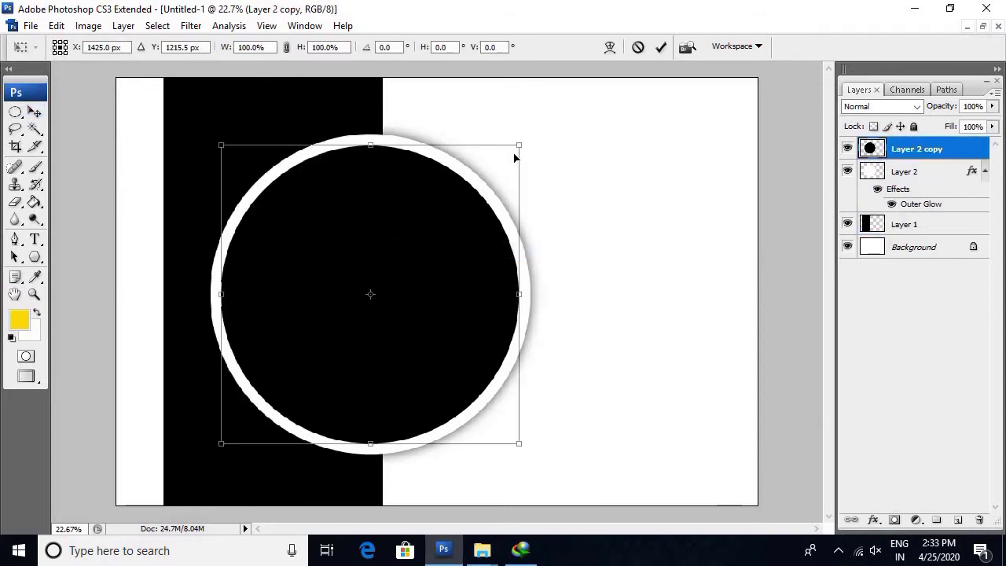
left_click_drag(520, 156, 514, 154)
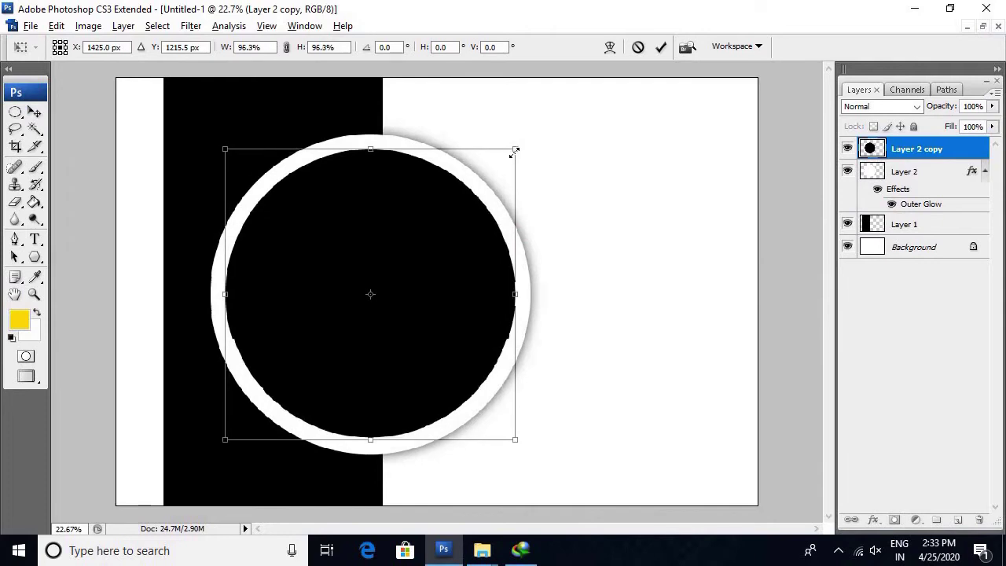
key("Return")
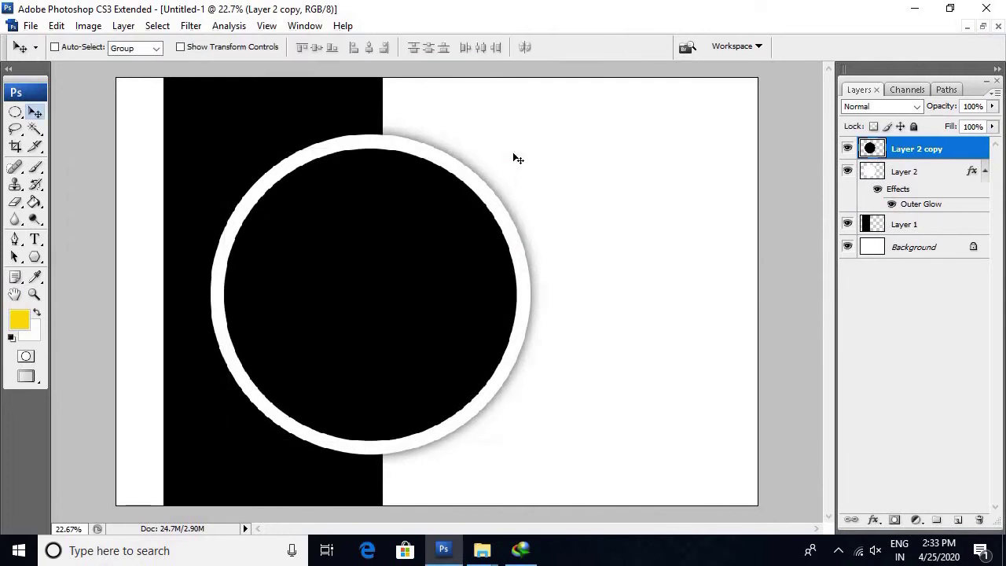
Check the ring at different zooms, then drag the leaf image file toward Photoshop.
key("ctrl+minus")
key("ctrl+minus")
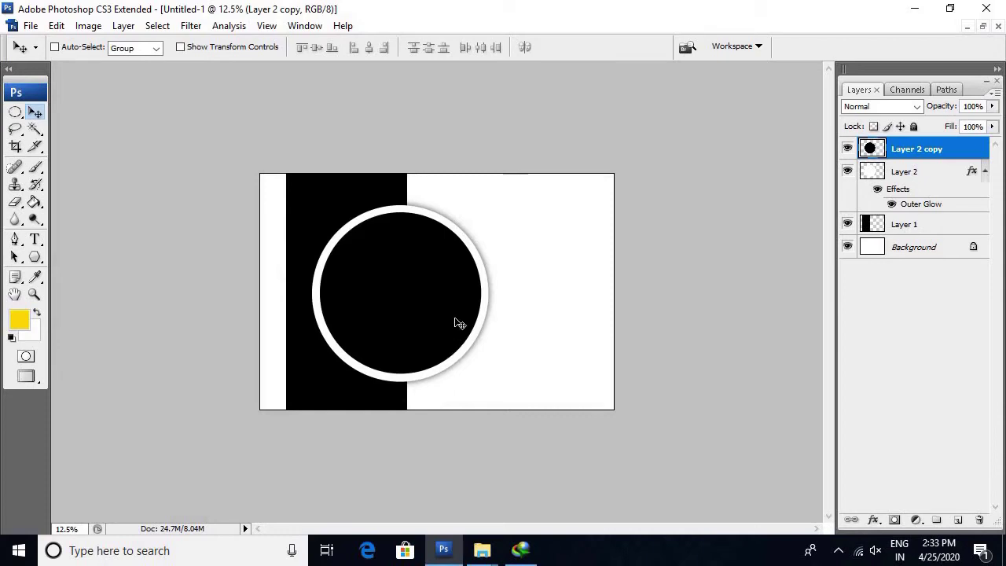
key("ctrl+plus")
key("ctrl+plus")
key("ctrl+plus")
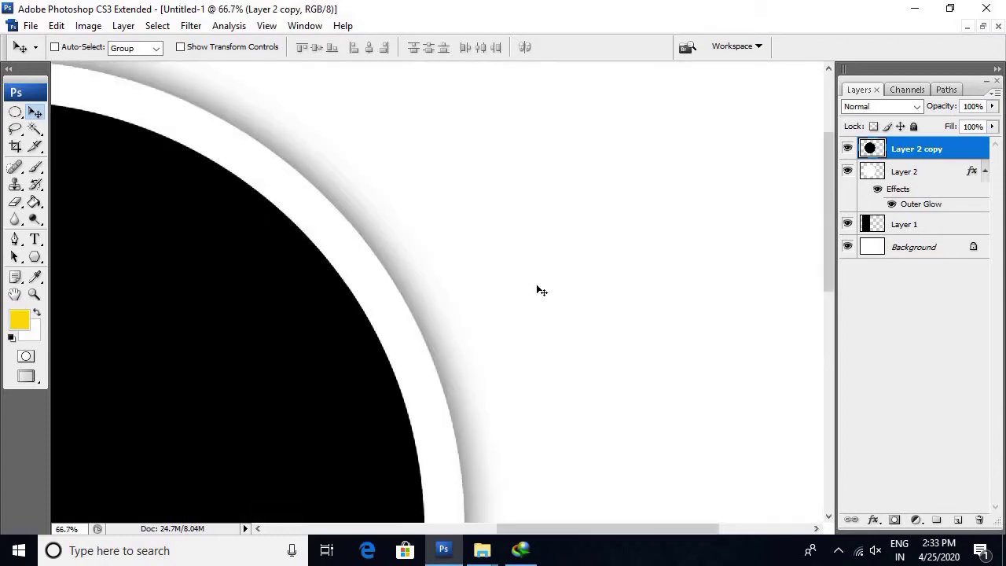
key("ctrl+0")
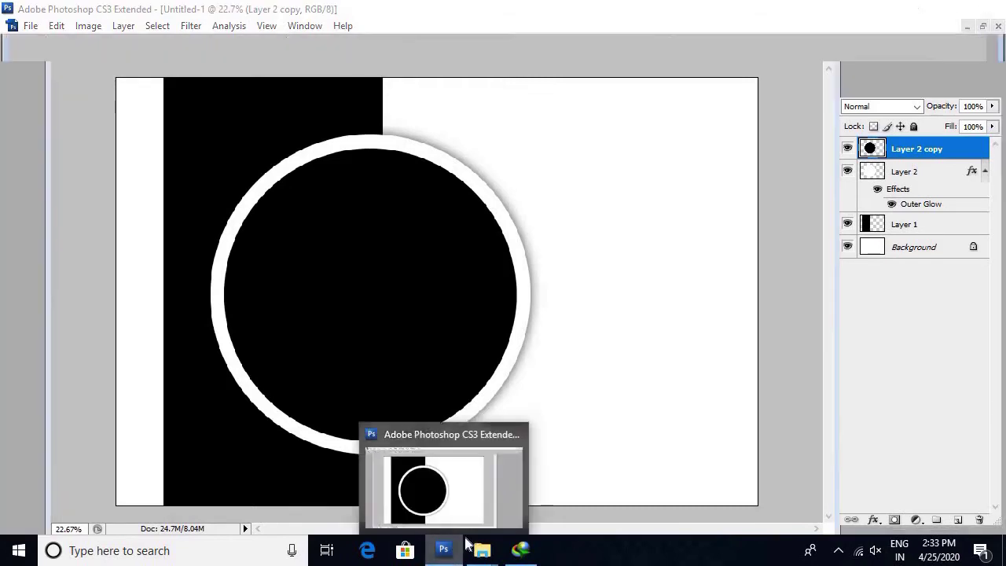
left_click(444, 552)
left_click(713, 461)
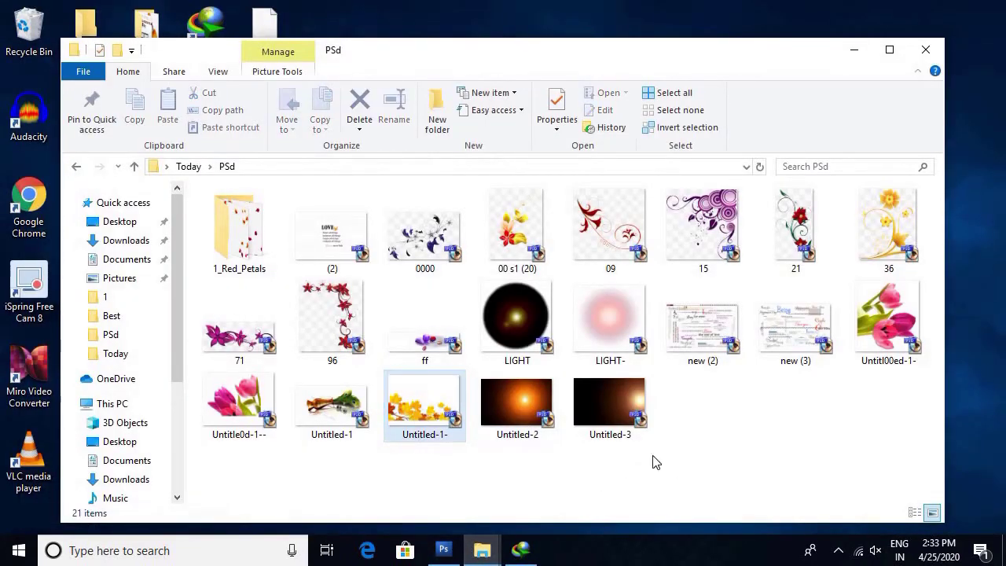
left_click_drag(423, 429, 440, 550)
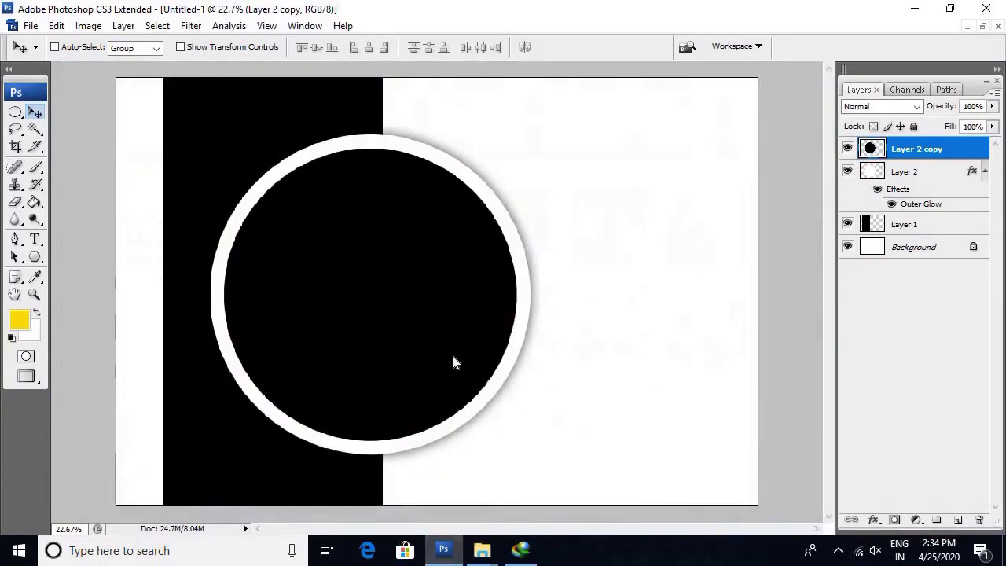
Move the maple leaf artwork from its own file into the collage as a new layer.
left_click_drag(440, 550, 454, 355)
right_click(329, 350)
left_click(387, 357)
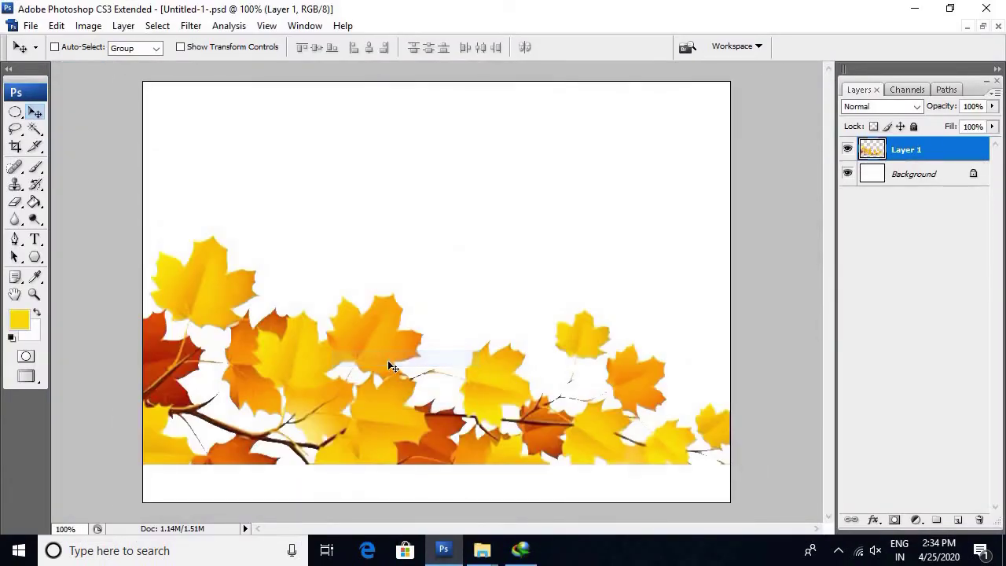
key("ctrl+a")
key("ctrl+x")
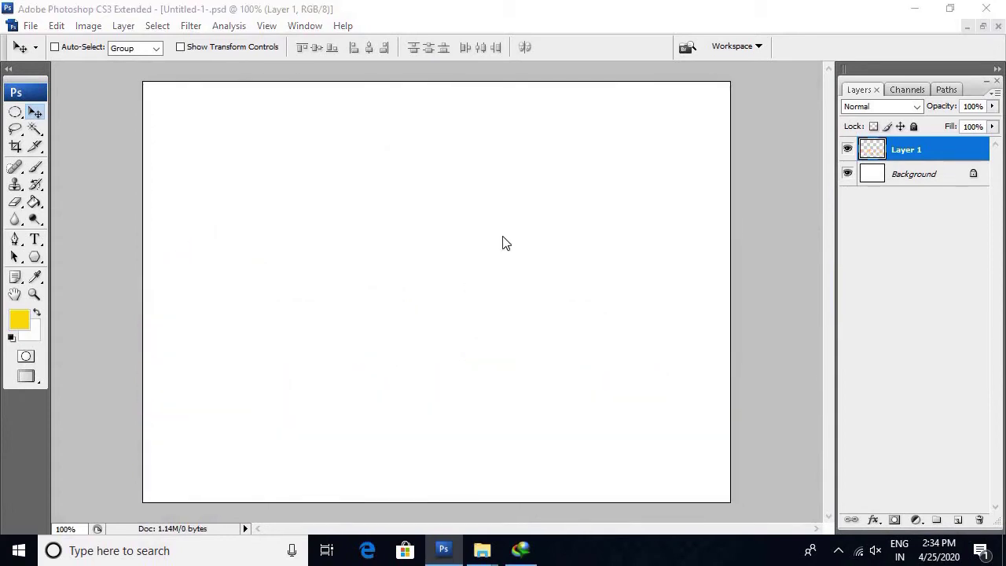
key("ctrl+w")
left_click(532, 226)
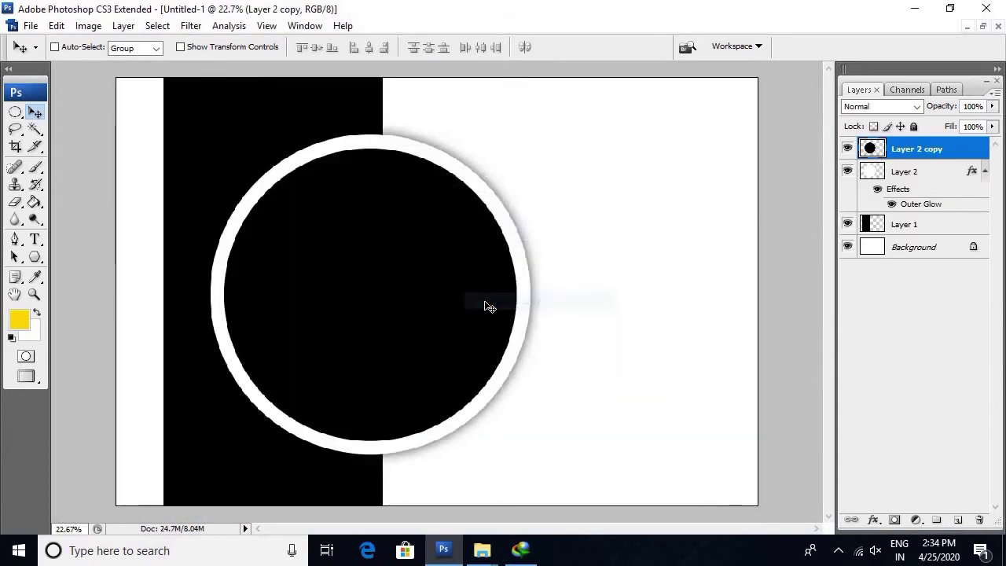
key("ctrl+v")
Flip the leaves horizontally, enlarge them and spread them along the canvas bottom.
key("ctrl+t")
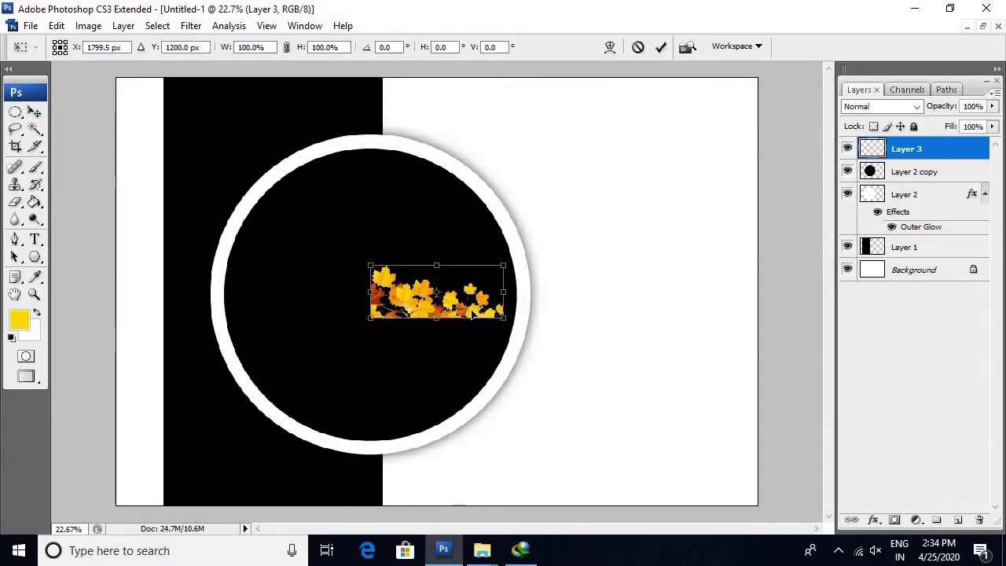
right_click(473, 289)
left_click(559, 265)
right_click(470, 280)
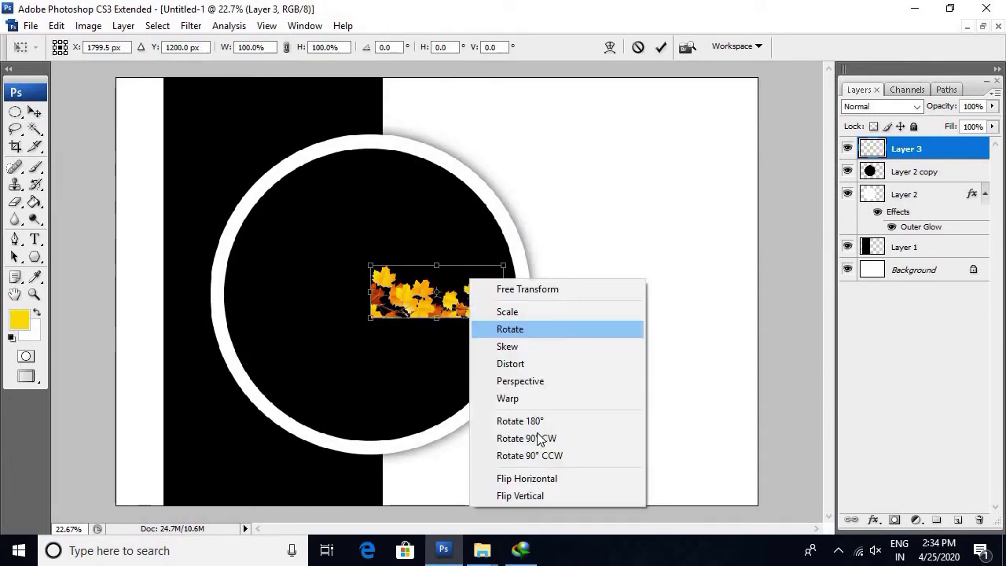
left_click(538, 479)
left_click_drag(516, 259, 667, 191)
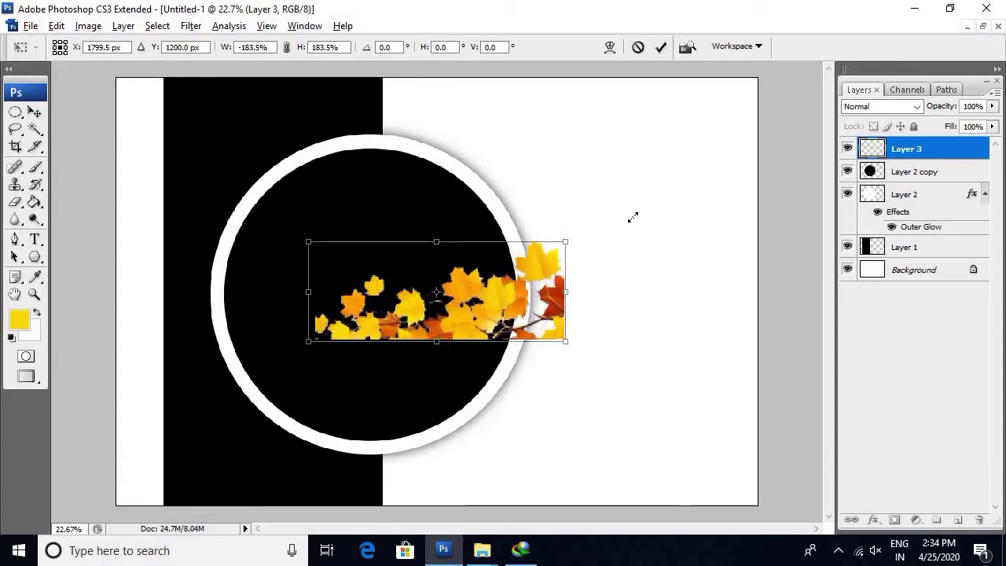
left_click_drag(583, 283, 654, 403)
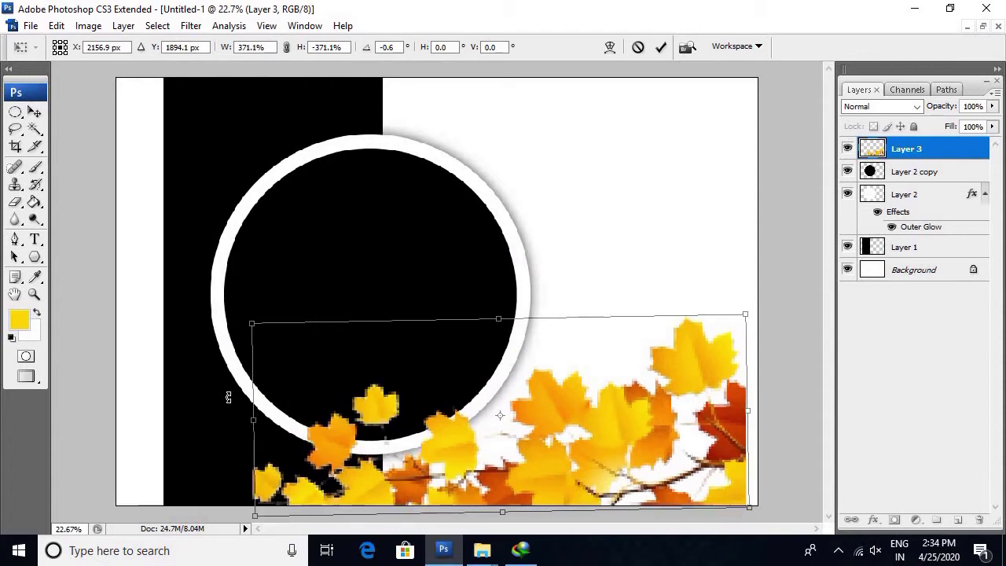
left_click_drag(768, 305, 791, 305)
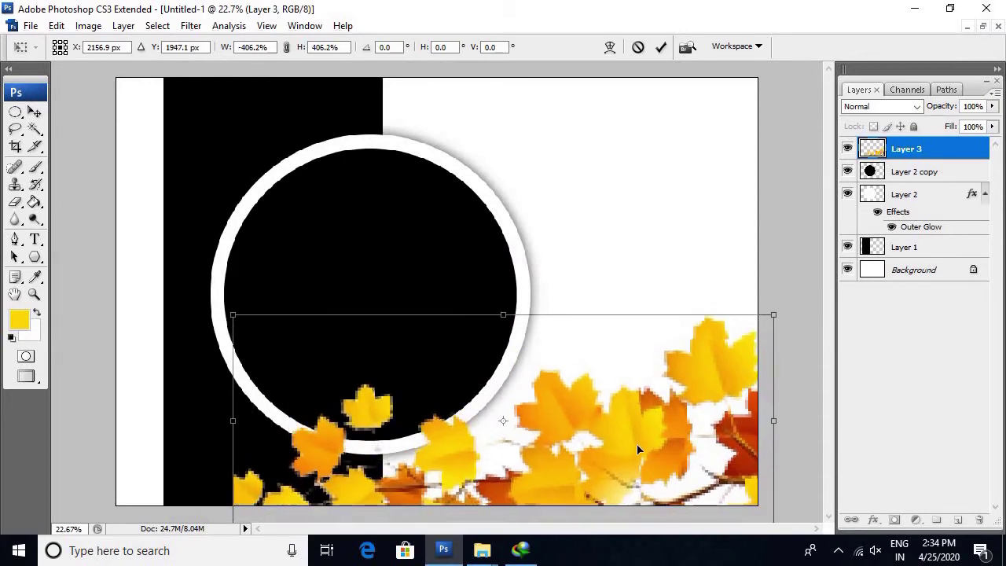
left_click_drag(637, 452, 633, 445)
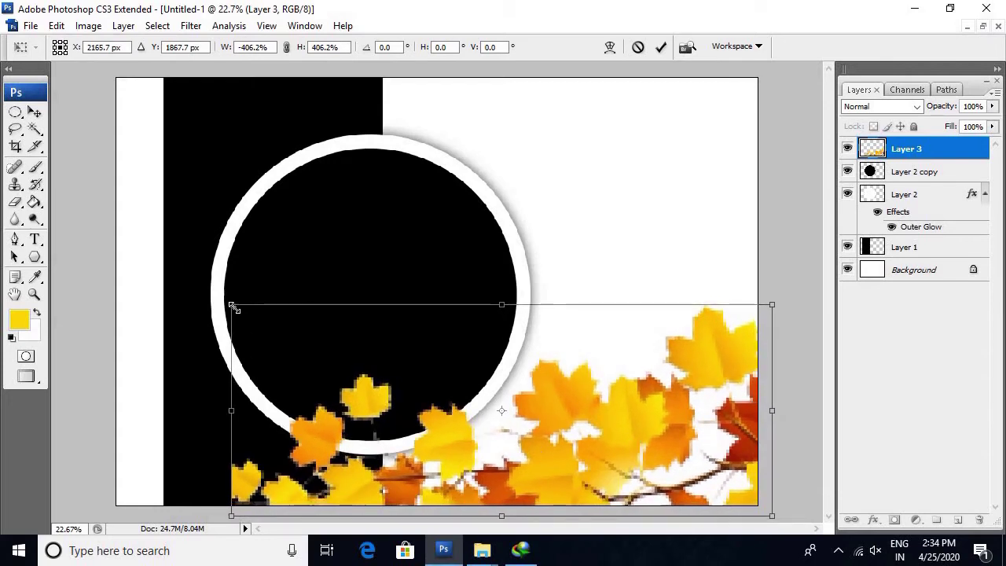
left_click_drag(233, 307, 242, 311)
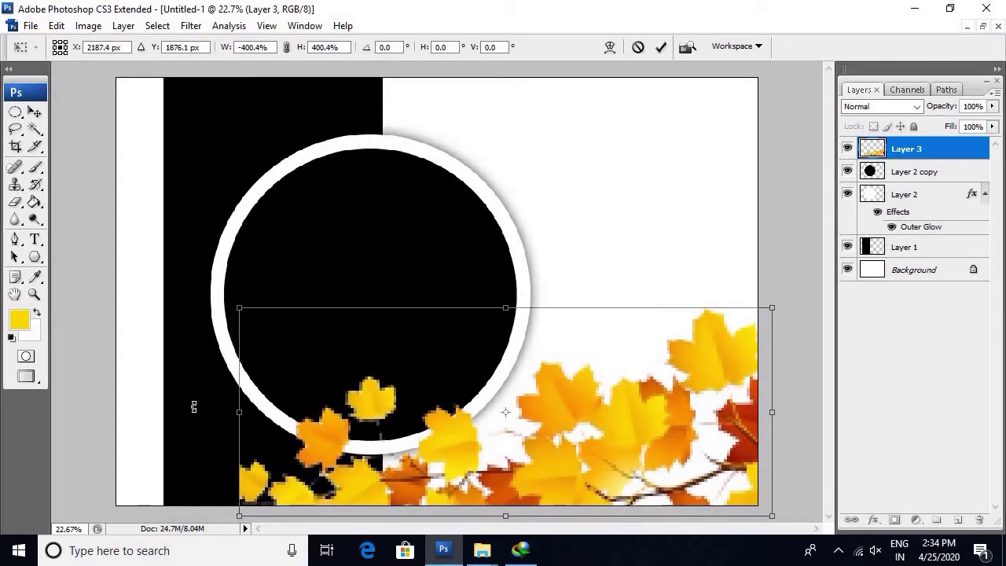
key("Return")
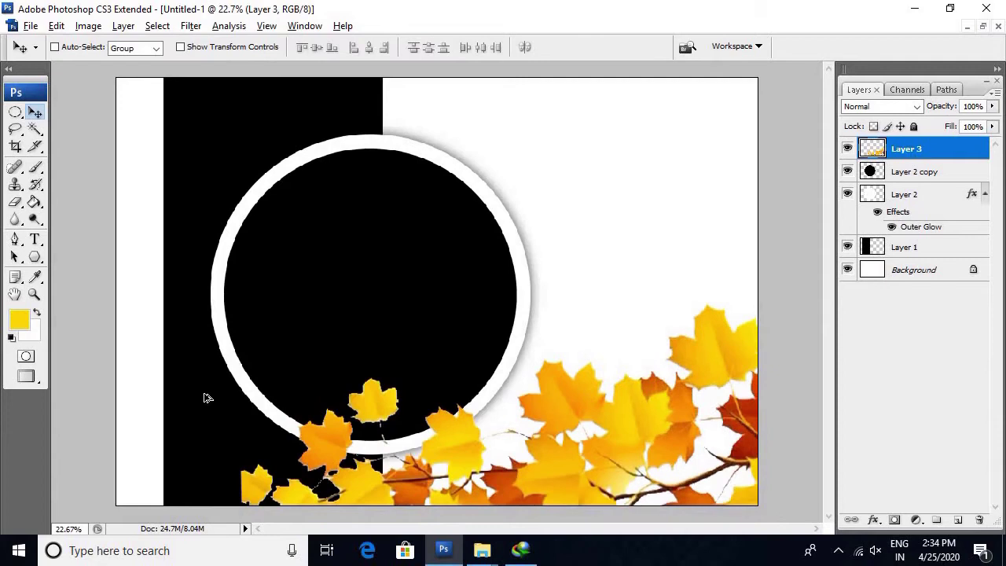
Set the leaves' Brightness/Contrast to brightness -24 and contrast +34.
key("alt+i")
key("a")
key("c")
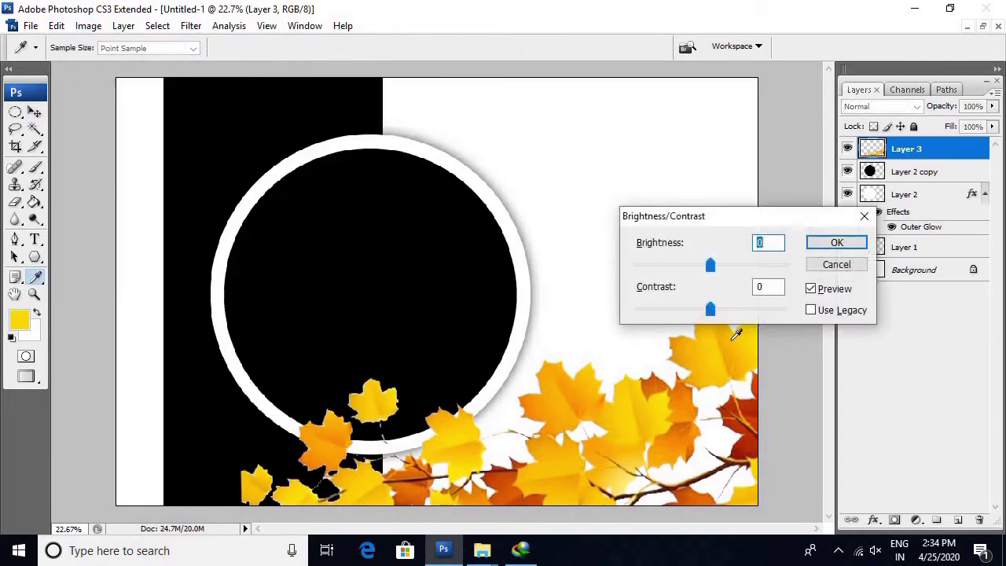
left_click(729, 308)
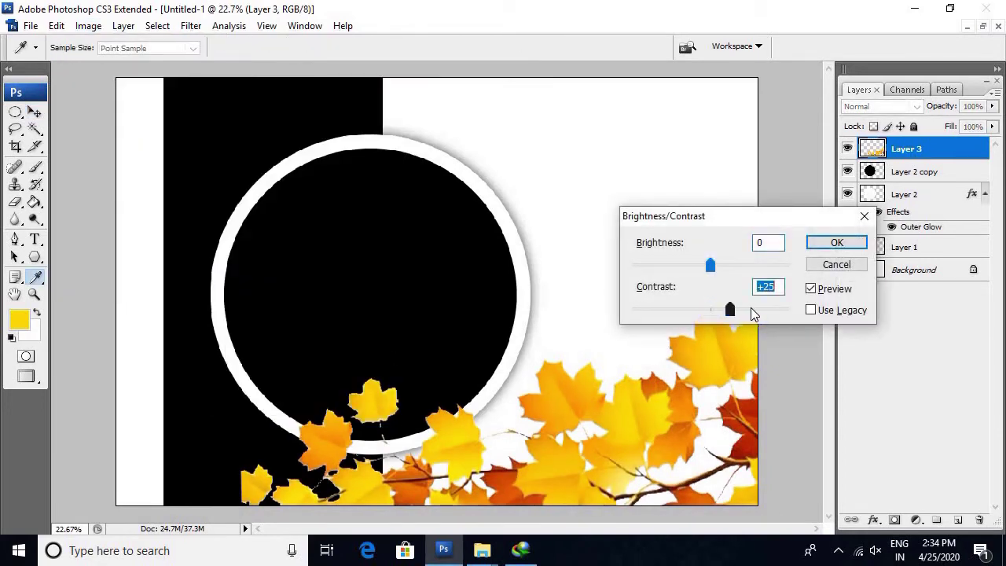
left_click(749, 311)
left_click_drag(749, 311, 744, 310)
mouse_move(710, 266)
left_mouse_down()
mouse_move(682, 269)
mouse_move(699, 274)
left_mouse_up()
left_click_drag(739, 315, 737, 314)
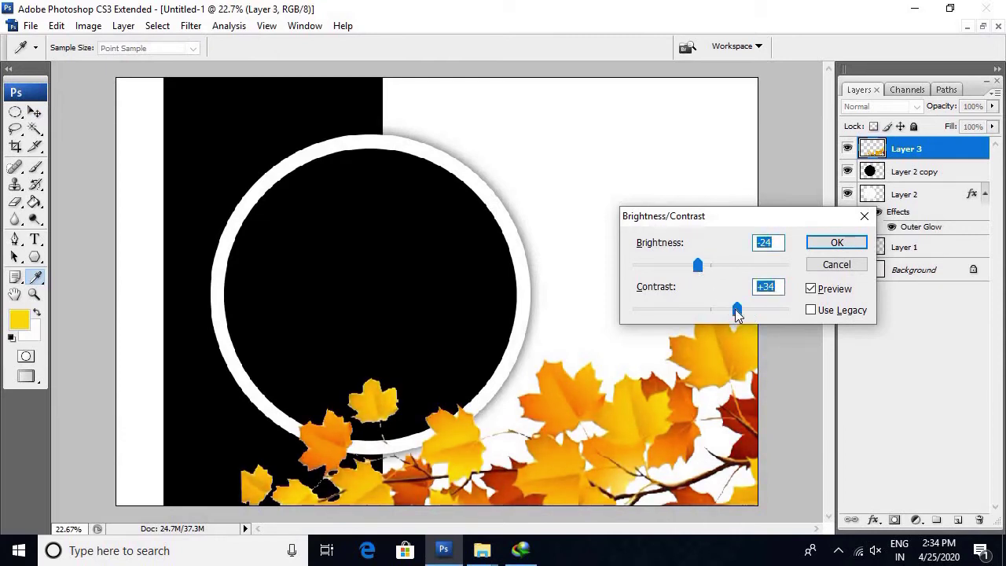
key("Return")
key("v")
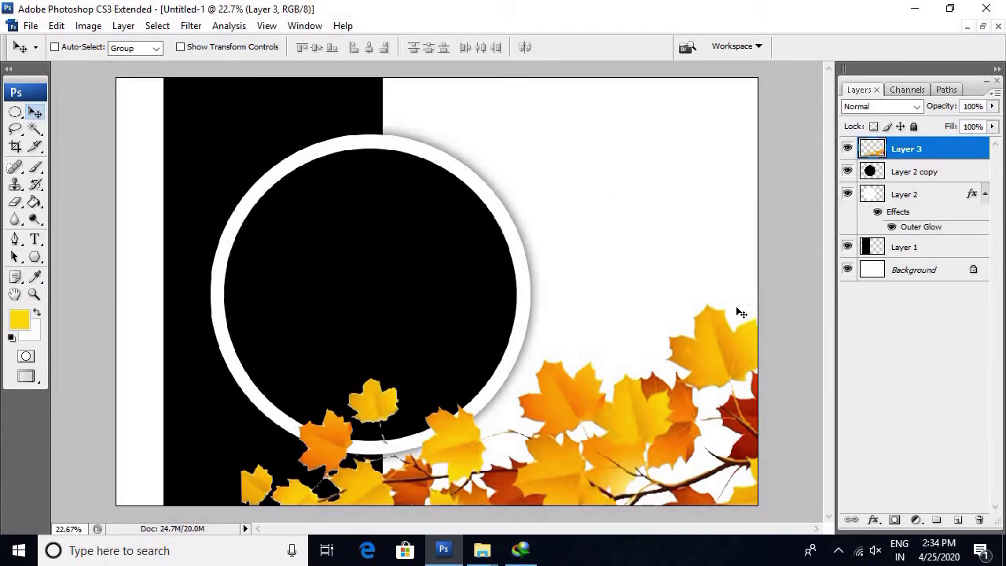
Select Layer 1 and fill its black vertical band with orange sampled from a maple leaf.
right_click(670, 422)
left_click(691, 432)
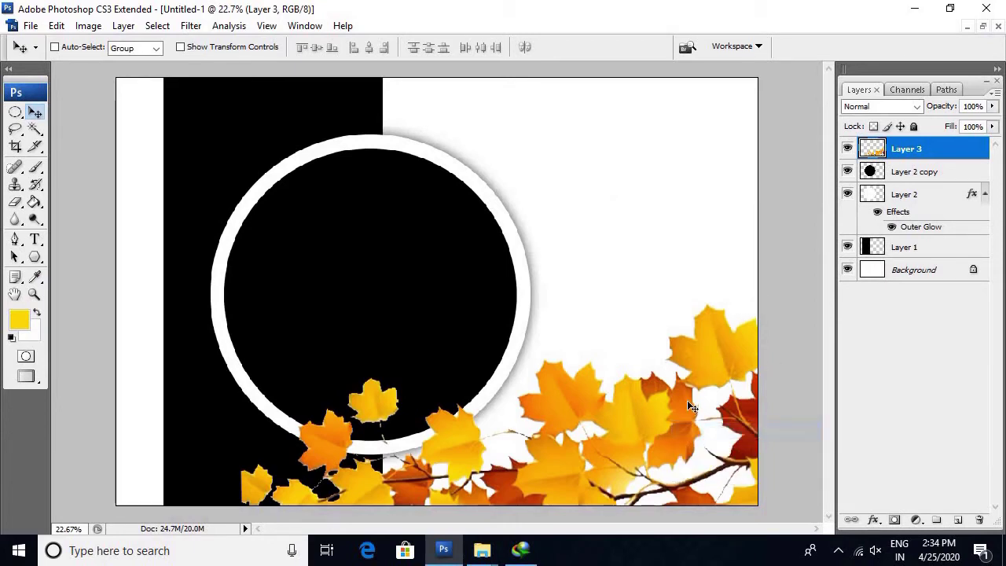
right_click(183, 374)
left_click(202, 382)
key("w")
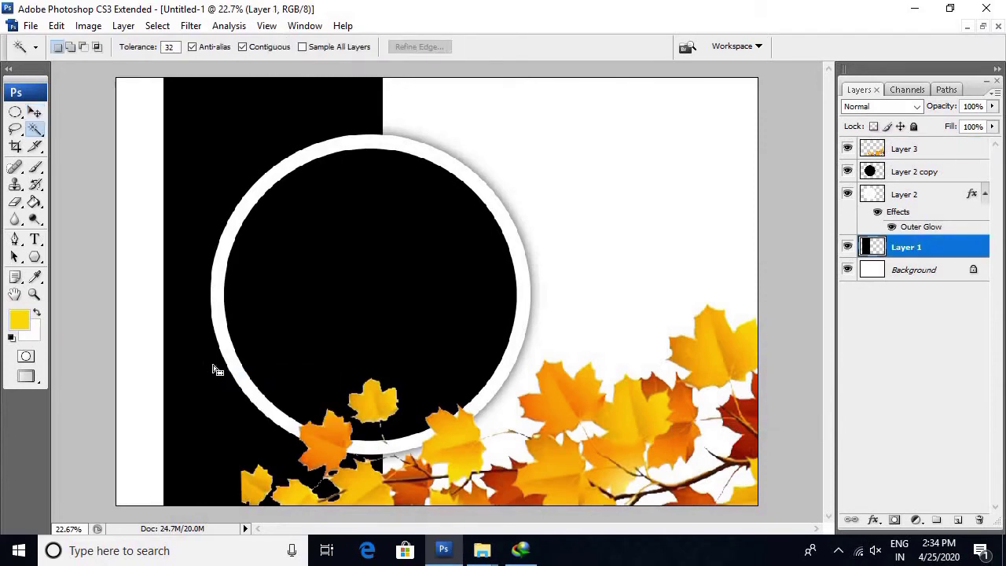
left_click(217, 369)
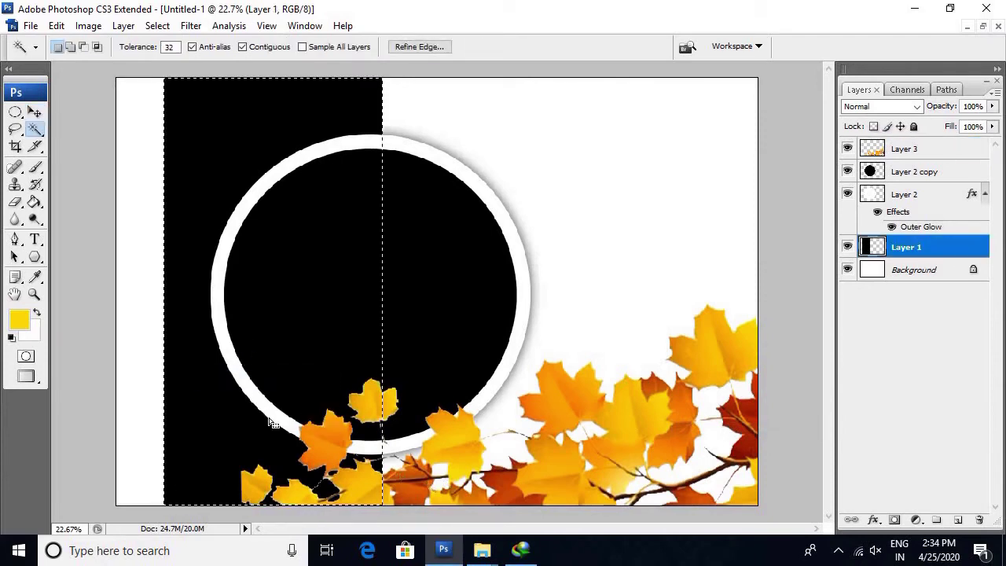
key("ctrl+d")
key("b")
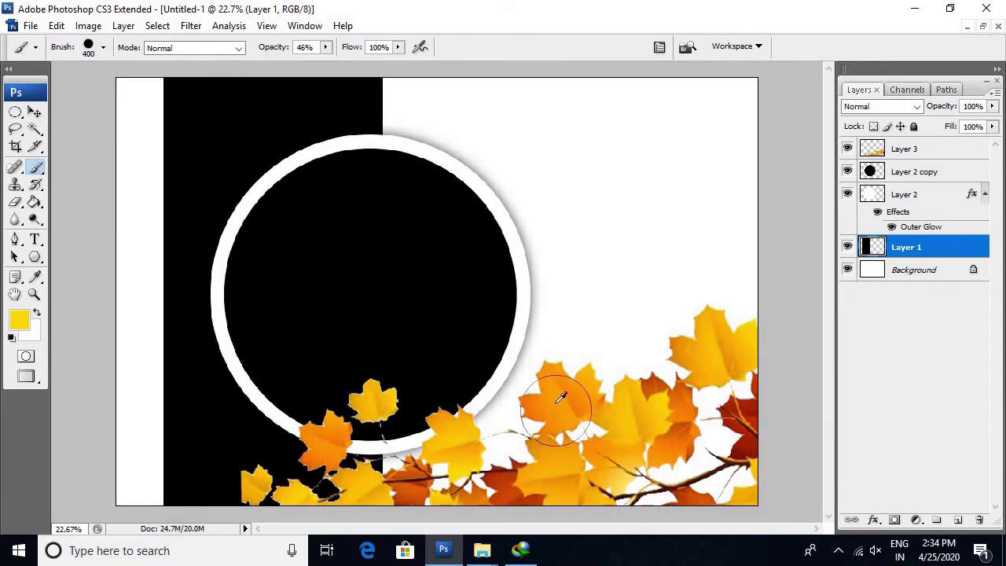
left_click(560, 408, "alt")
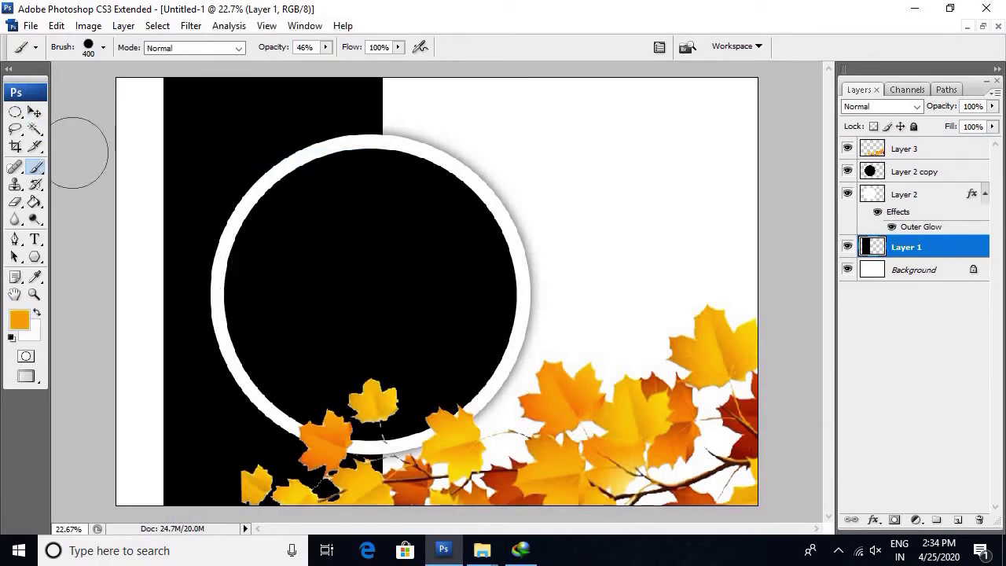
left_click(35, 202)
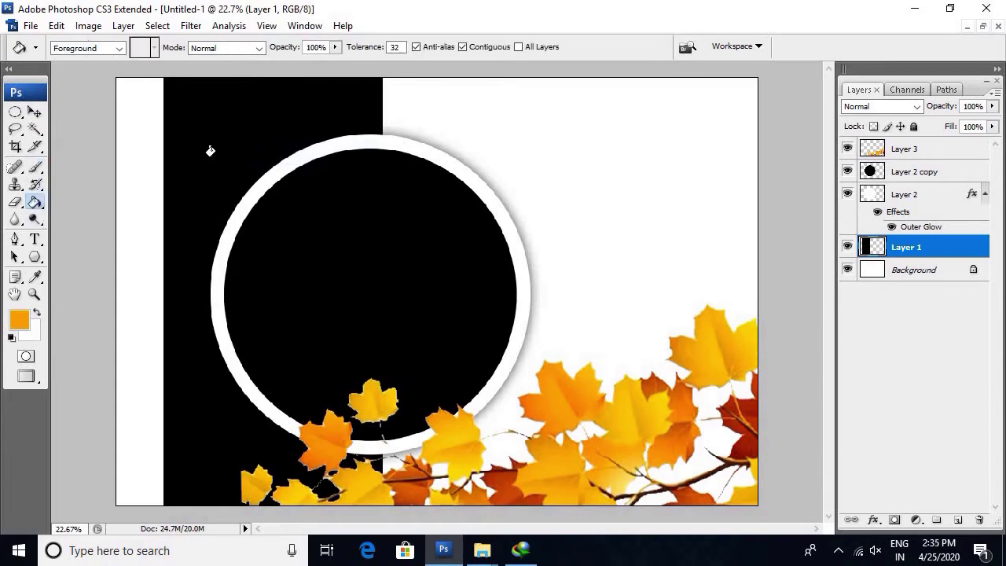
key("shift+alt+BackSpace")
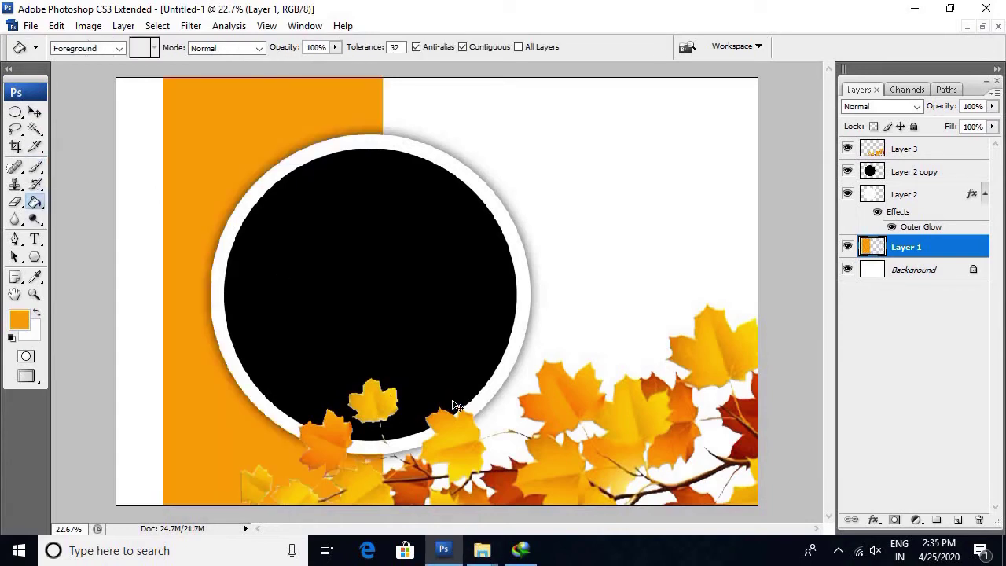
Put the orange band into Warp and reshape its top-left and top-right corners.
key("ctrl+t")
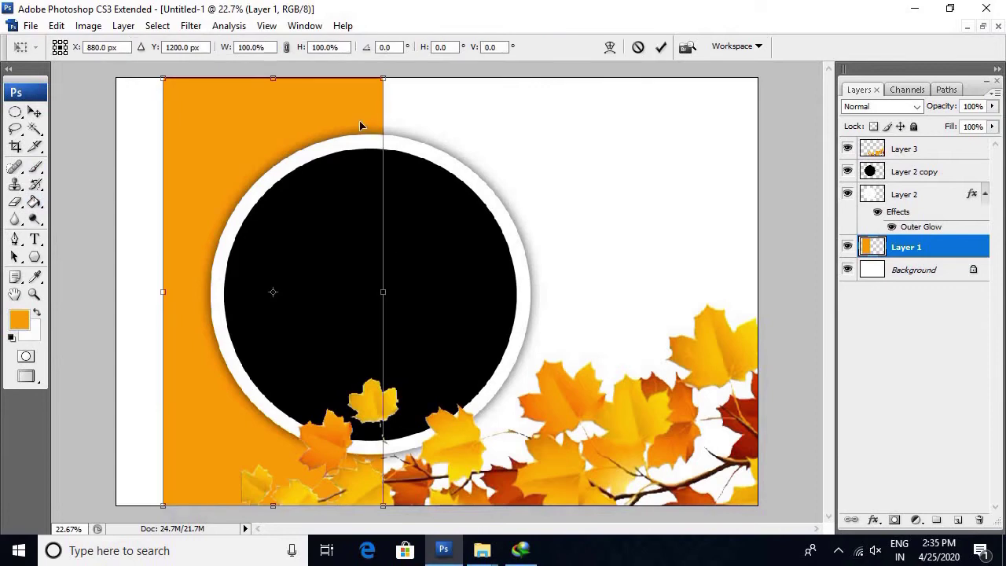
right_click(293, 152)
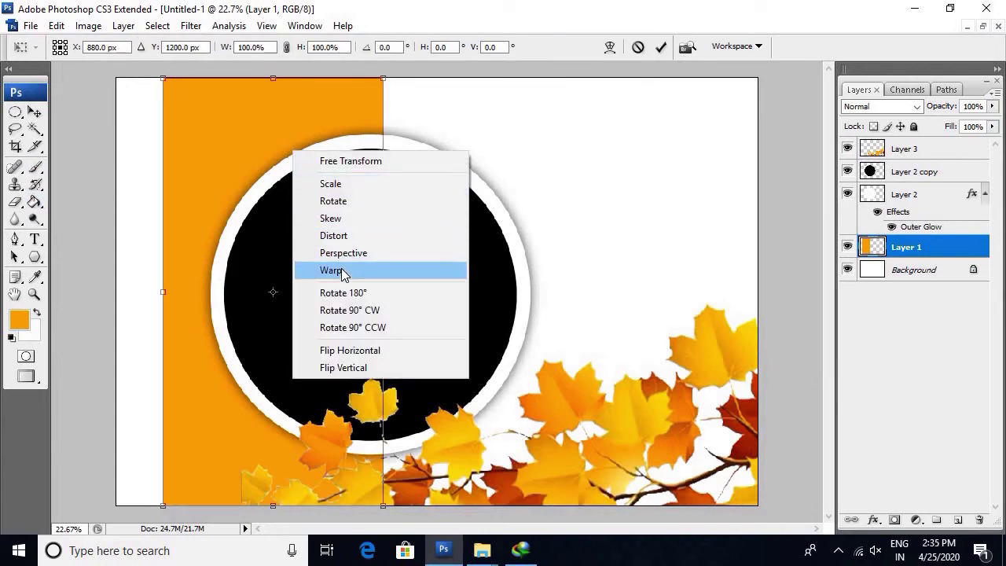
left_click(341, 271)
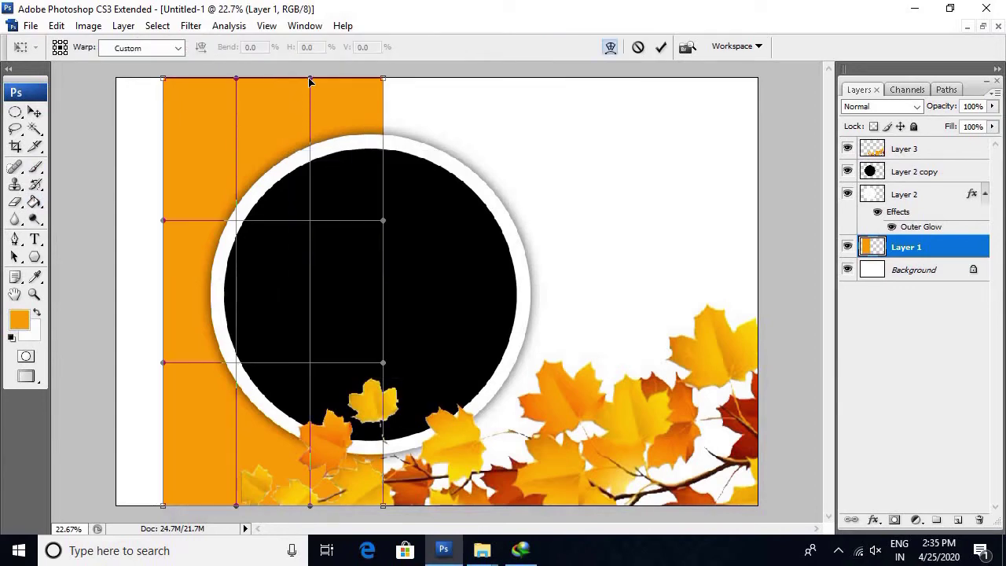
left_click_drag(309, 80, 269, 81)
key("ctrl+z")
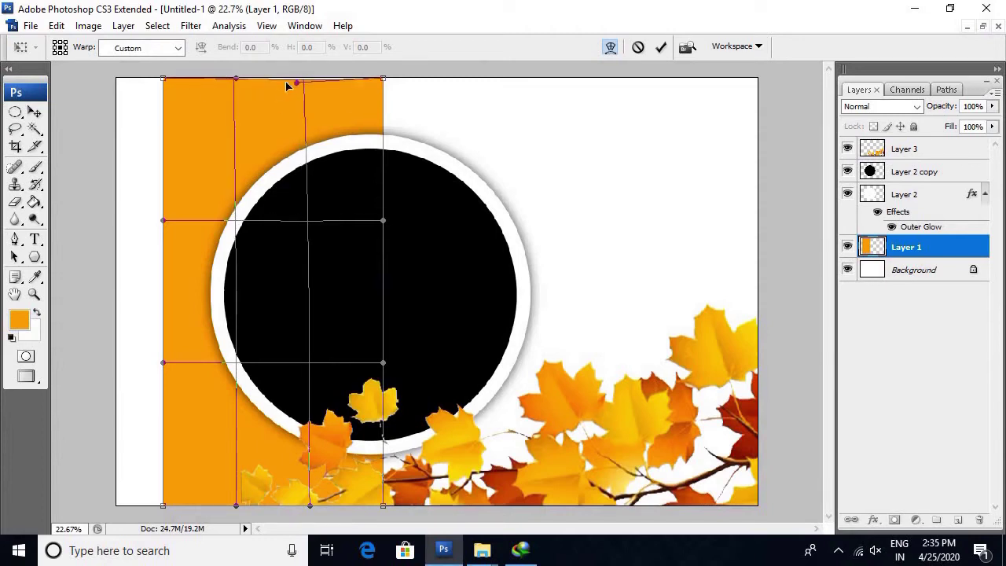
left_click_drag(164, 79, 137, 79)
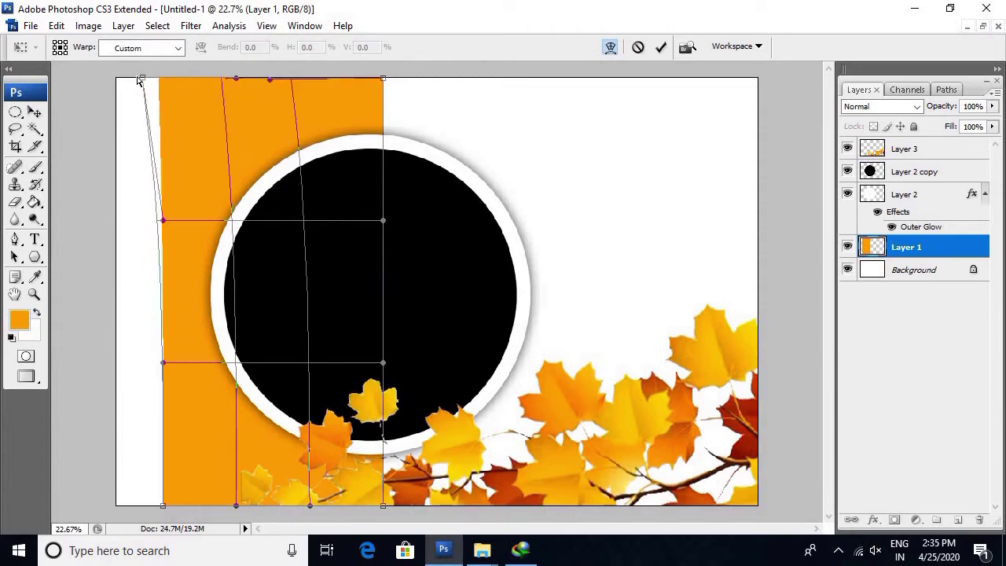
left_click_drag(383, 79, 360, 77)
Curve the band's bottom and left edges into a slanted sweep and commit the warp.
left_click_drag(384, 506, 416, 504)
left_click_drag(242, 507, 293, 507)
left_click_drag(165, 507, 202, 508)
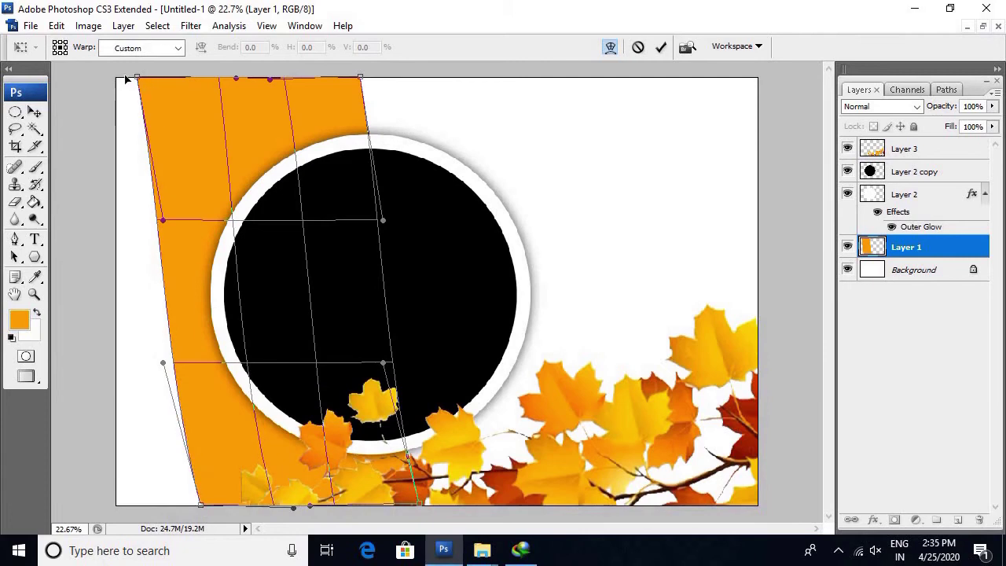
left_click_drag(126, 79, 123, 76)
left_click_drag(176, 366, 191, 363)
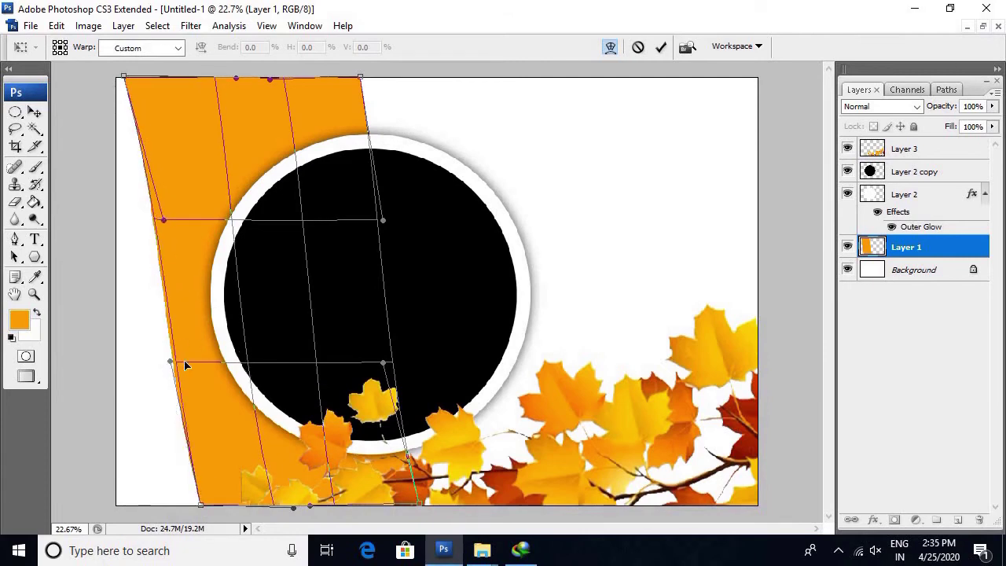
left_click_drag(165, 222, 184, 220)
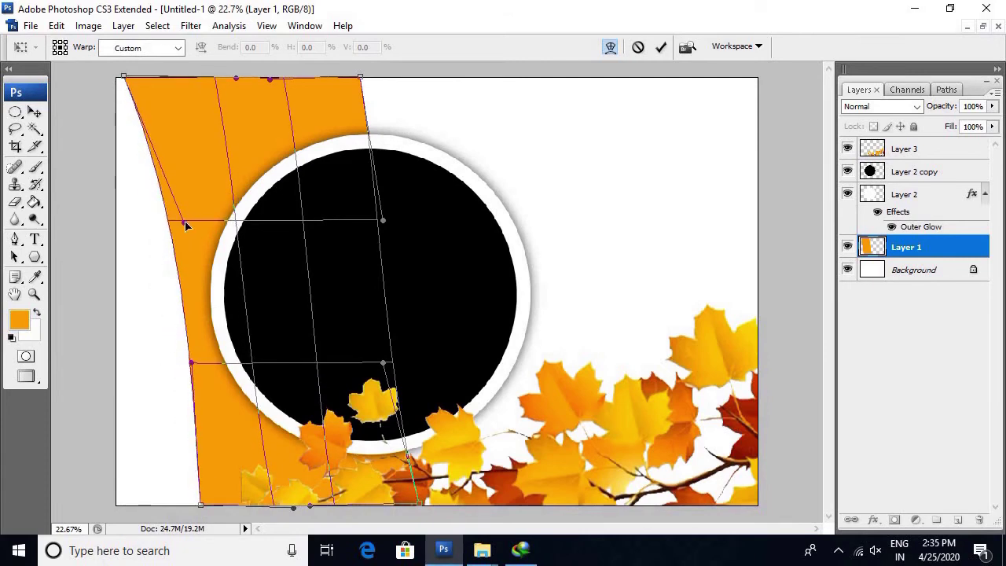
key("Return")
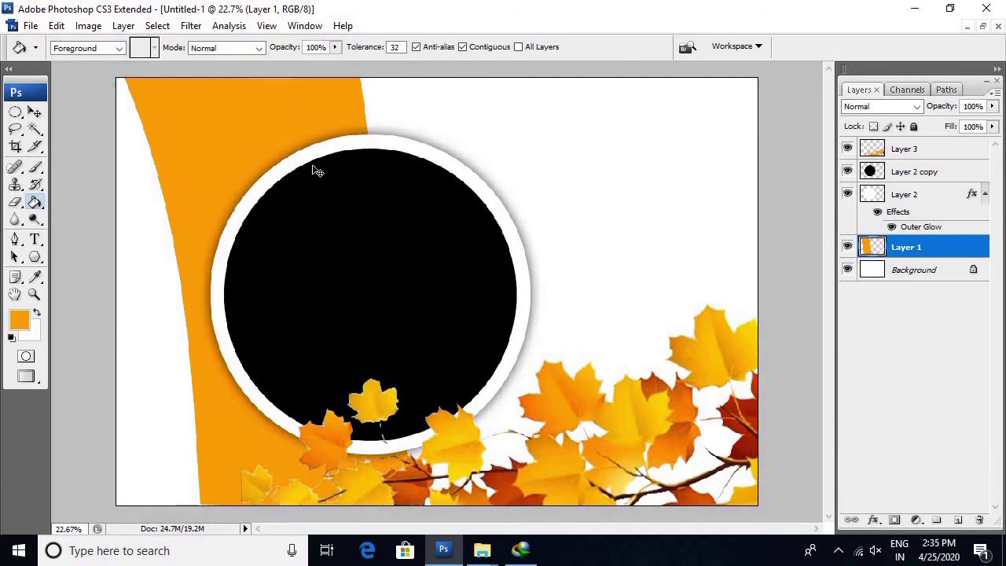
Narrow the curved orange band to about 87% width around its centre.
left_click_drag(418, 131, 535, 170)
key("ctrl+z")
key("ctrl+t")
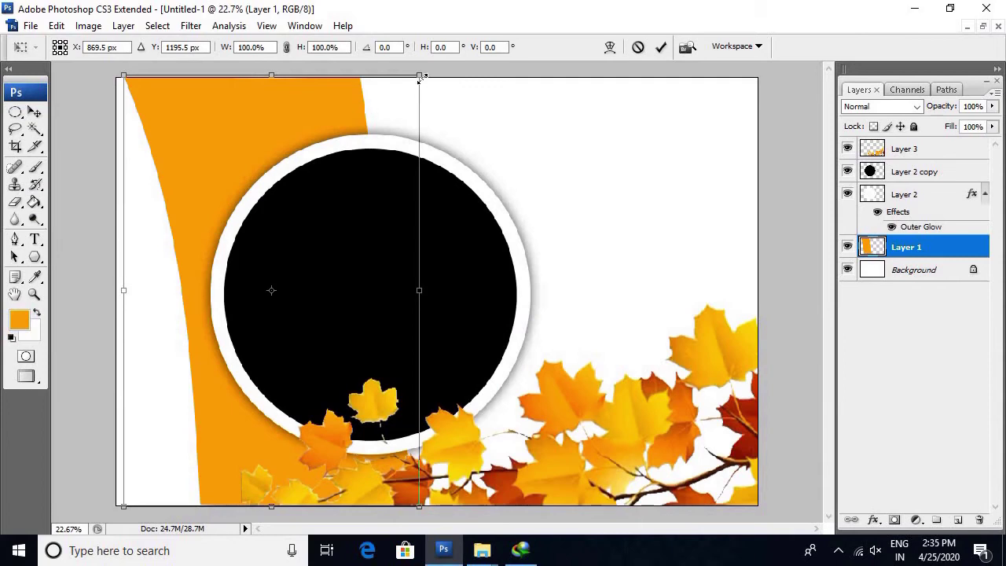
left_click_drag(386, 99, 389, 135)
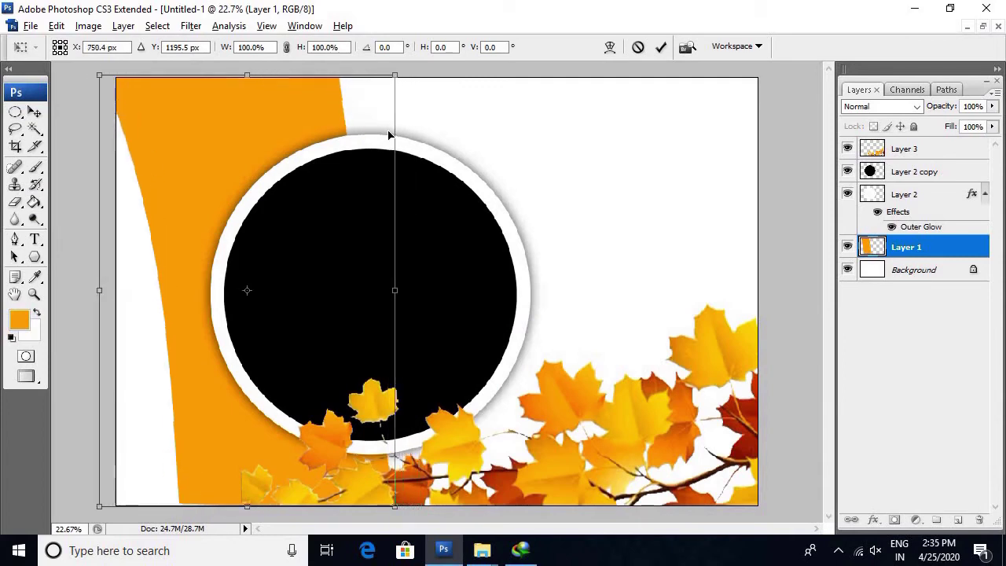
key("ctrl+z")
left_click_drag(422, 164, 403, 157)
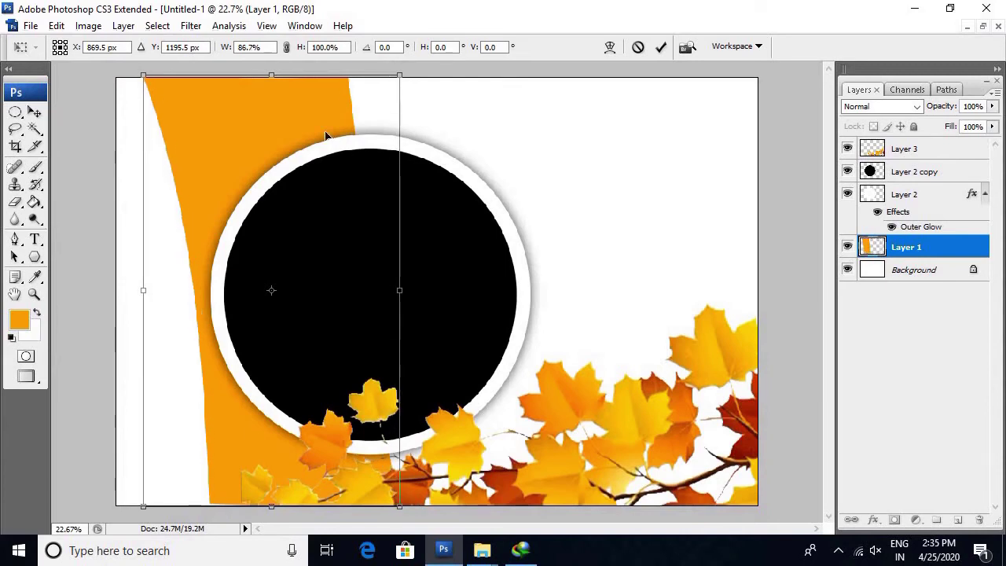
key("Return")
Nudge the narrowed orange band slightly left beside the circle.
key("v")
left_click_drag(231, 169, 220, 169)
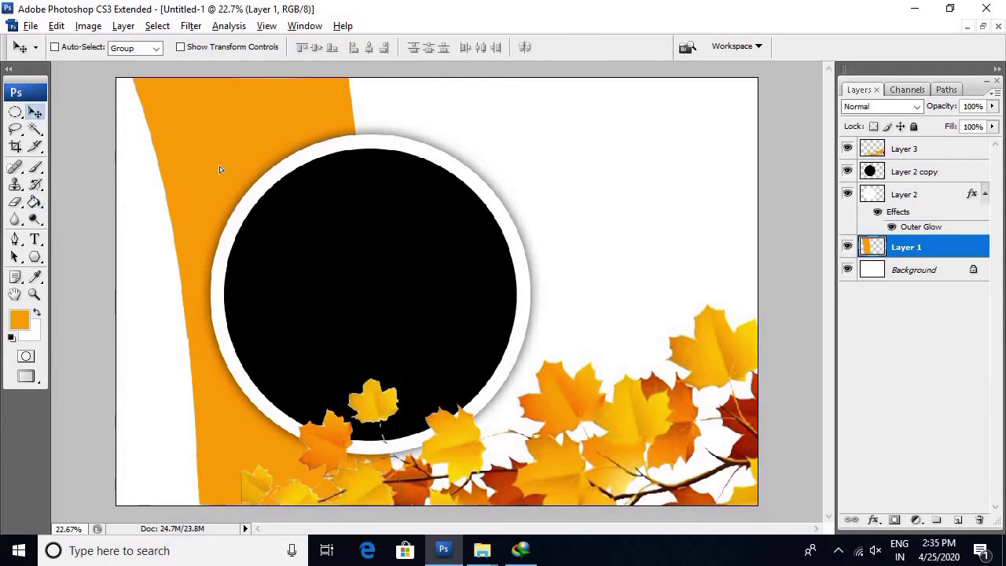
key("ctrl+z")
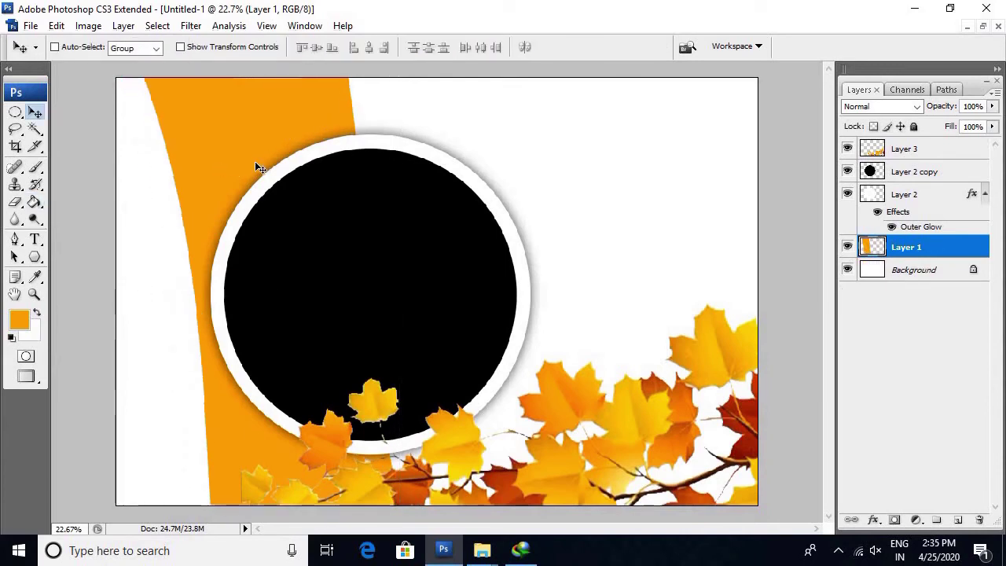
left_click_drag(255, 164, 230, 162)
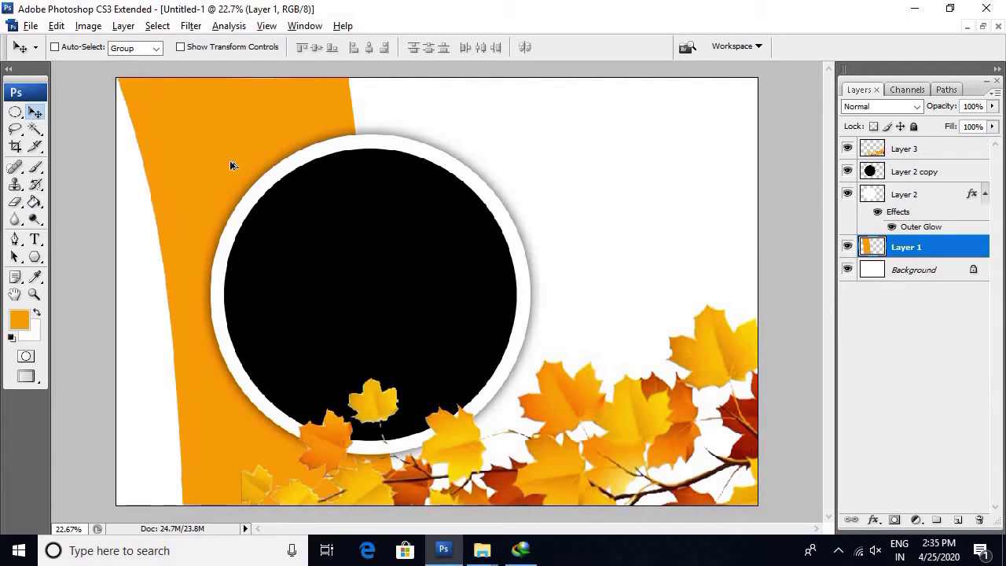
Duplicate the orange band at 70% opacity, fanning several copies slightly rightward.
key("ctrl+j")
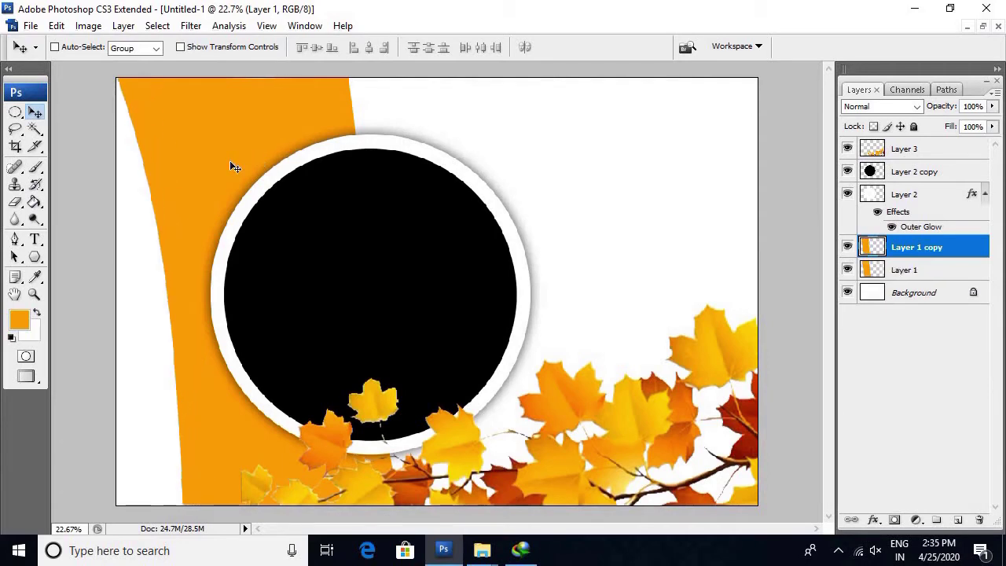
key("8")
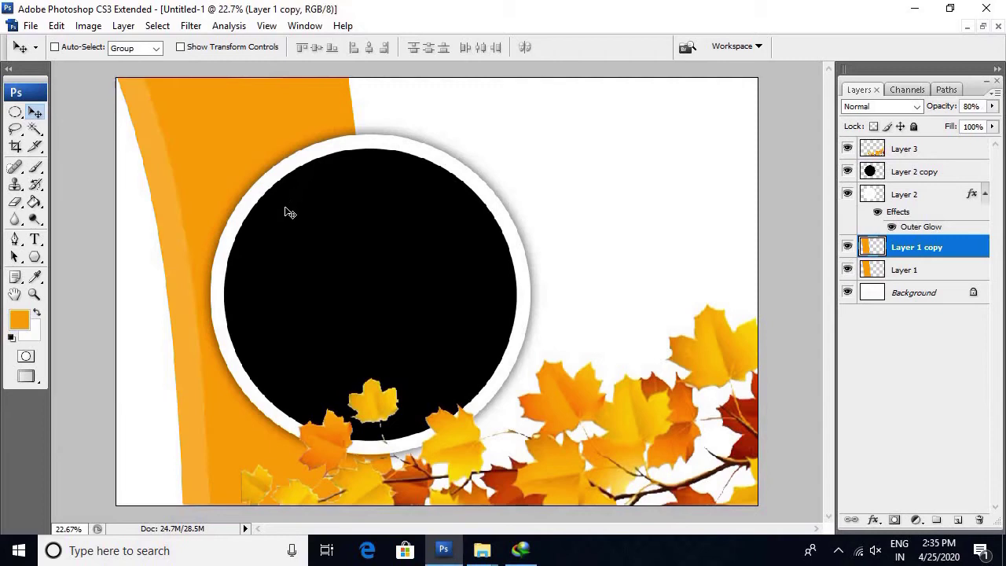
key("6")
key("7")
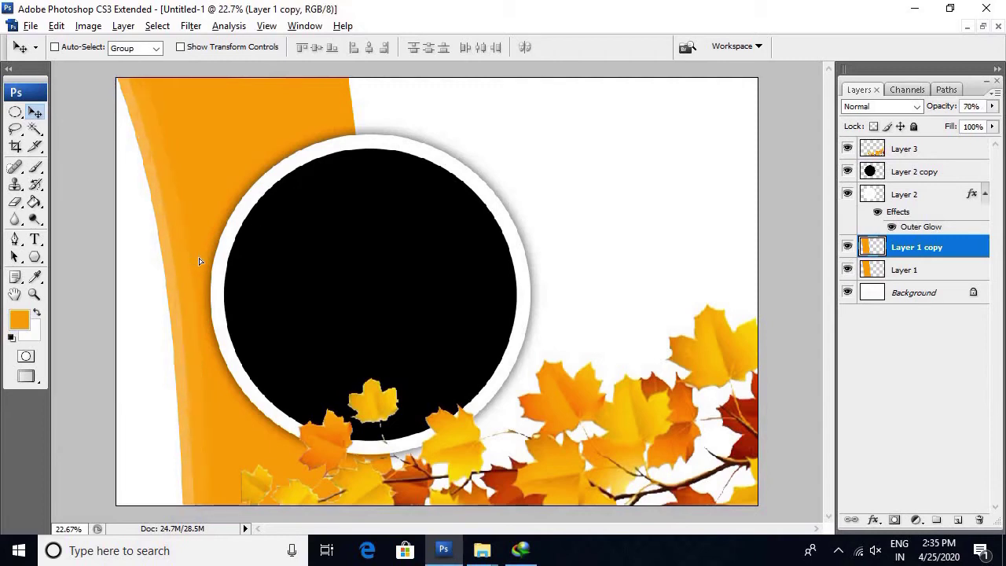
key("ctrl+j")
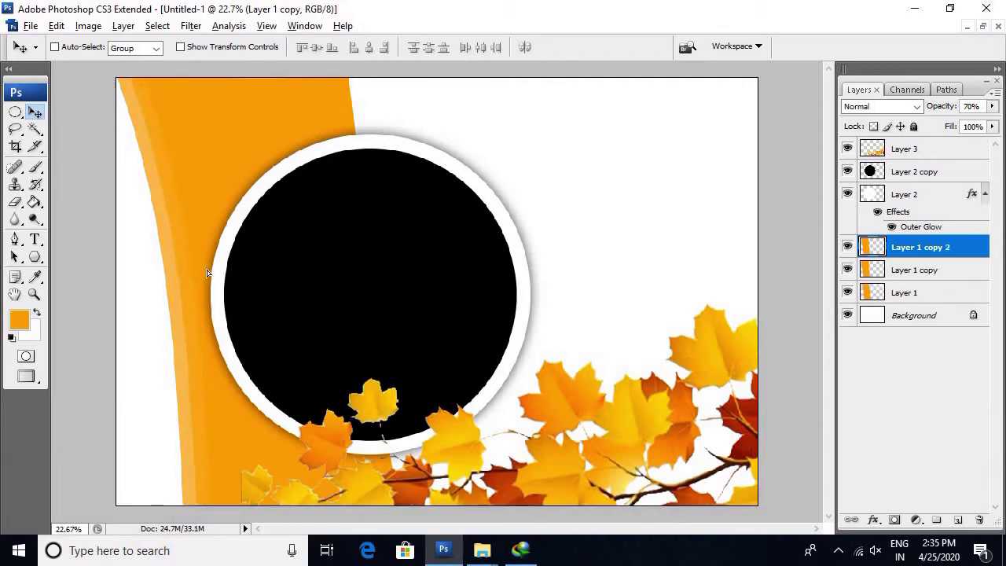
left_click_drag(218, 274, 232, 272)
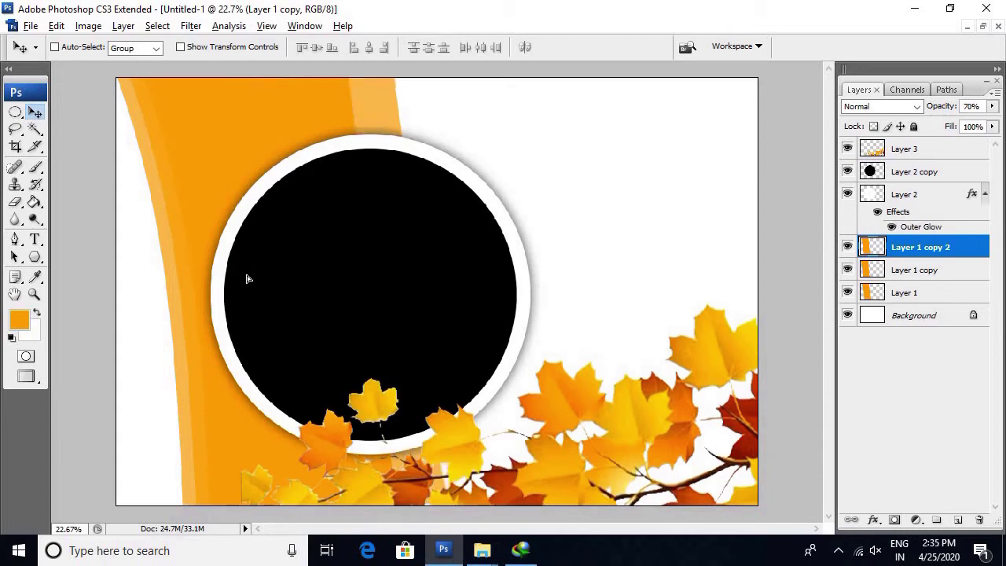
key("ctrl+j")
left_click_drag(247, 218, 261, 220)
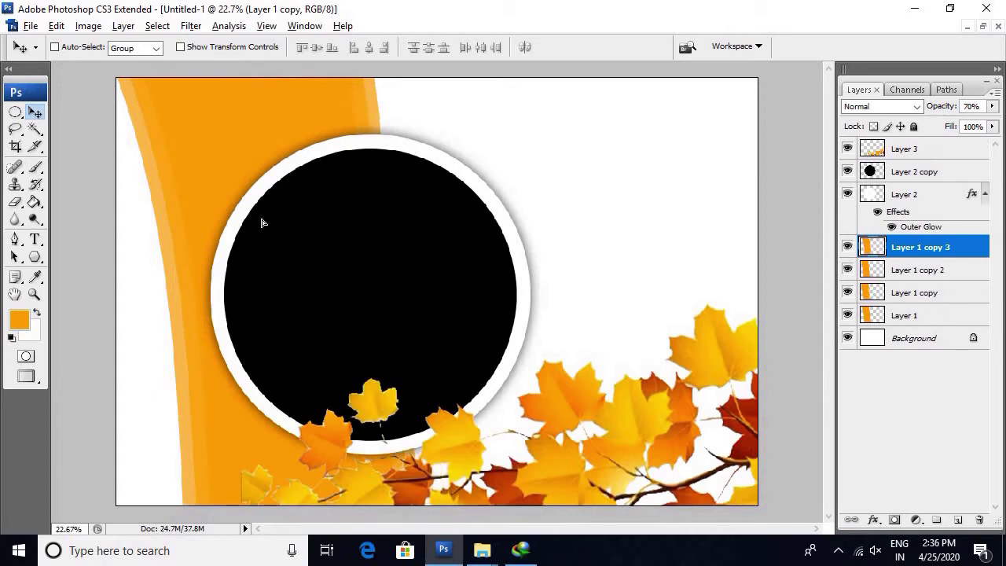
key("ctrl+j")
left_click_drag(359, 168, 370, 152)
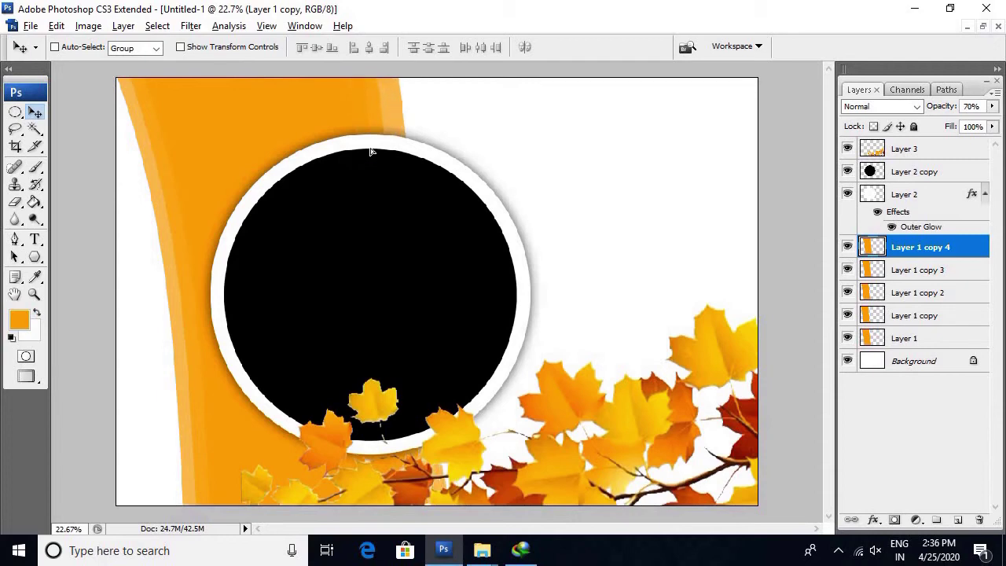
Make one more band copy and drag it to the right of the circle.
key("ctrl+j")
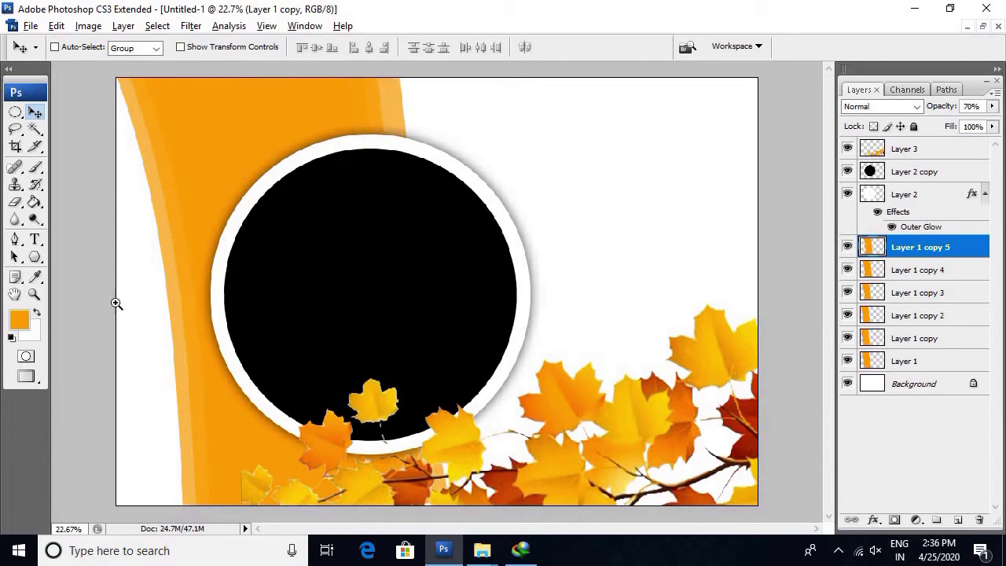
left_click_drag(116, 304, 356, 467)
key("ctrl+0")
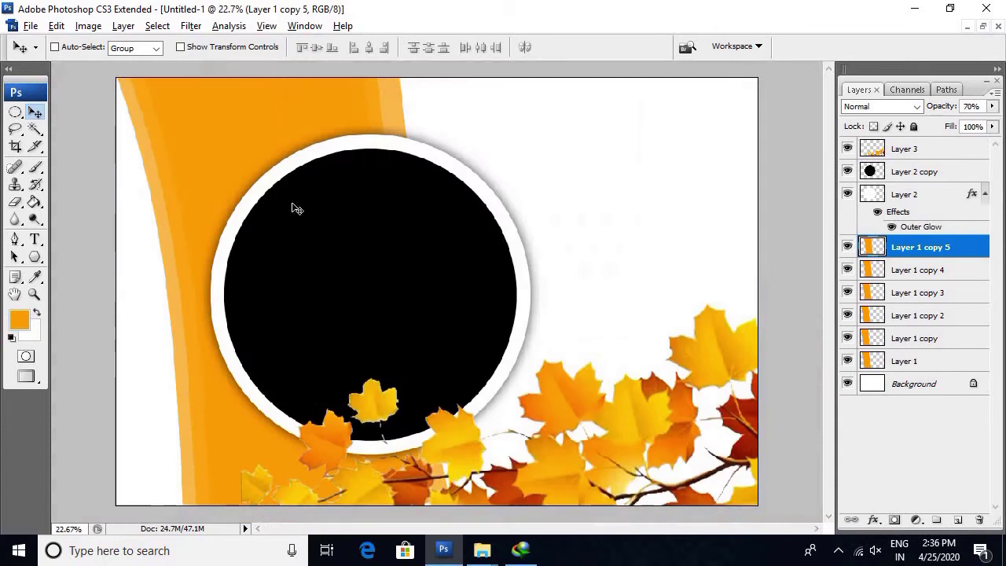
left_click_drag(444, 156, 540, 199)
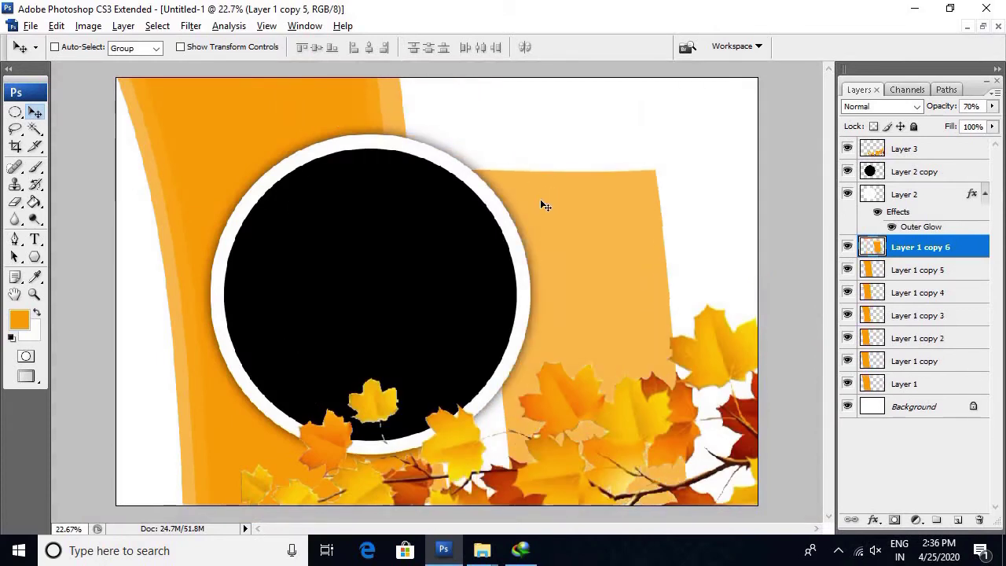
Rotate the band copy 90° counter-clockwise and move it down-left across the lower canvas.
key("ctrl+t")
right_click(568, 170)
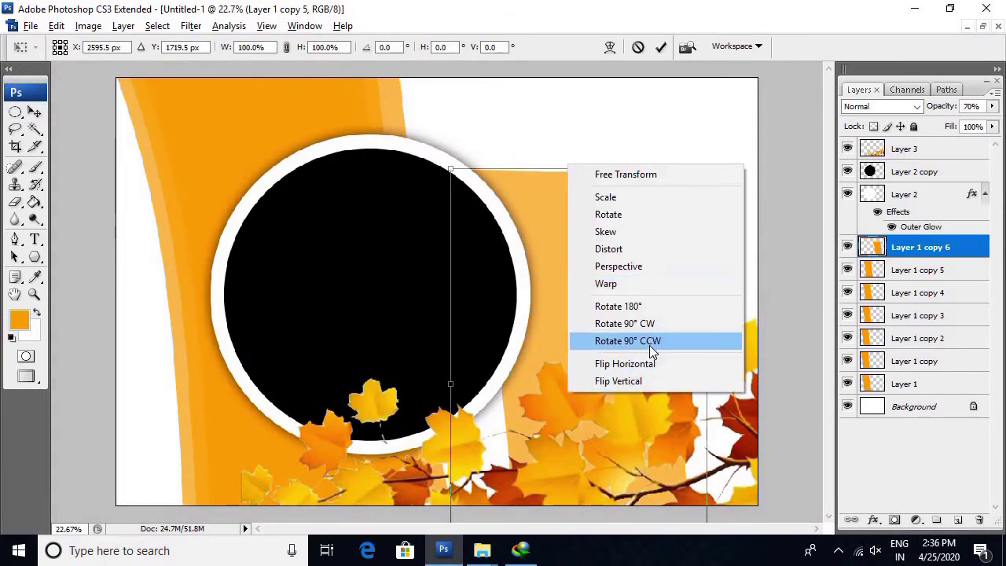
left_click(652, 344)
left_click_drag(637, 379, 623, 407)
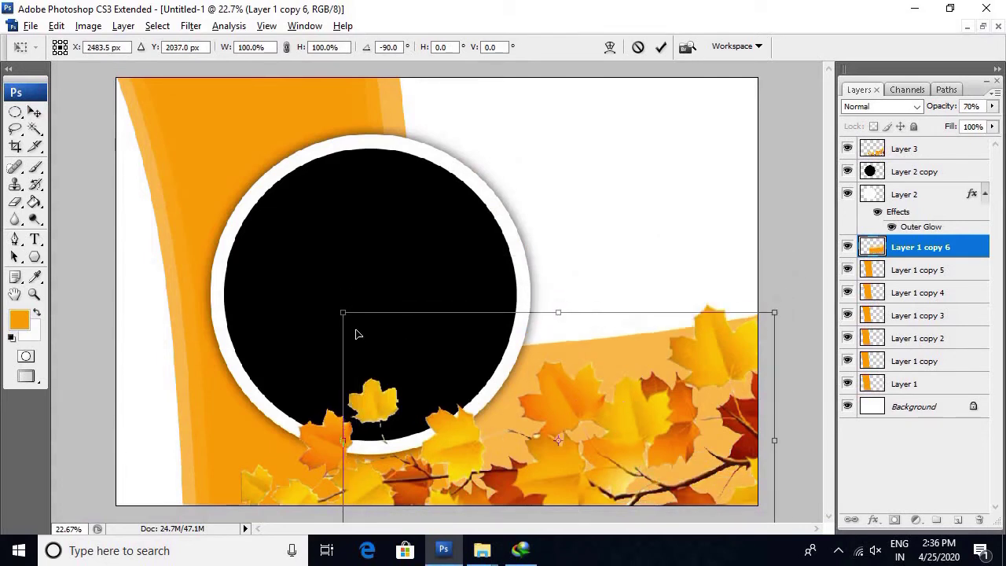
key("Return")
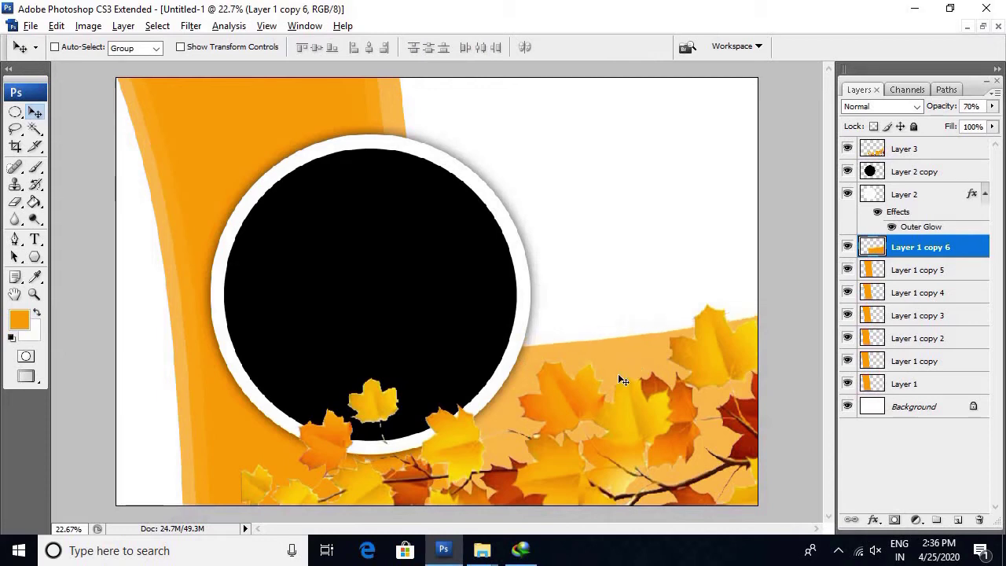
Tilt the sideways band about 13° so it slants behind the leaves.
key("ctrl+t")
left_click_drag(299, 313, 375, 312)
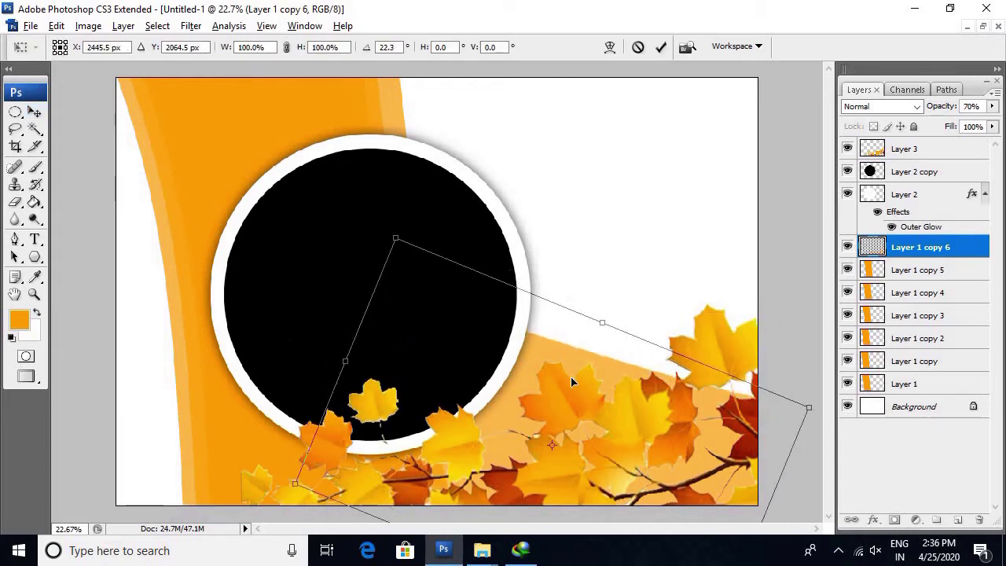
mouse_move(254, 279)
left_mouse_down()
mouse_move(288, 368)
mouse_move(382, 300)
left_mouse_up()
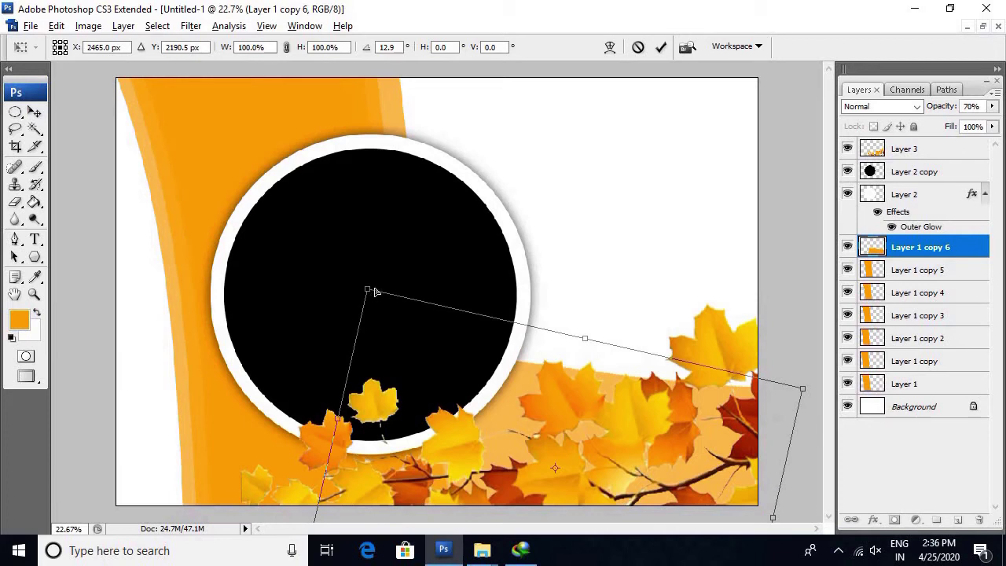
key("Return")
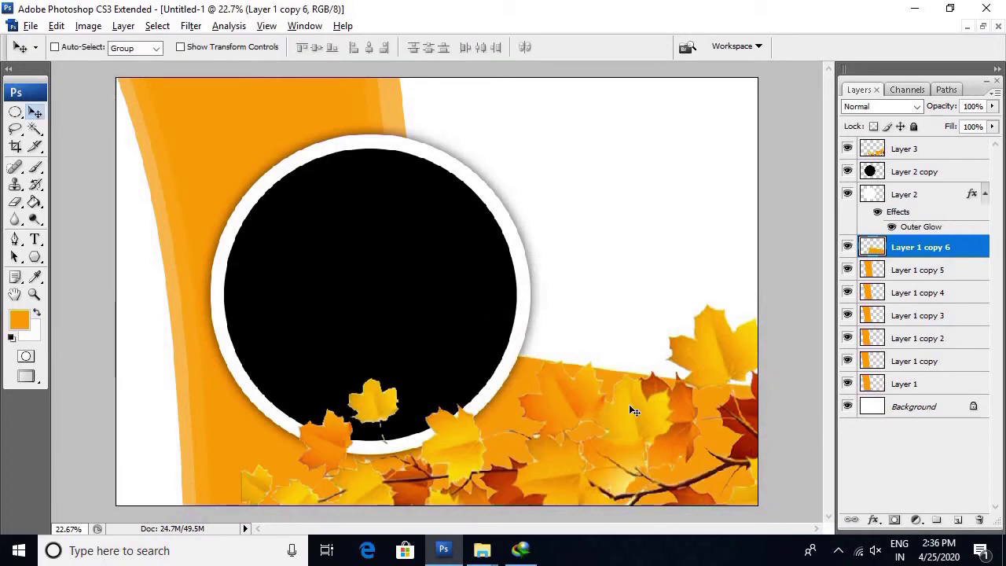
left_click(648, 434, "ctrl")
left_click_drag(638, 426, 637, 435)
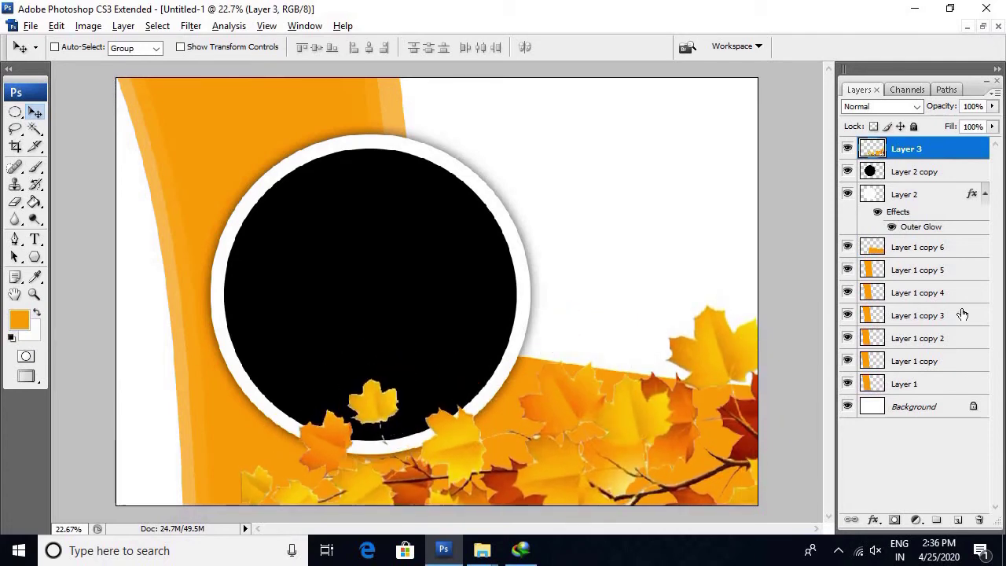
left_click(882, 108)
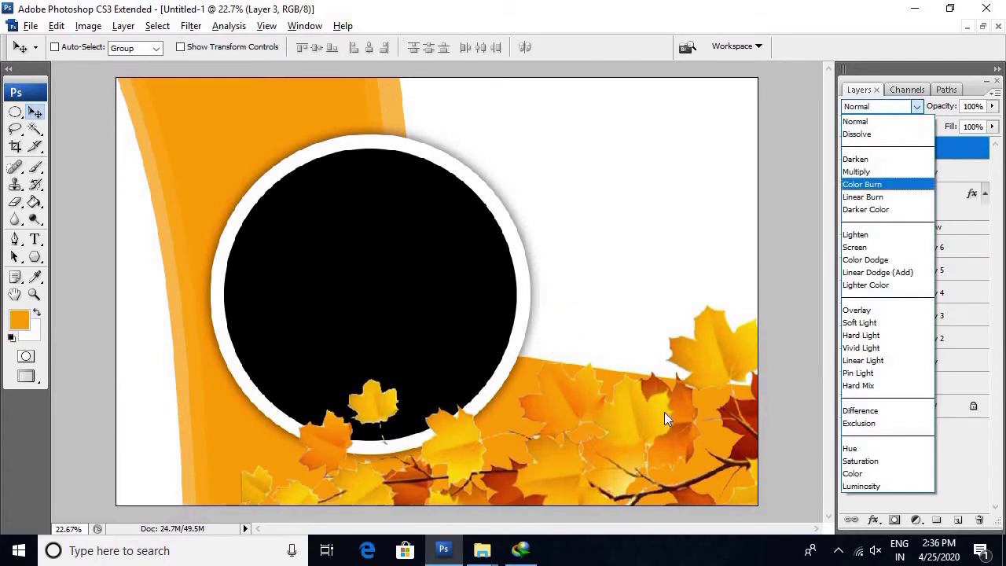
left_click(896, 310)
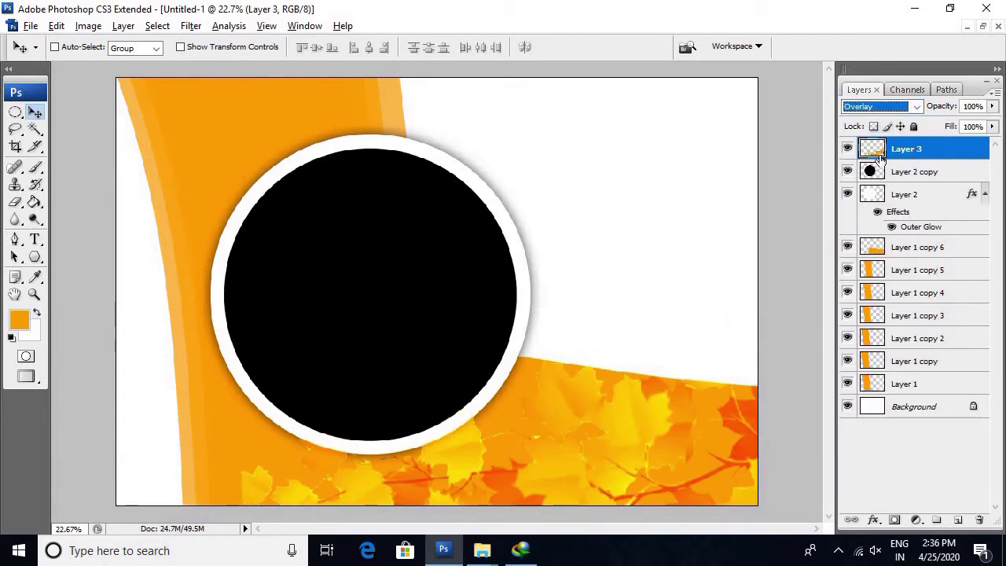
left_click(881, 106)
left_click(881, 421)
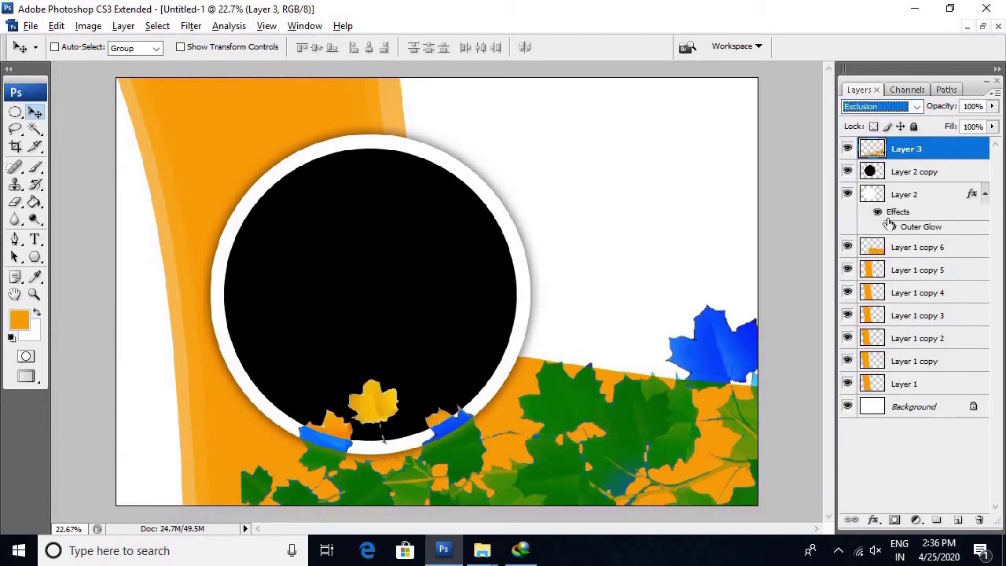
left_click(884, 106)
left_click(898, 184)
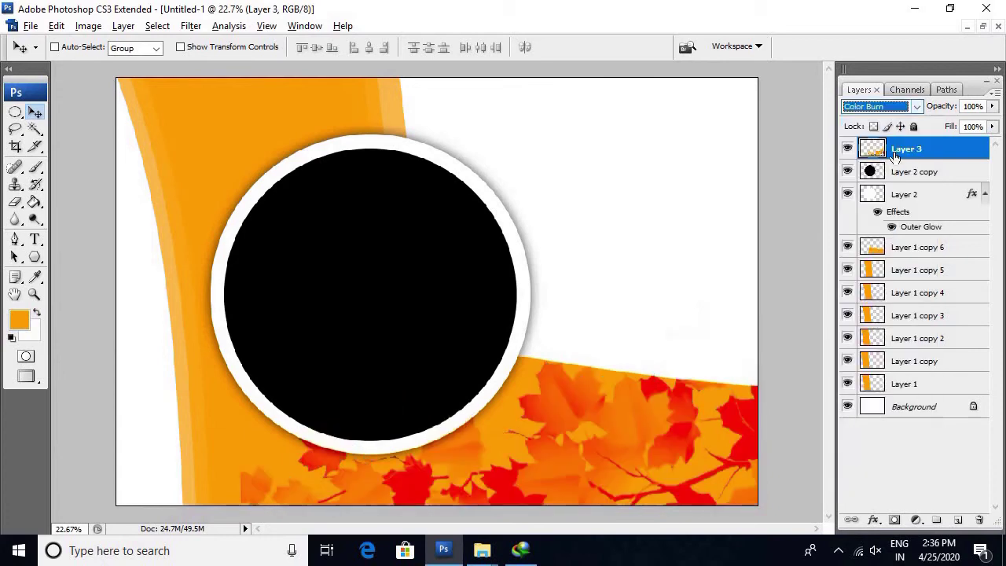
left_click(892, 105)
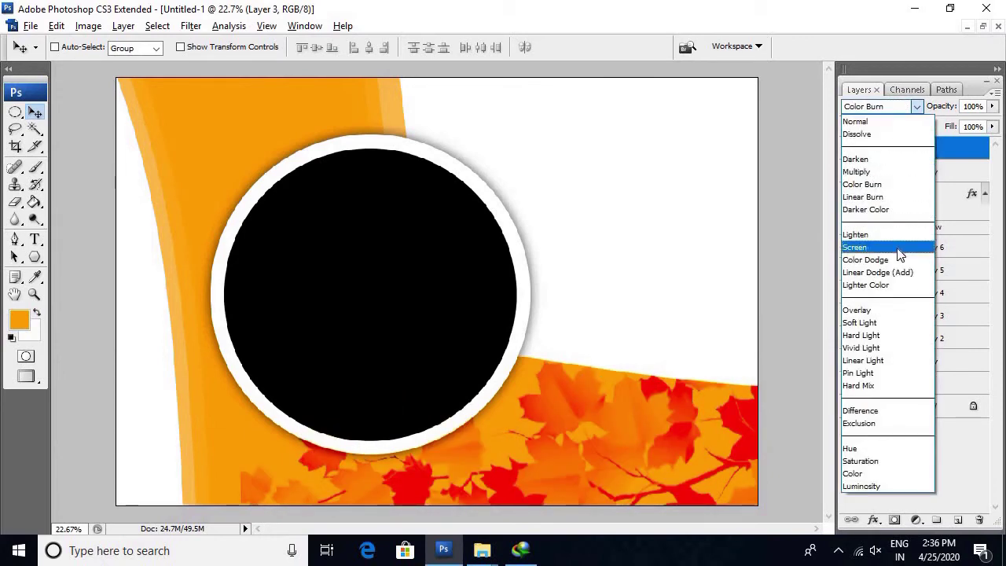
left_click(899, 245)
left_click(881, 107)
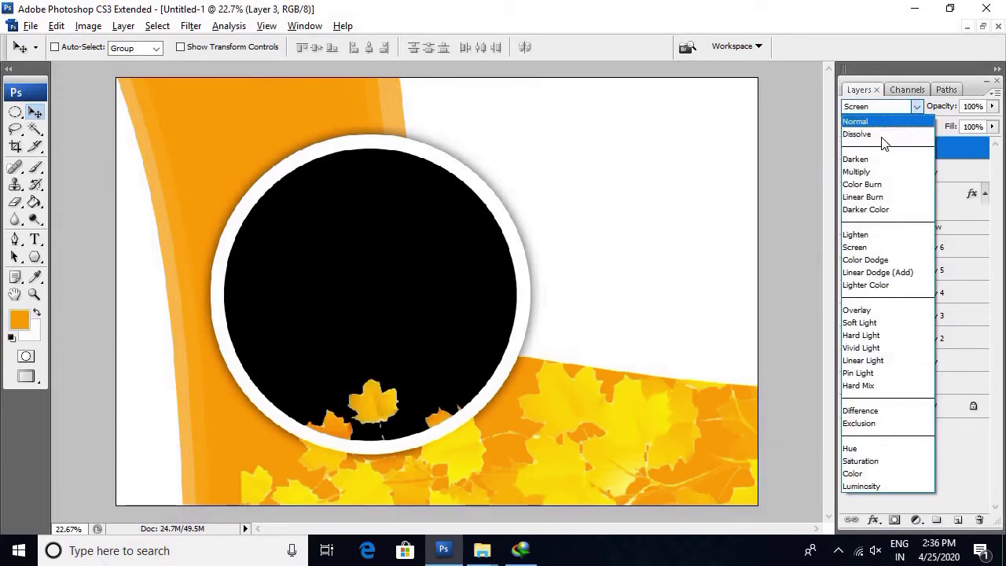
left_click(877, 121)
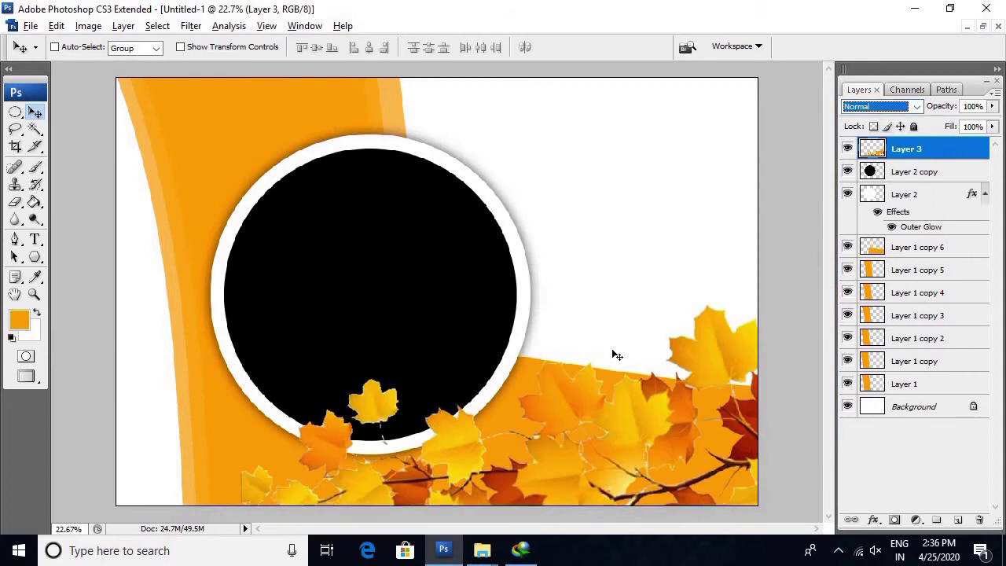
key("ctrl+minus")
key("ctrl+minus")
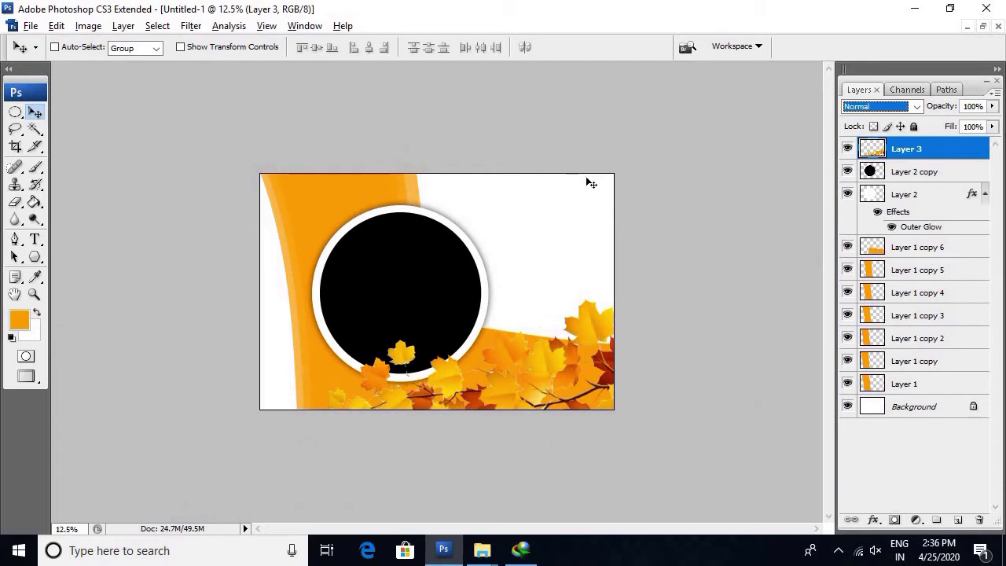
Make a thin, short rectangular selection strip near the top right of the canvas.
key("n")
key("m")
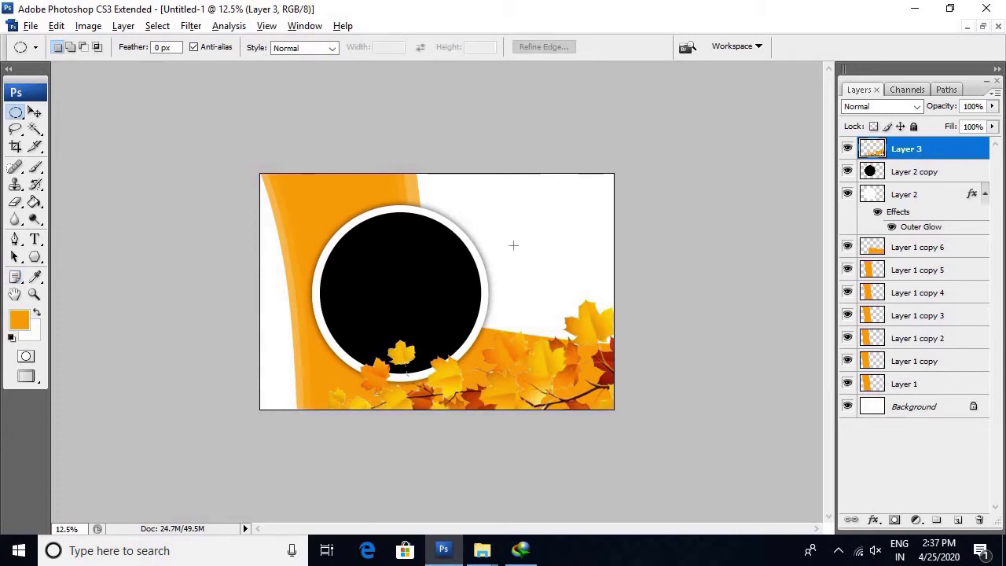
left_click(16, 112)
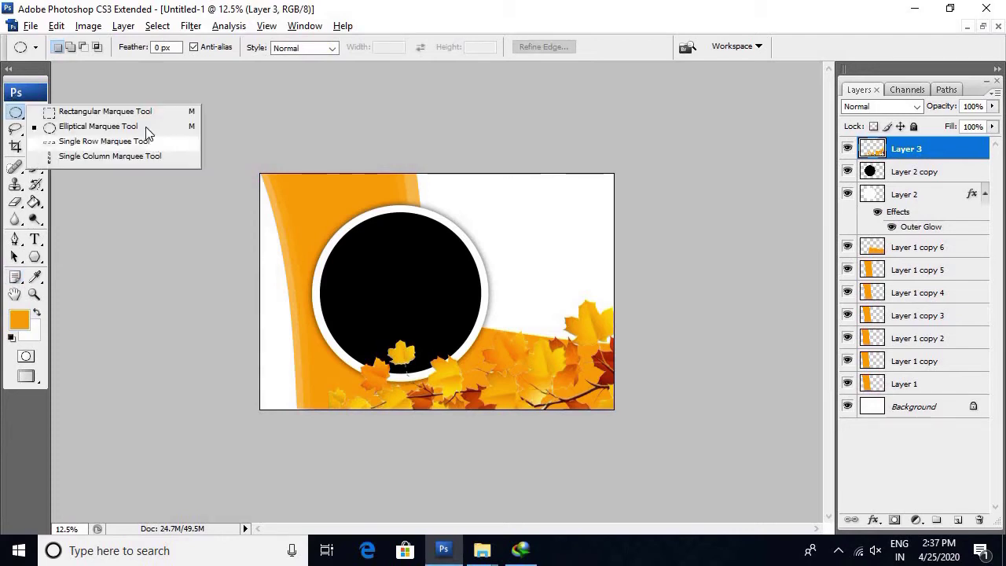
left_click(105, 111)
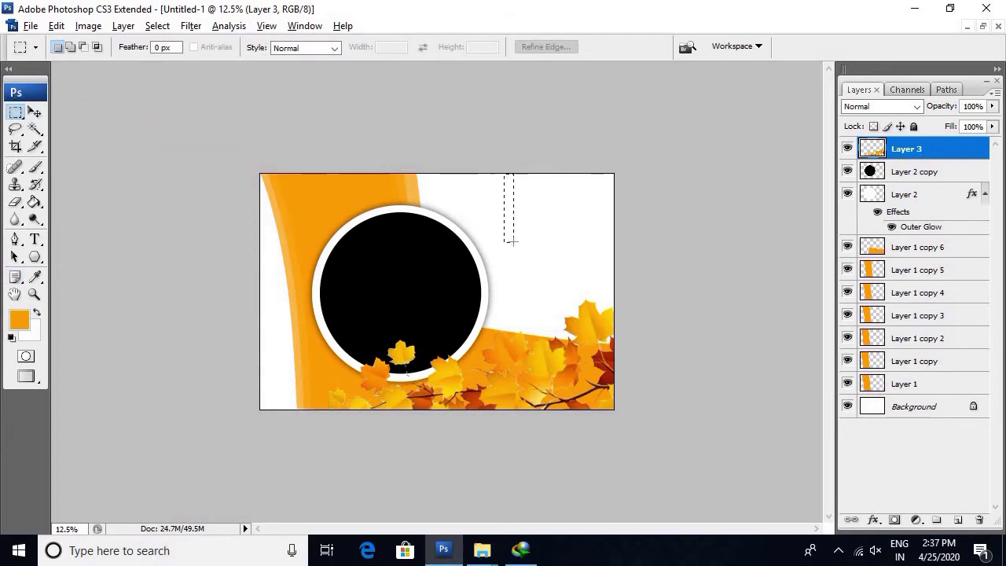
mouse_move(512, 242)
left_mouse_down()
mouse_move(534, 269)
mouse_move(537, 297)
left_mouse_up()
right_click(433, 373)
left_click(220, 257)
left_click_drag(433, 370, 425, 340)
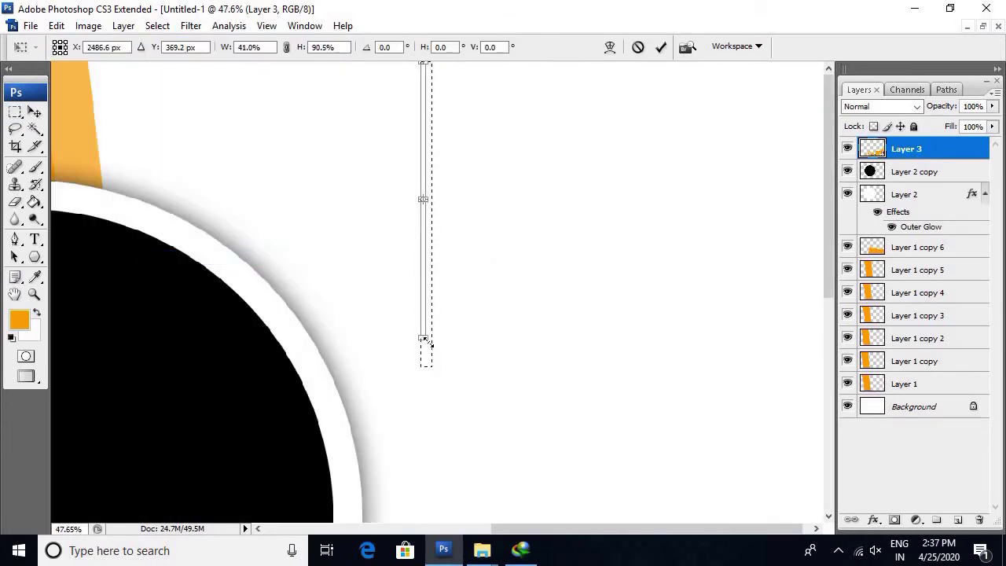
key("Return")
Create a new layer above the Background and reload the strip selection.
scroll(528, 288, "up", 2)
right_click(494, 244)
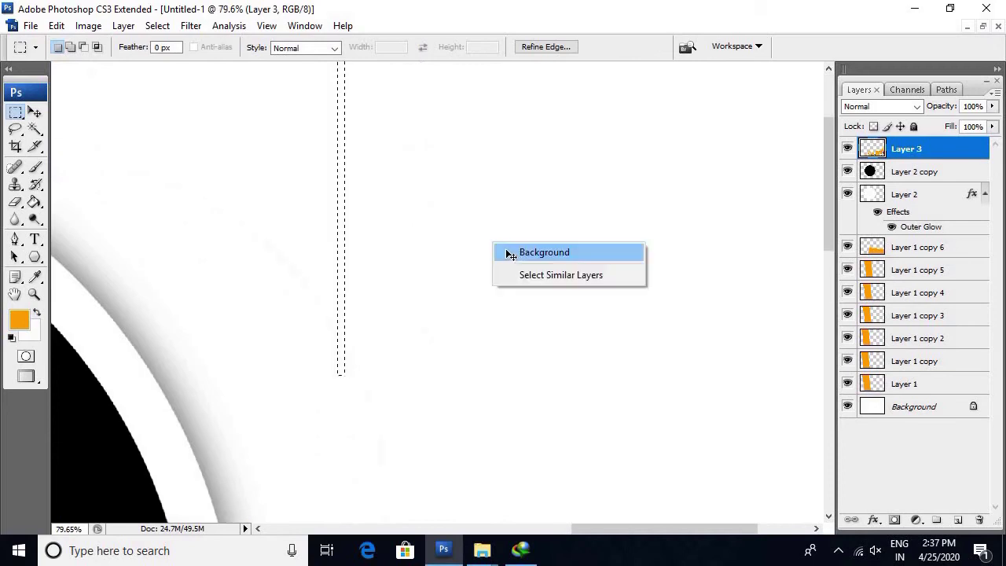
left_click(509, 253)
key("ctrl+j")
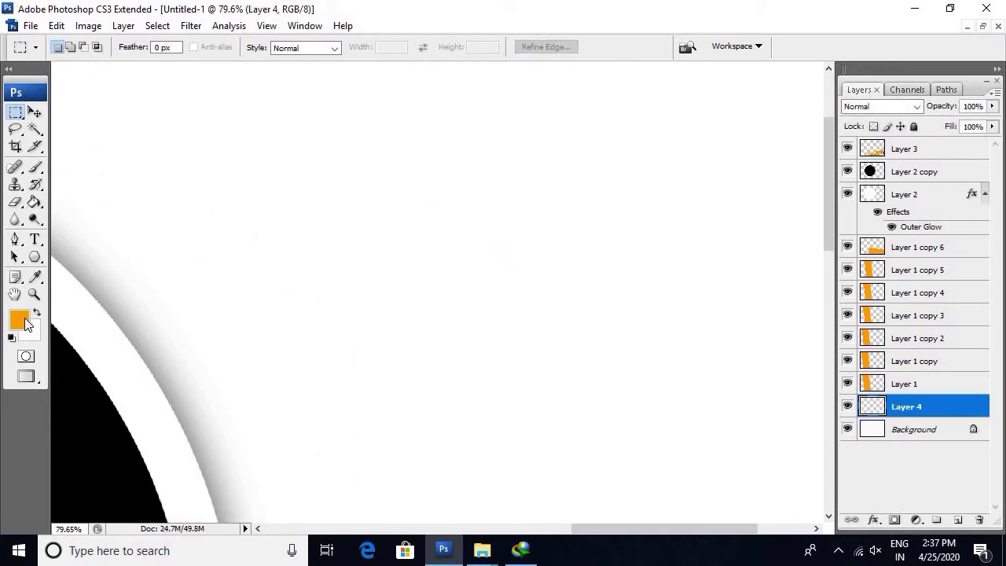
scroll(428, 351, "down", 5)
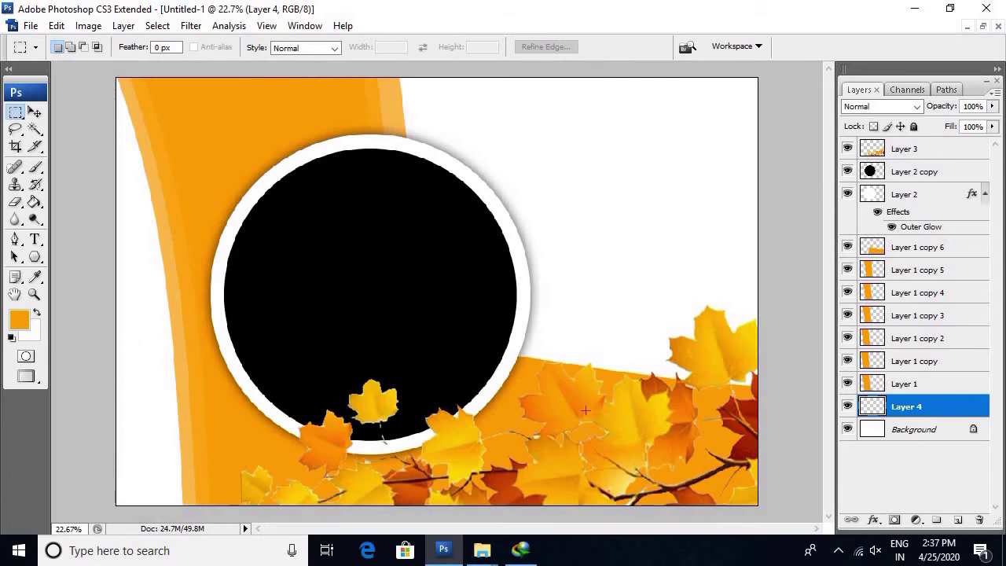
key("b")
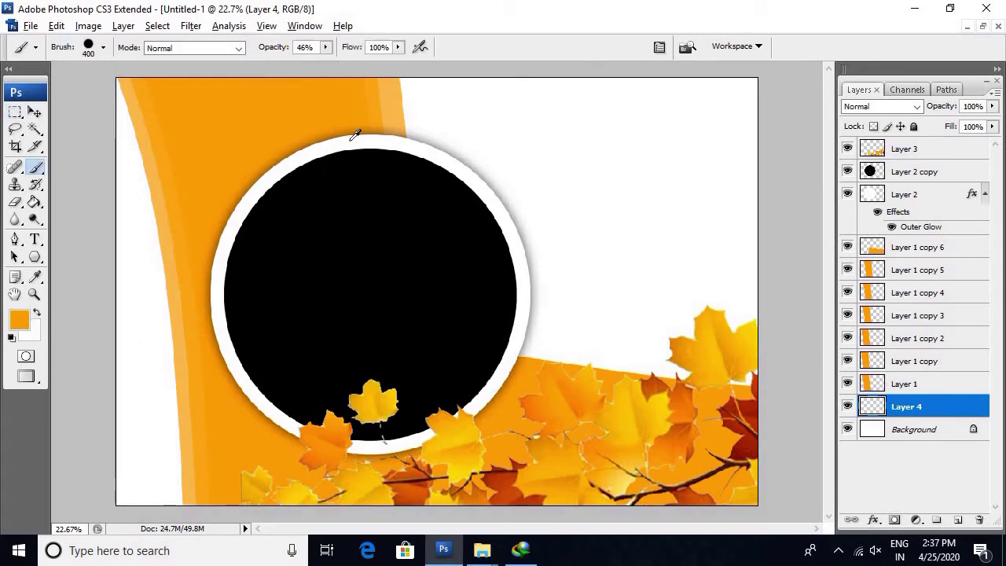
key("alt+s")
key("o")
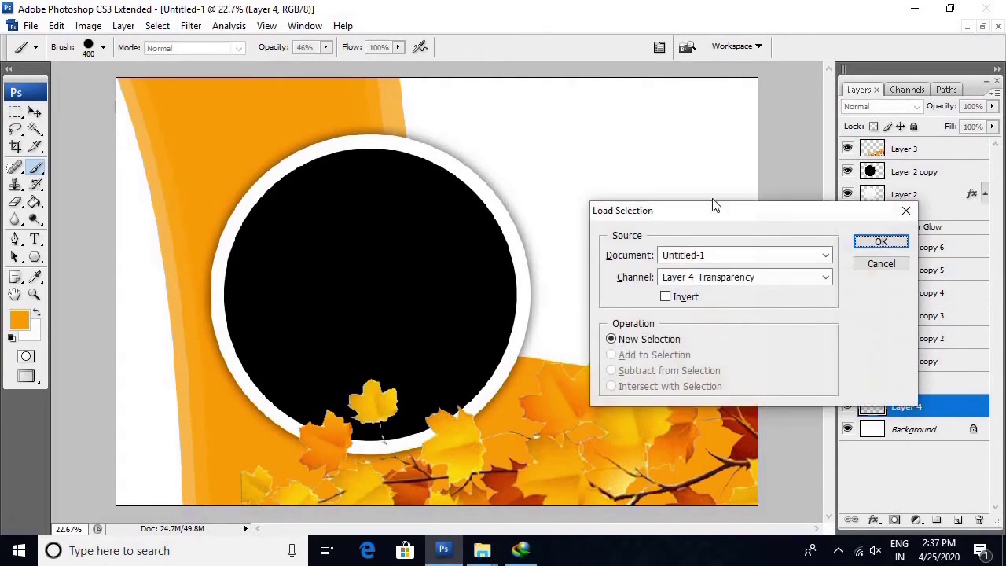
left_click(879, 243)
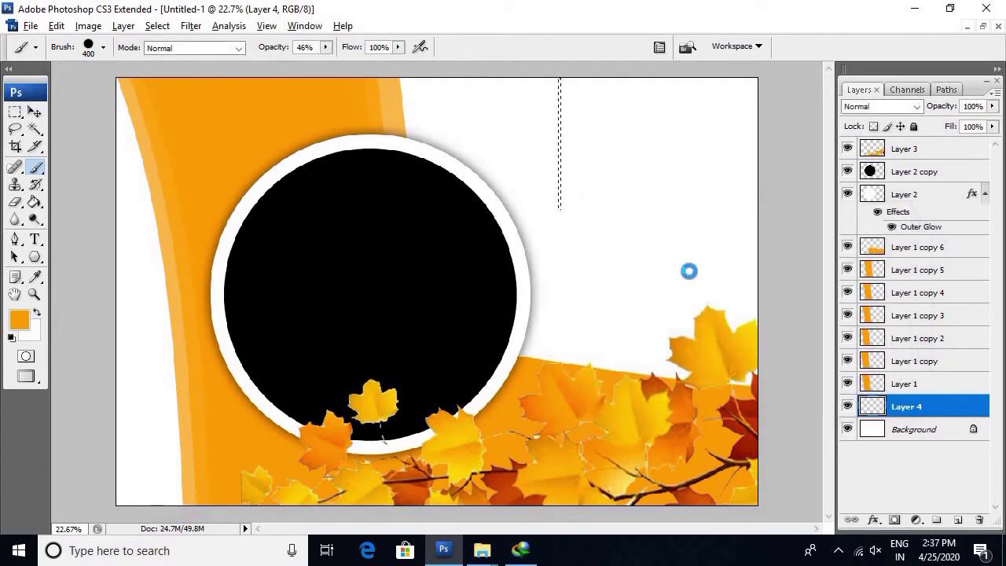
Fill the strip with orange, deselect it, and finalize the line's transform.
key("alt+BackSpace")
key("ctrl+d")
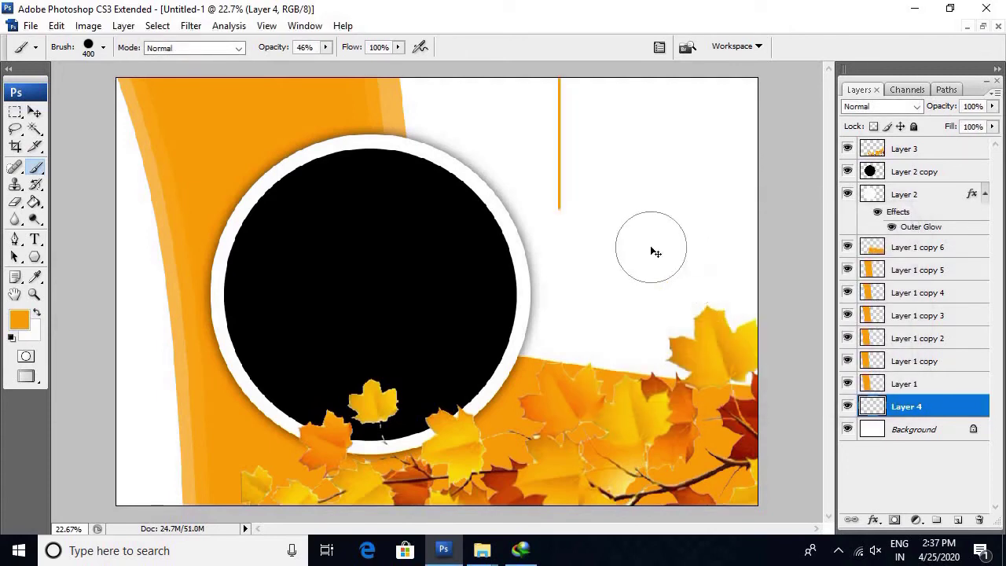
left_click_drag(485, 90, 629, 208)
key("ctrl+t")
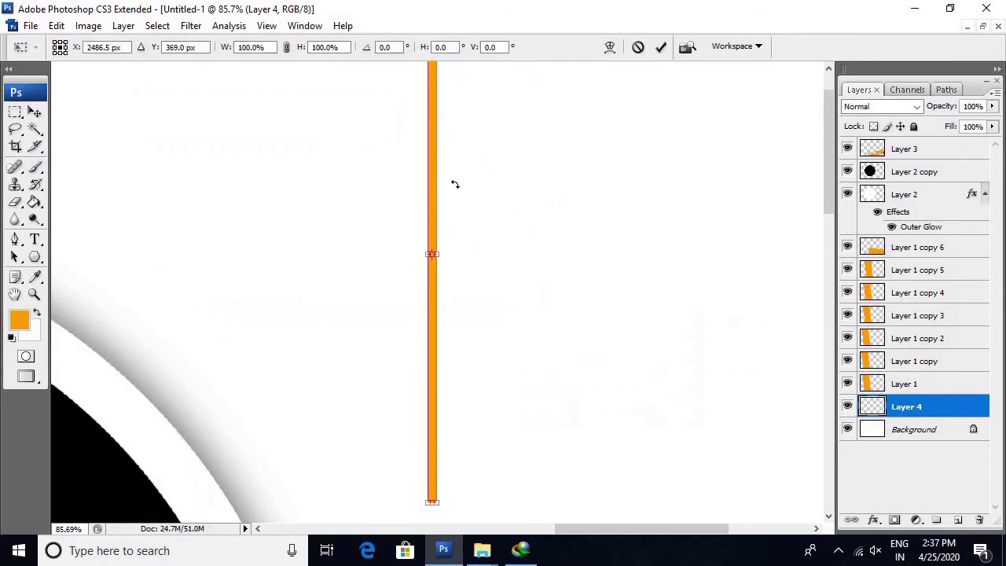
key("Return")
key("ctrl+0")
Duplicate the orange line into a row of about fifteen evenly spaced thin stripes.
key("v")
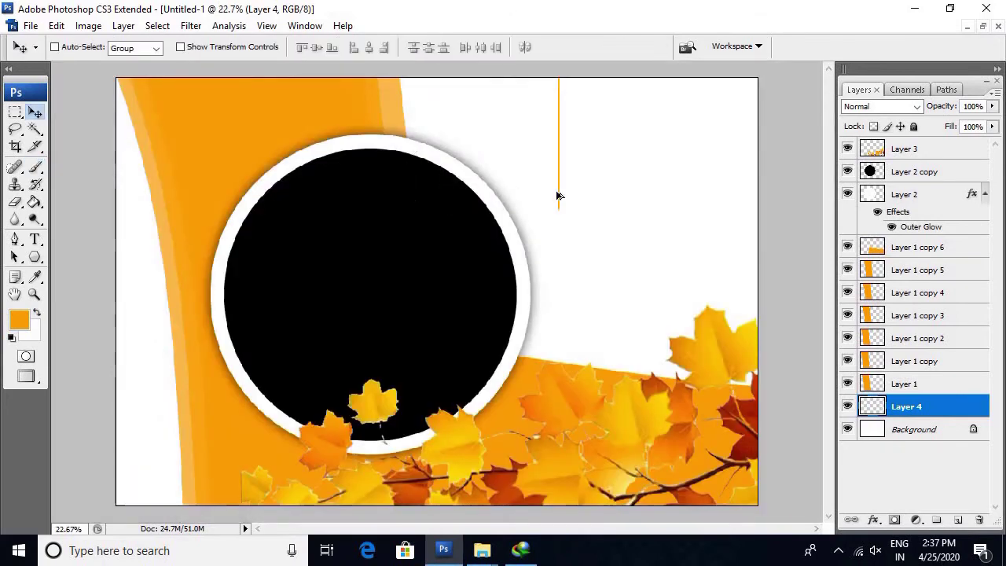
key("ctrl+j")
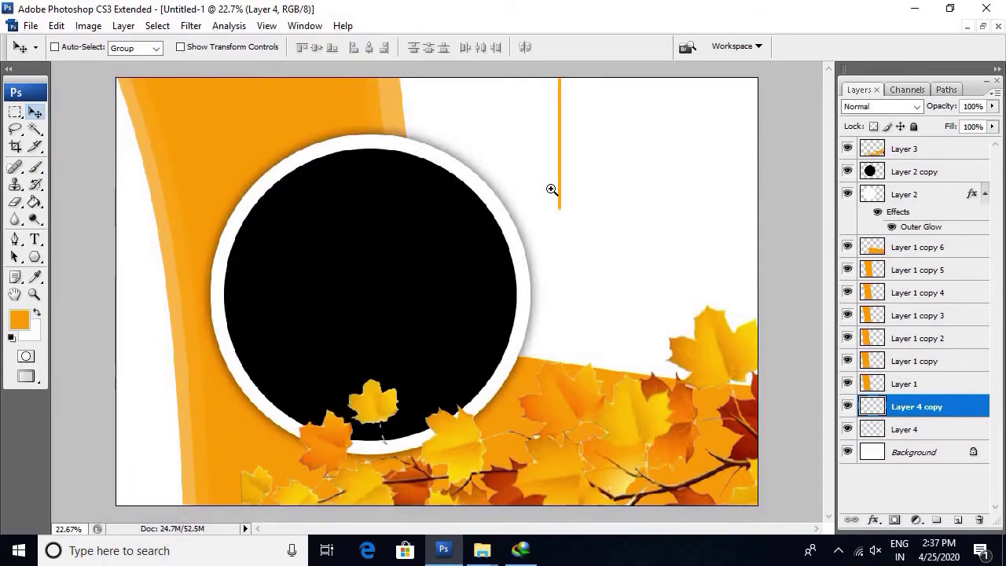
left_click_drag(588, 171, 554, 205)
key("Right")
key("Right")
key("Right")
key("Right")
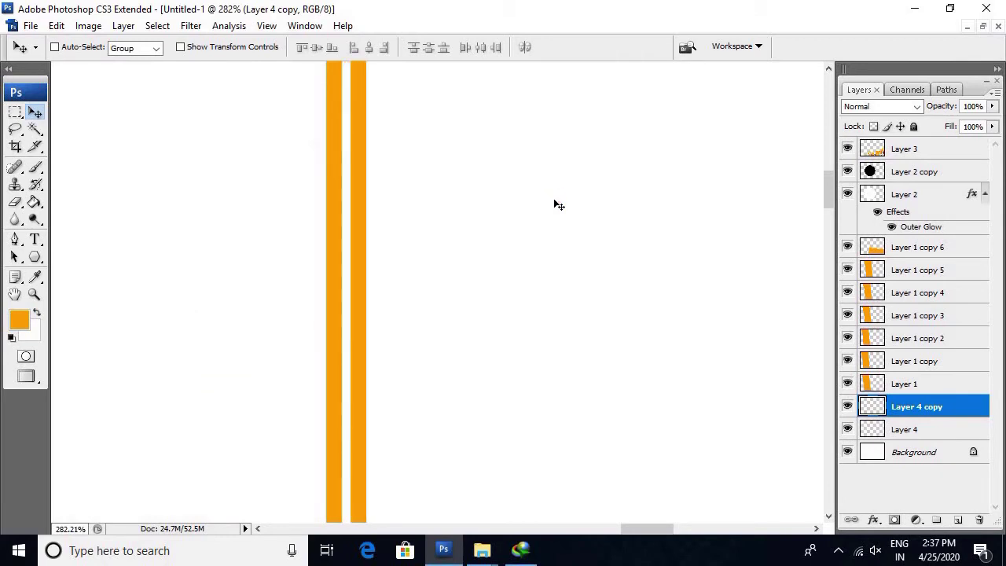
key("Left")
key("Left")
key("Left")
key("alt+shift+Right")
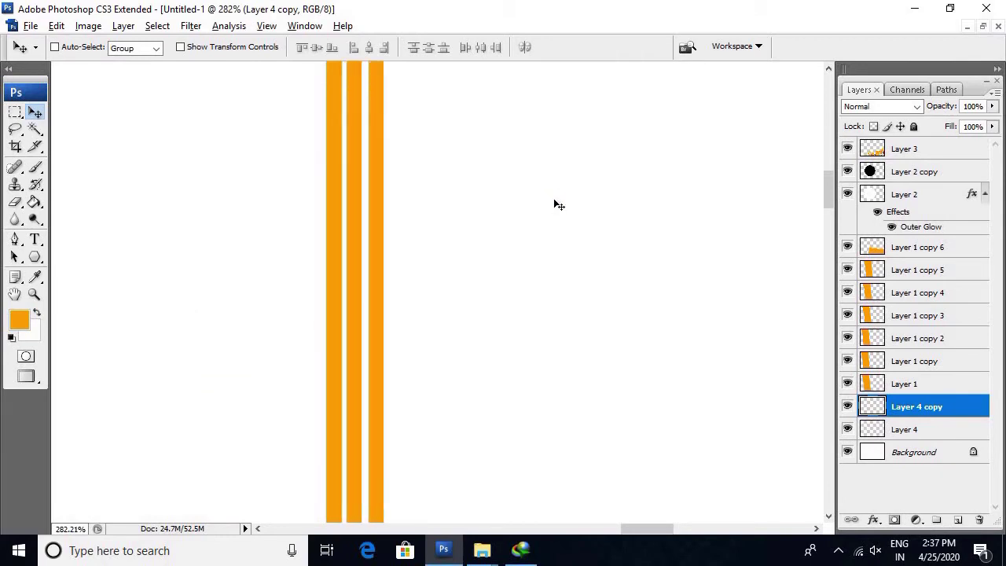
key("Right")
key("Left")
key("alt+shift+Right")
key("alt+shift+Right")
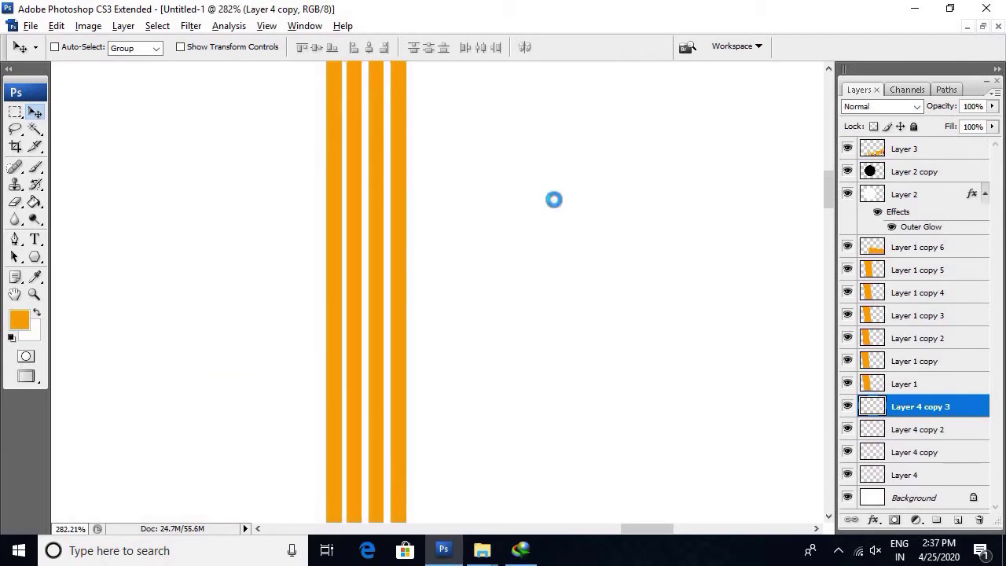
key("alt+shift+Right")
key("alt+shift+Right")
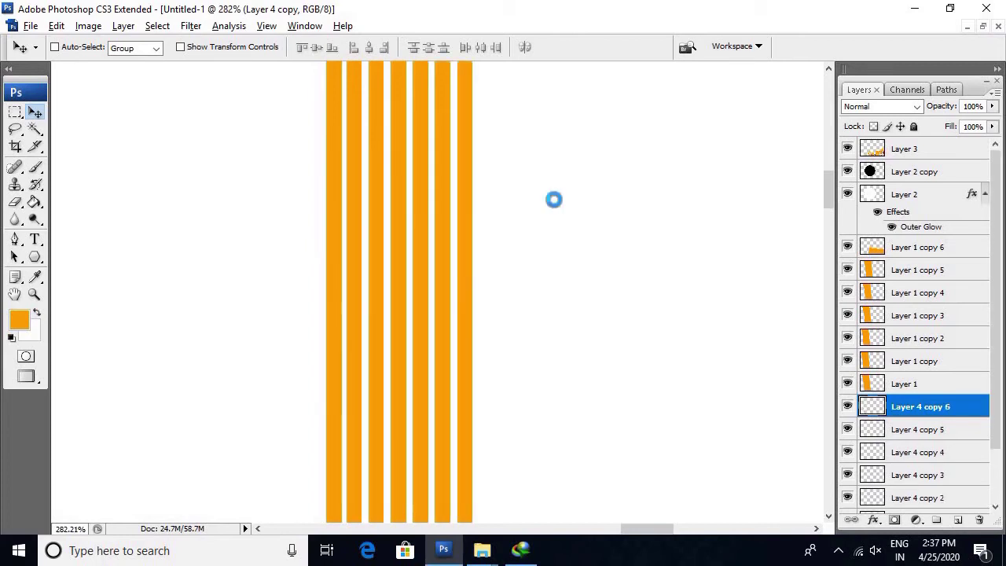
key("alt+shift+Right")
key("alt+shift+Right")
key("ctrl+0")
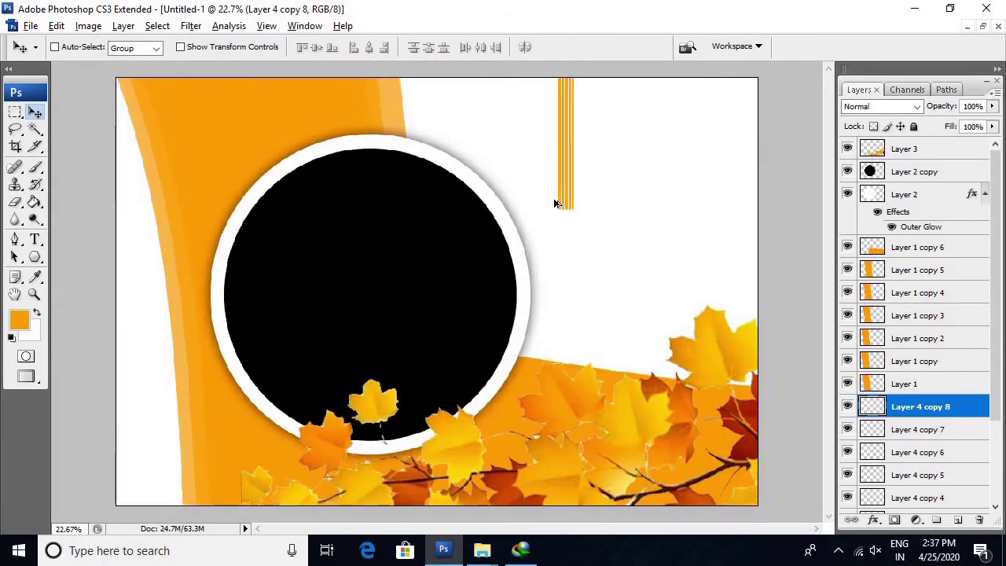
key("alt+shift+Right")
key("alt+shift+Right")
key("alt+shift+Right")
key("alt+shift+Right")
key("alt+shift+Right")
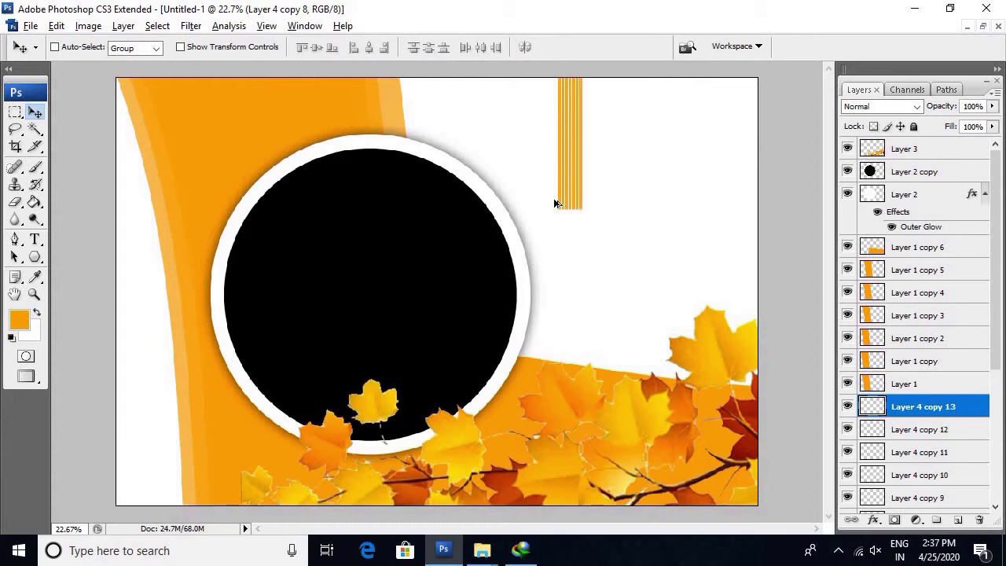
key("alt+shift+Right")
Merge all the stripe layers down into Layer 4.
left_click_drag(623, 261, 531, 186)
key("alt+bracketleft")
key("alt+bracketleft")
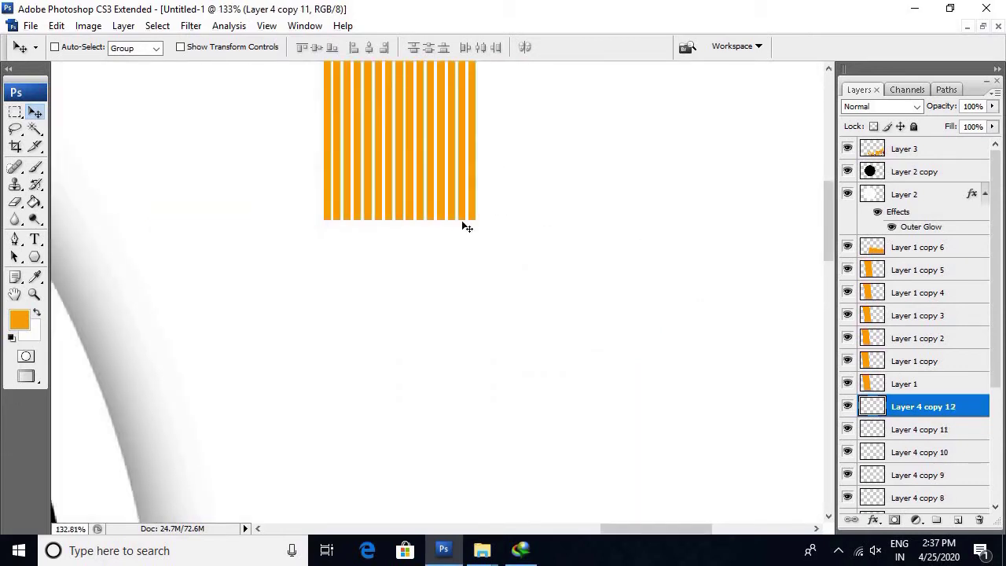
key("alt+bracketleft")
key("alt+bracketleft")
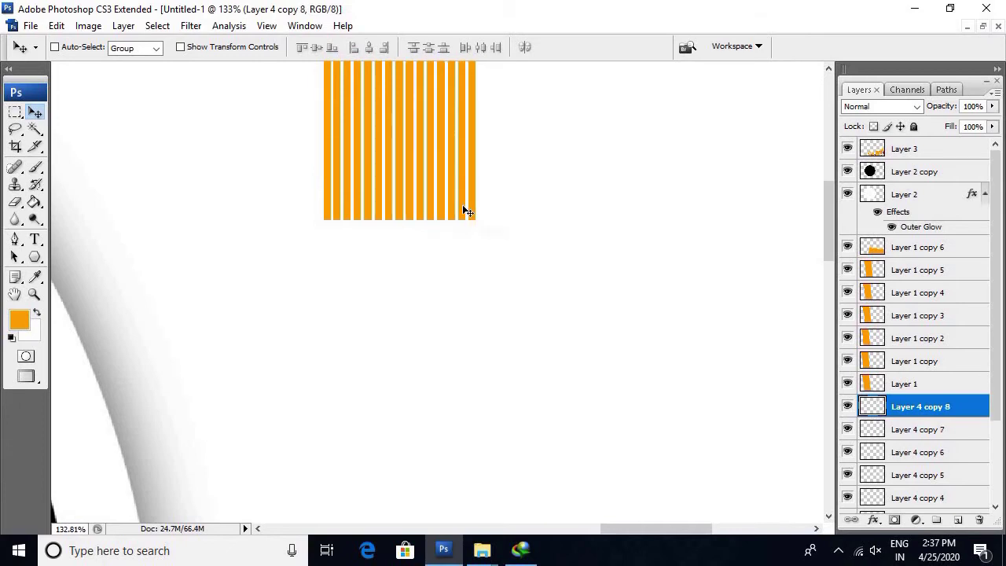
key("alt+bracketleft")
key("alt+bracketleft")
key("alt+bracketleft")
left_click_drag(460, 204, 472, 210)
key("ctrl+z")
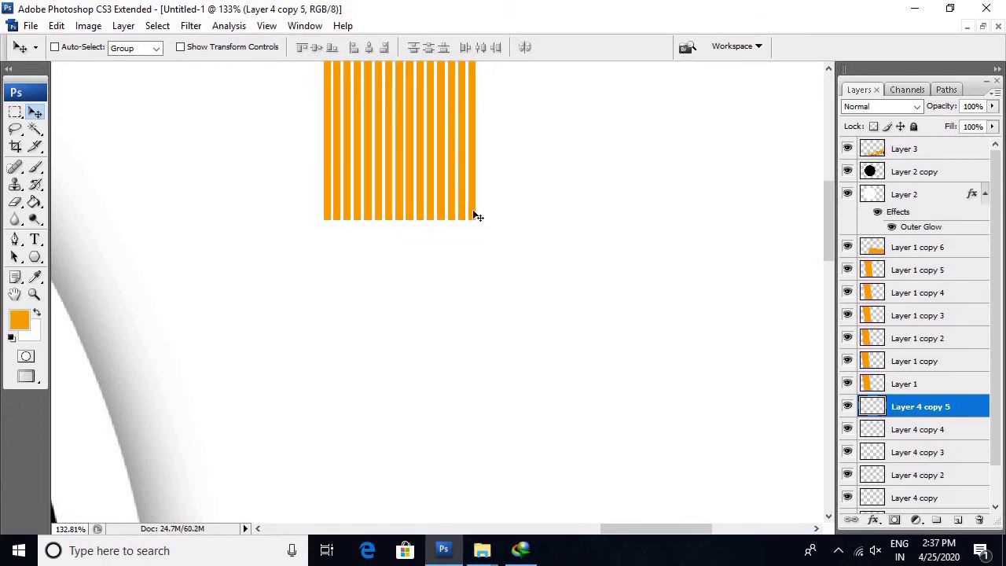
key("Delete")
key("Delete")
key("Delete")
key("Delete")
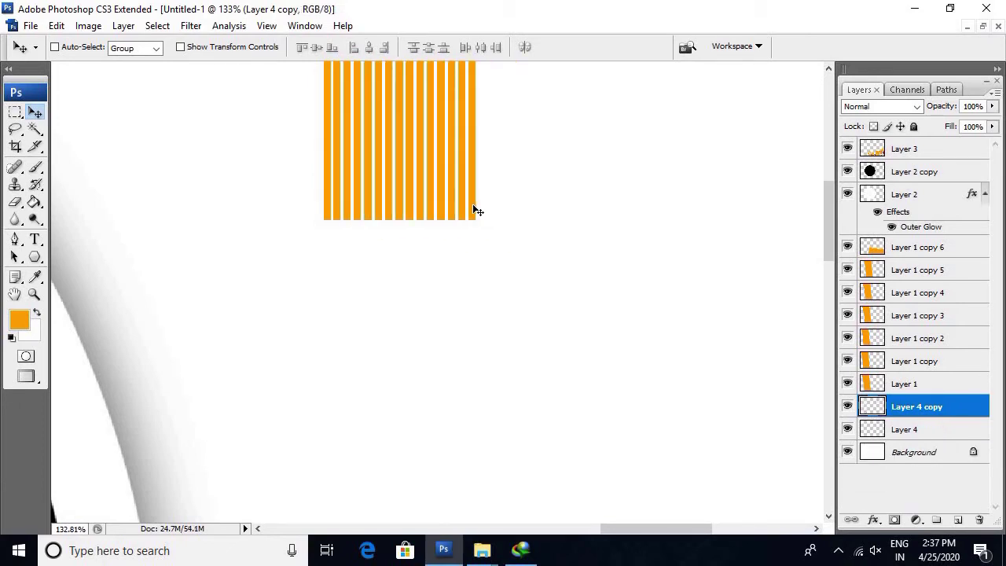
key("Delete")
key("ctrl+0")
Stretch the striped block to full canvas height and move it to the right edge.
left_click_drag(515, 240, 708, 220)
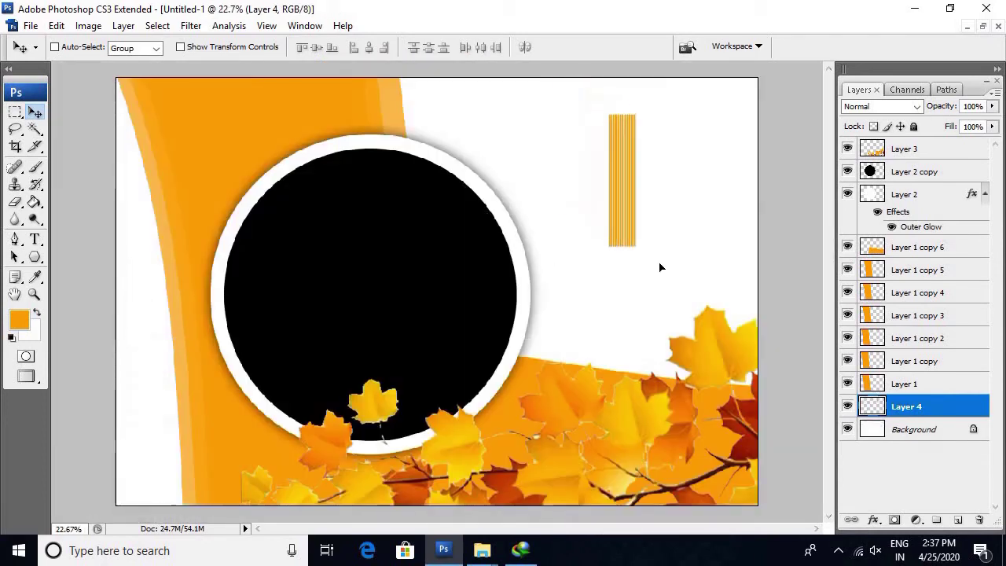
key("ctrl+z")
key("ctrl+t")
left_click_drag(575, 210, 575, 538)
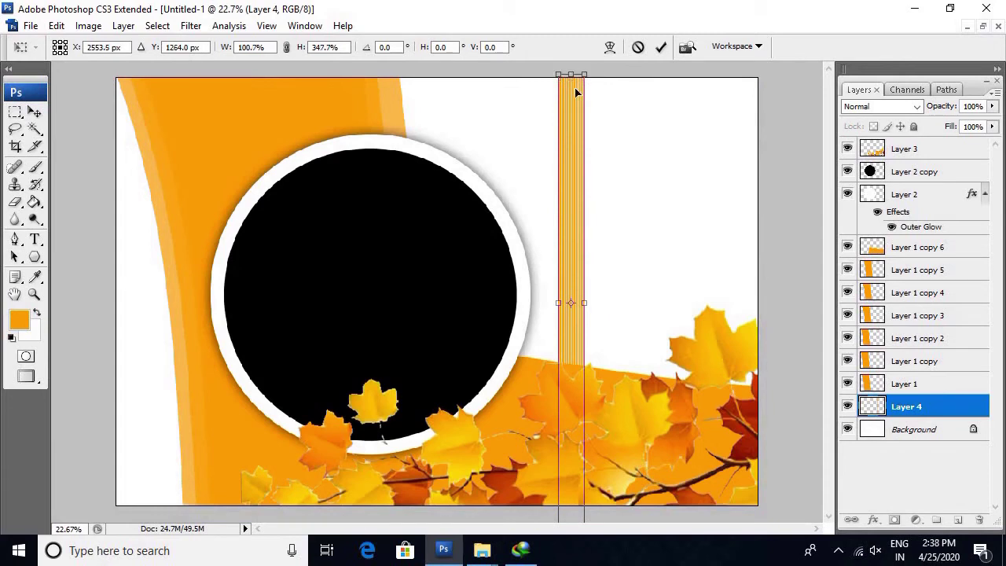
left_click_drag(574, 99, 739, 124)
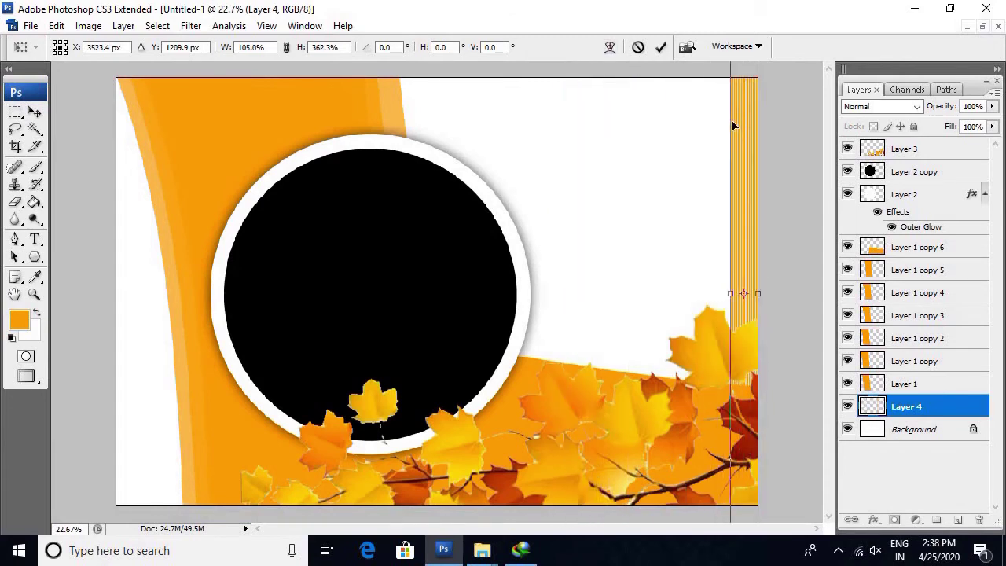
key("Return")
Nudge the striped strip flush against the right edge and zoom in to check it.
key("shift+Right")
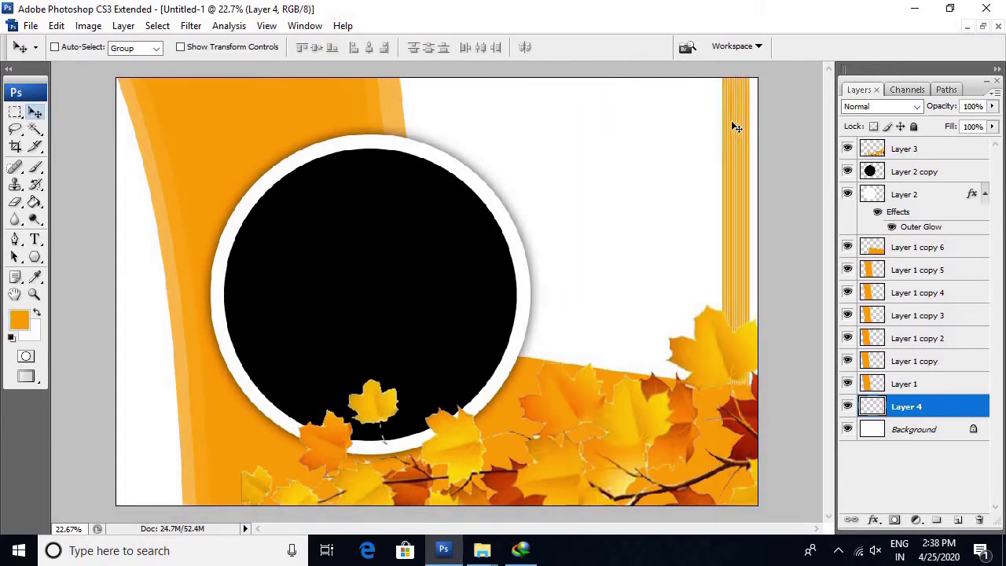
key("shift+Right")
key("shift+Right")
key("shift+Right")
key("Left")
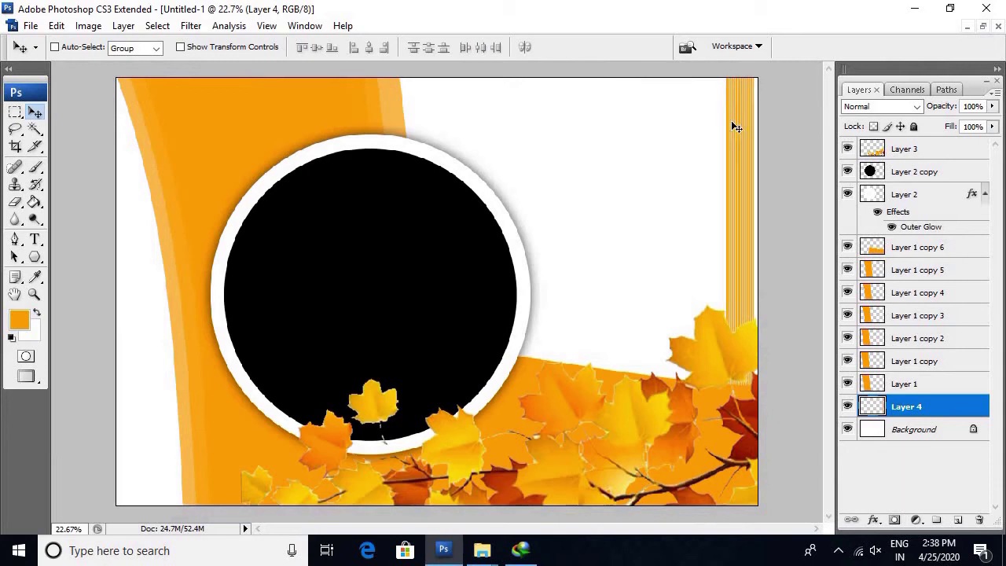
left_click(781, 334)
left_click(780, 334, "alt")
left_click_drag(642, 153, 777, 385)
key("ctrl+0")
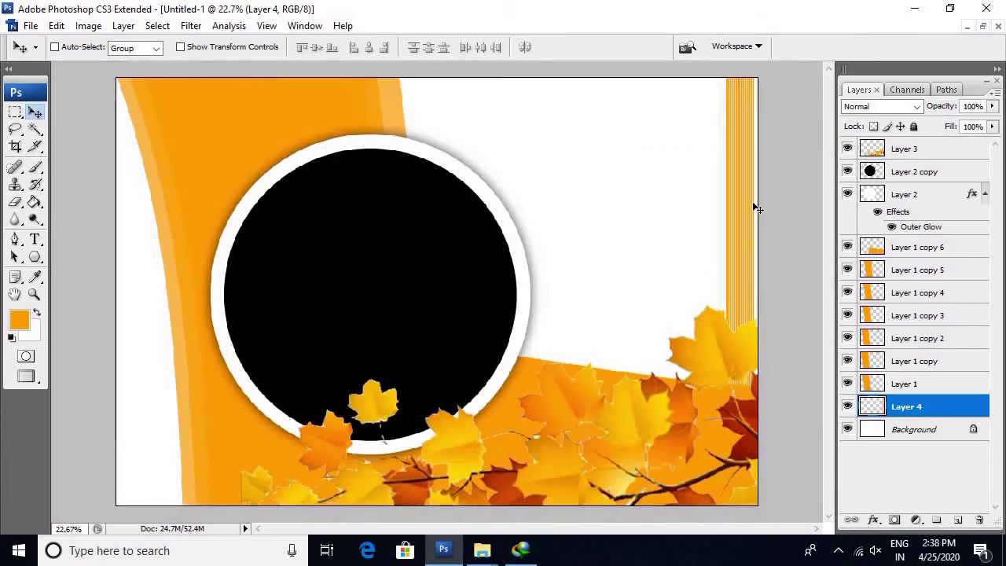
left_click_drag(700, 103, 781, 287)
key("ctrl+0")
Delete Layer 4 and its stripes via Layer > Delete > Layer.
key("alt+l")
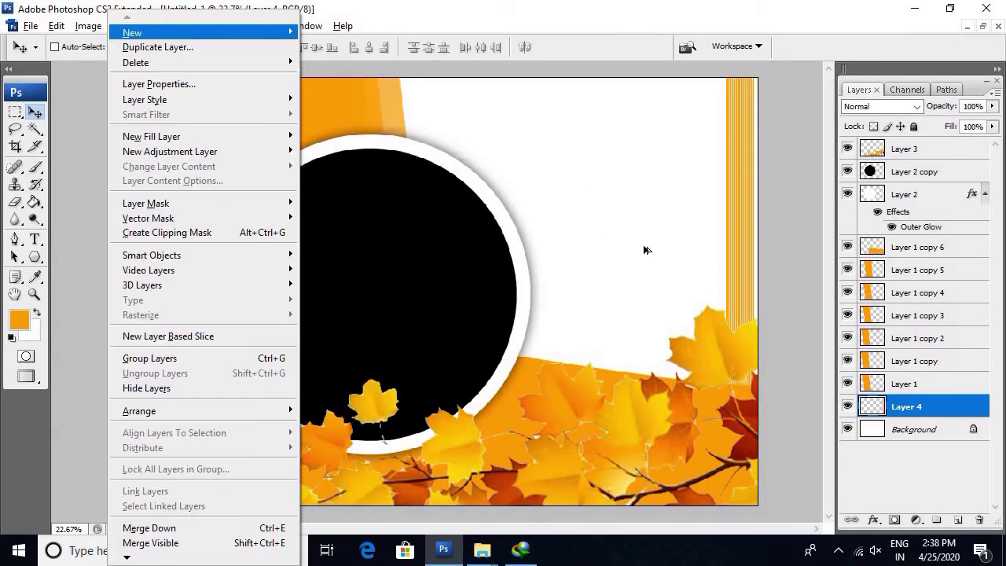
key("Escape")
key("alt+l")
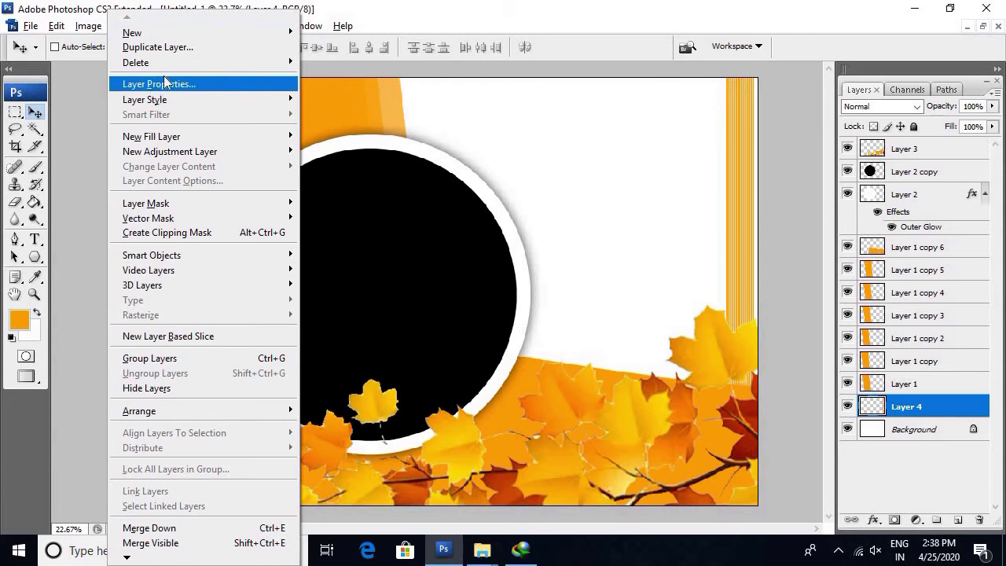
left_click(334, 64)
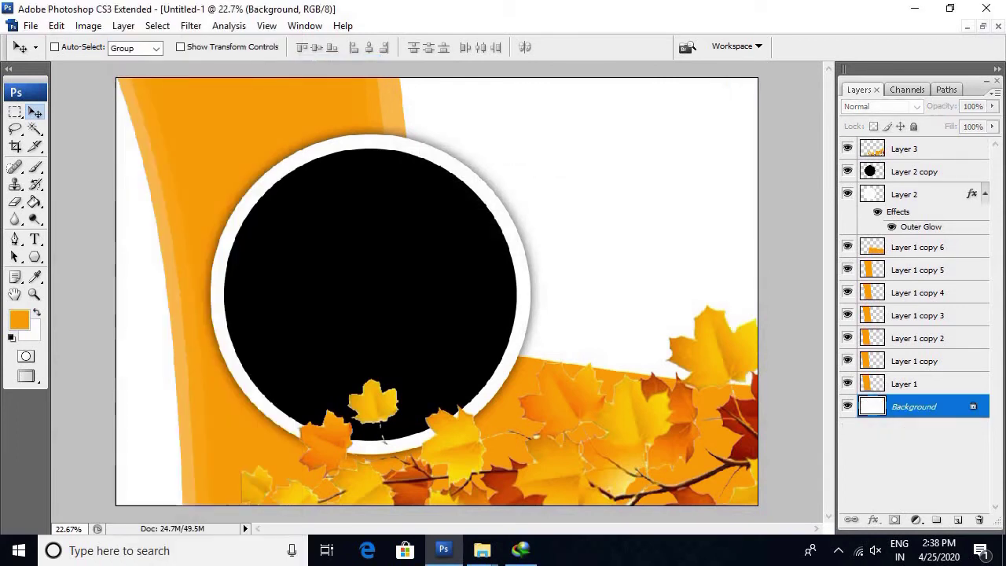
Try filling a tall right-edge strip with yellow, then undo the fill.
key("m")
left_click_drag(723, 76, 763, 511)
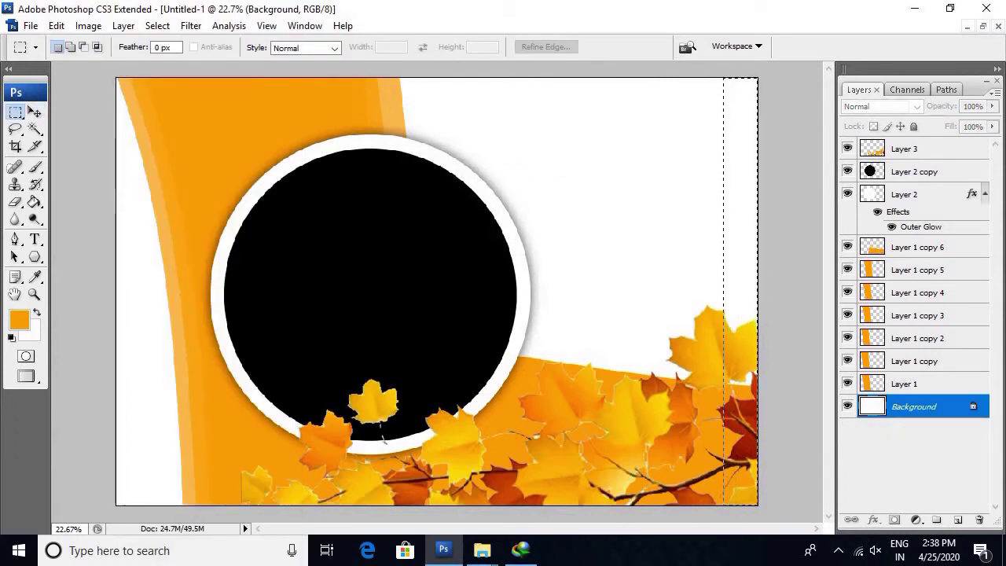
key("b")
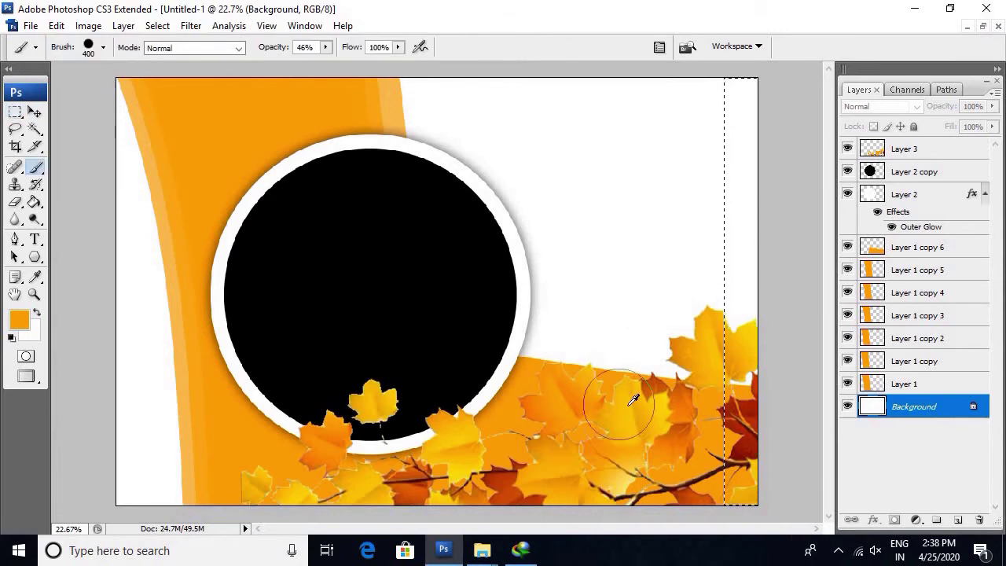
left_click(686, 326, "alt")
right_click(689, 238)
left_click(720, 243)
key("alt+BackSpace")
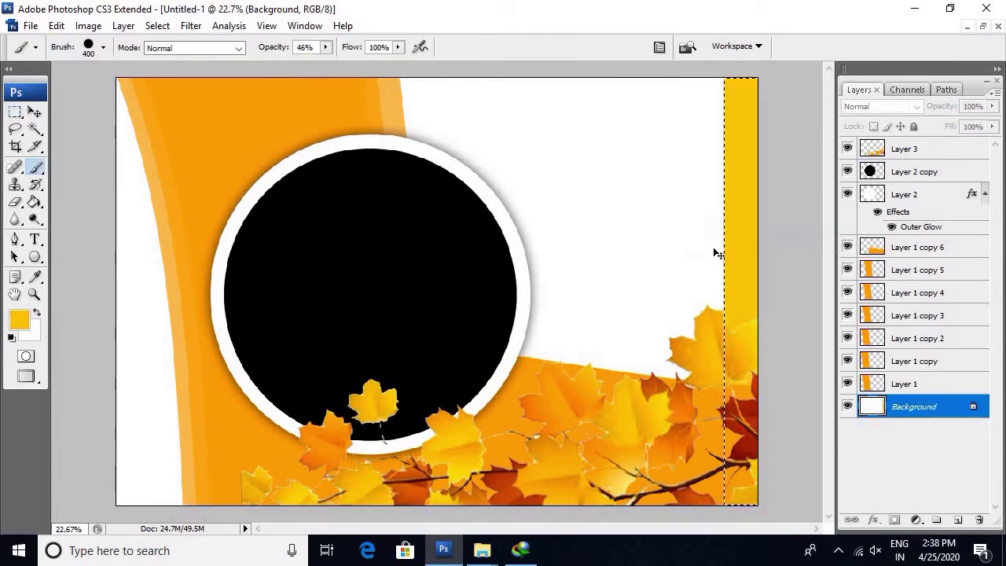
key("ctrl+z")
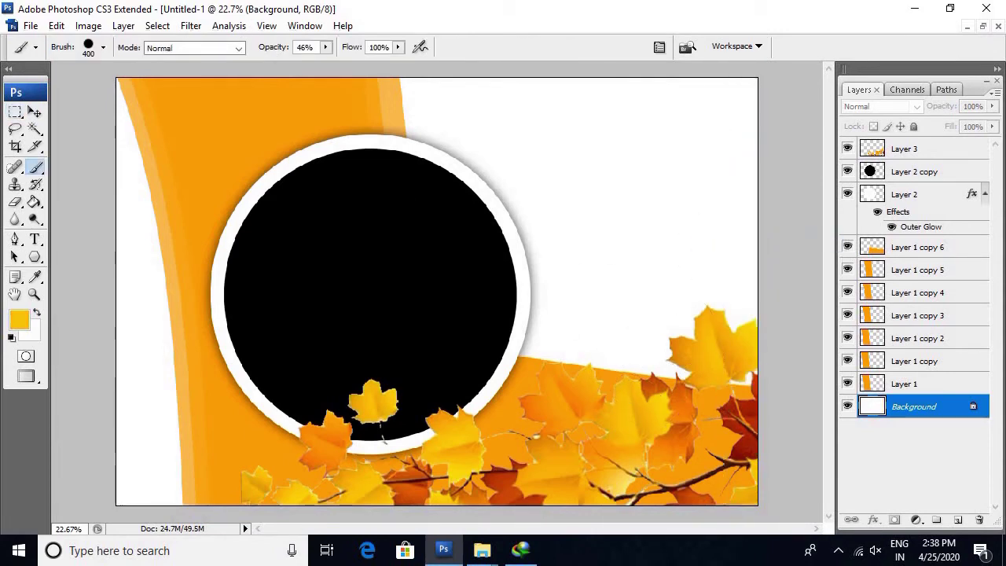
Select a wider right-edge strip and adjust its position and width with Free Transform.
key("m")
left_click_drag(703, 77, 766, 515)
key("ctrl+t")
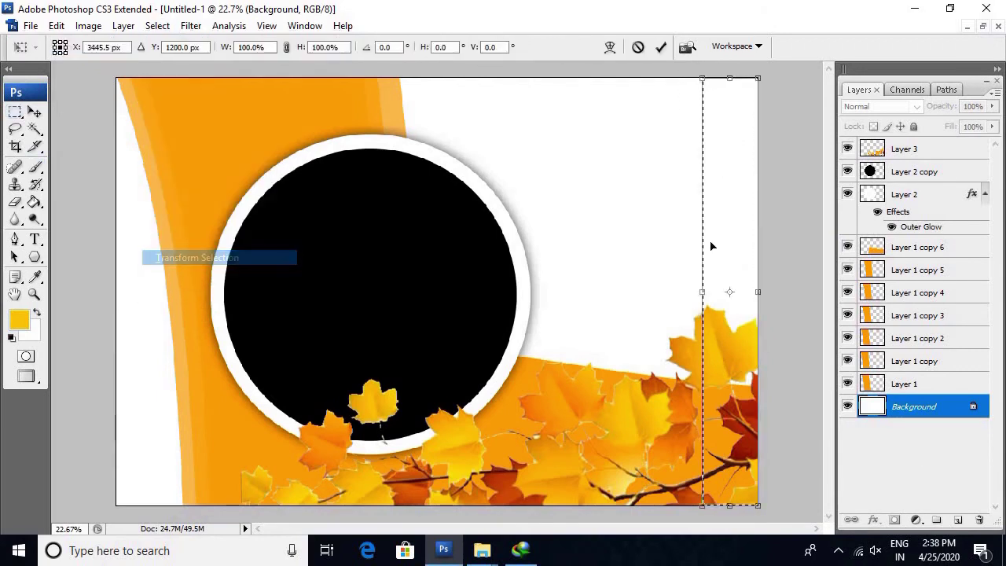
left_click_drag(714, 248, 710, 247)
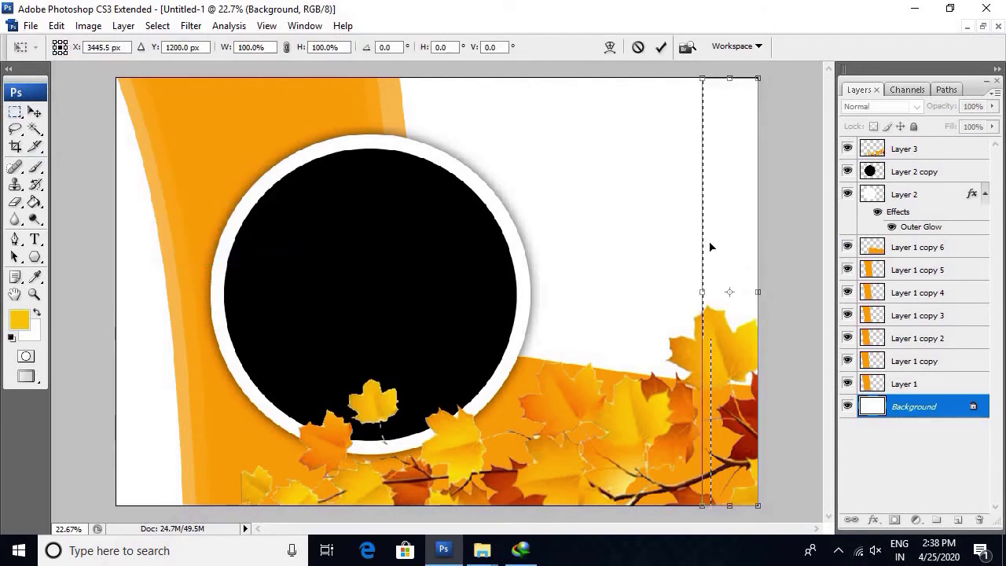
left_click_drag(706, 292, 711, 293)
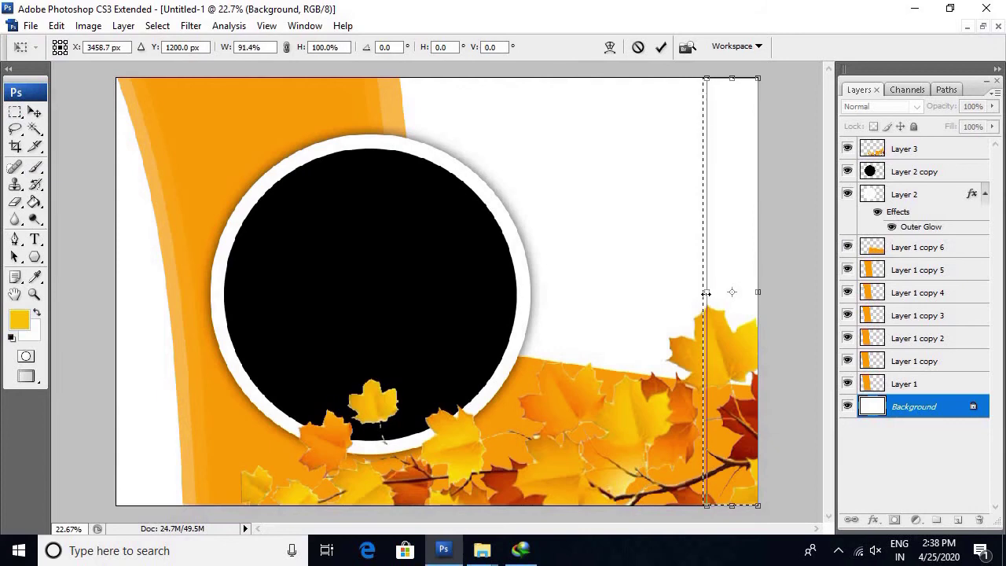
key("Return")
Fill the strip with yellow on new Layer 4 and shift the band slightly left.
key("ctrl+j")
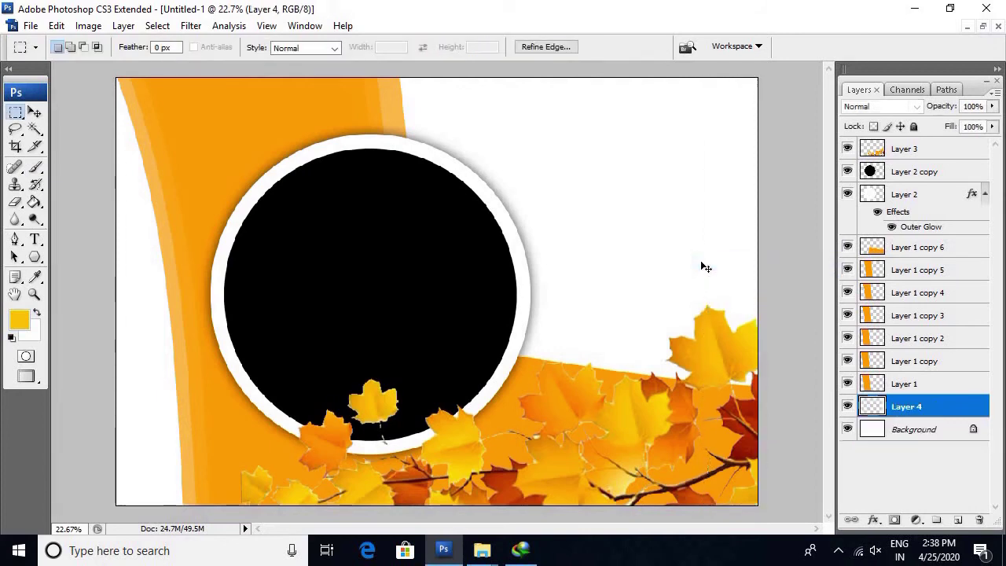
key("alt+s")
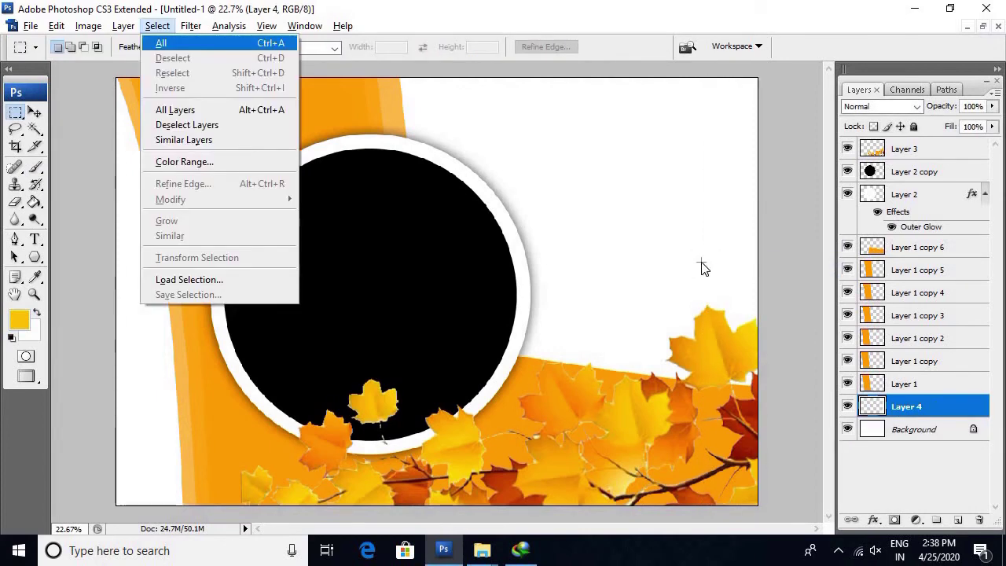
key("o")
key("Return")
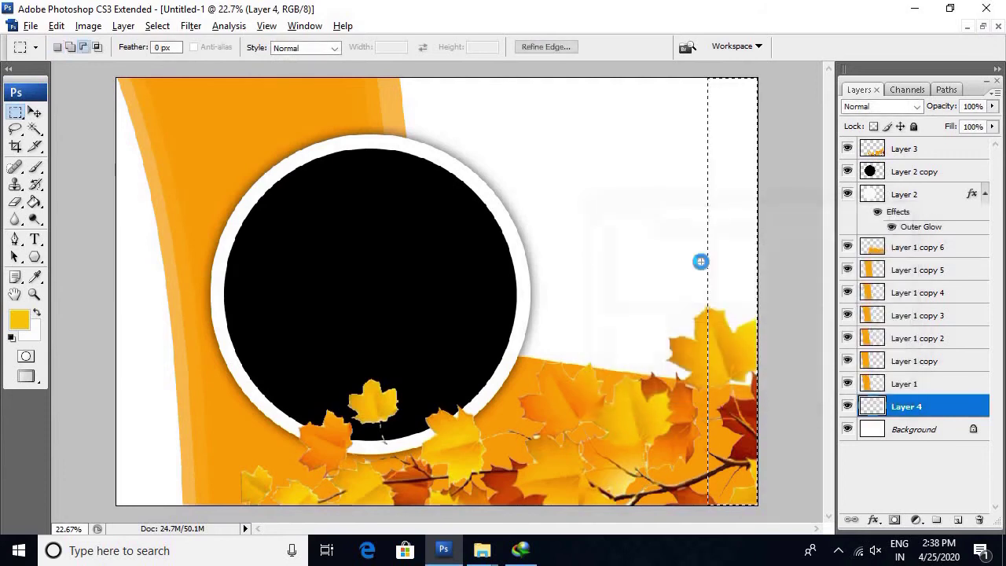
key("alt+BackSpace")
key("ctrl+d")
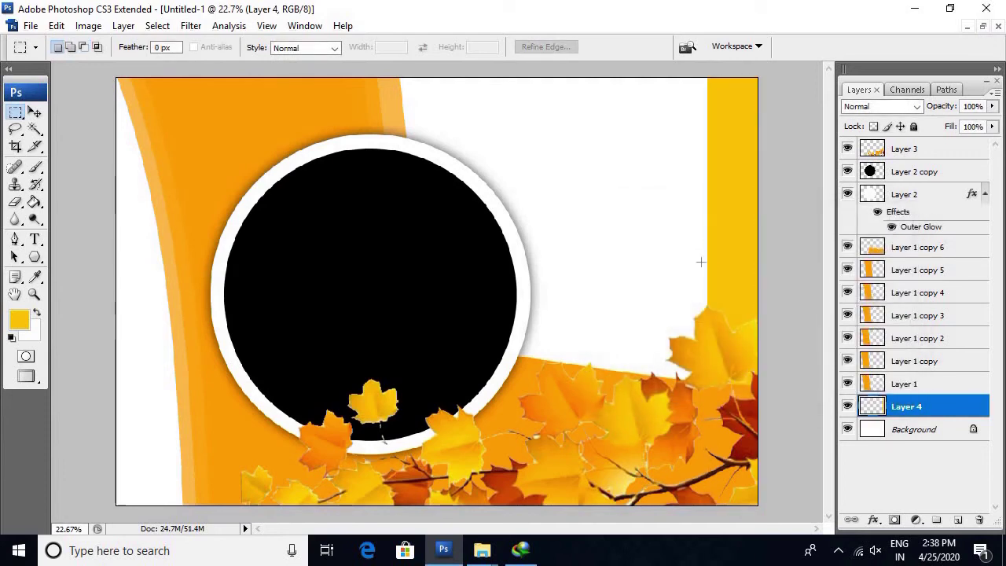
key("v")
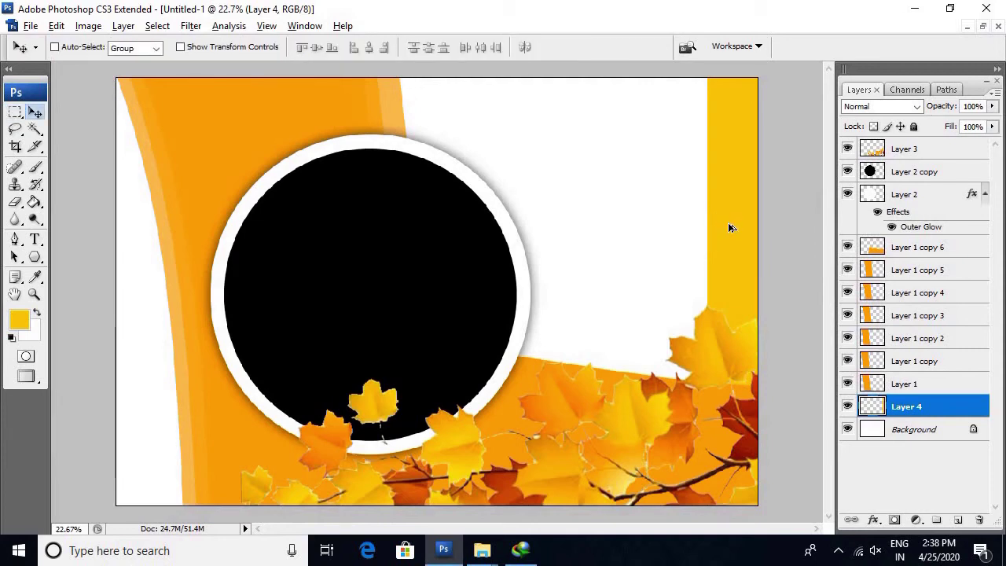
left_click_drag(723, 228, 725, 228)
Duplicate the yellow band beneath itself and darken the copy to Lightness -25.
key("ctrl+j")
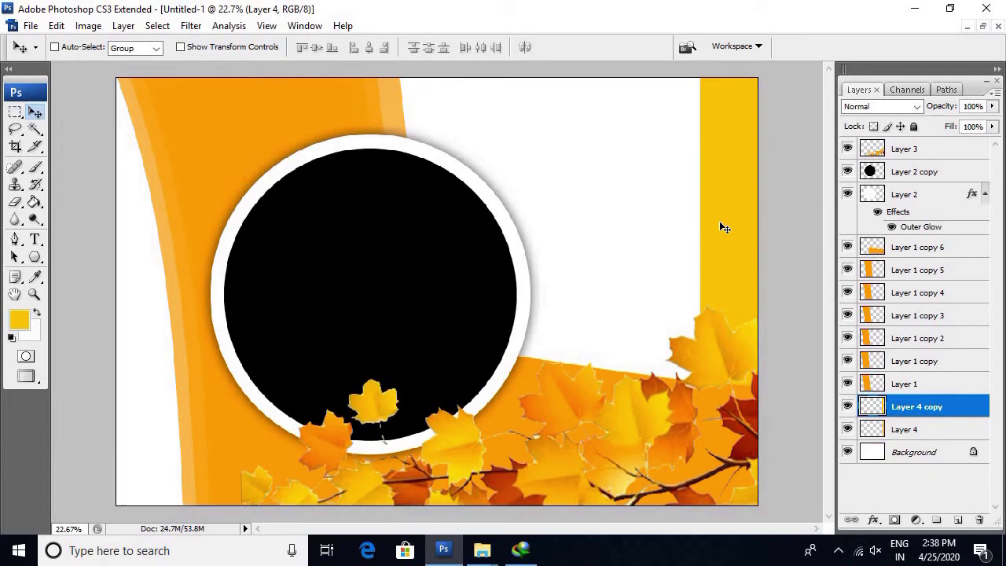
key("ctrl+bracketleft")
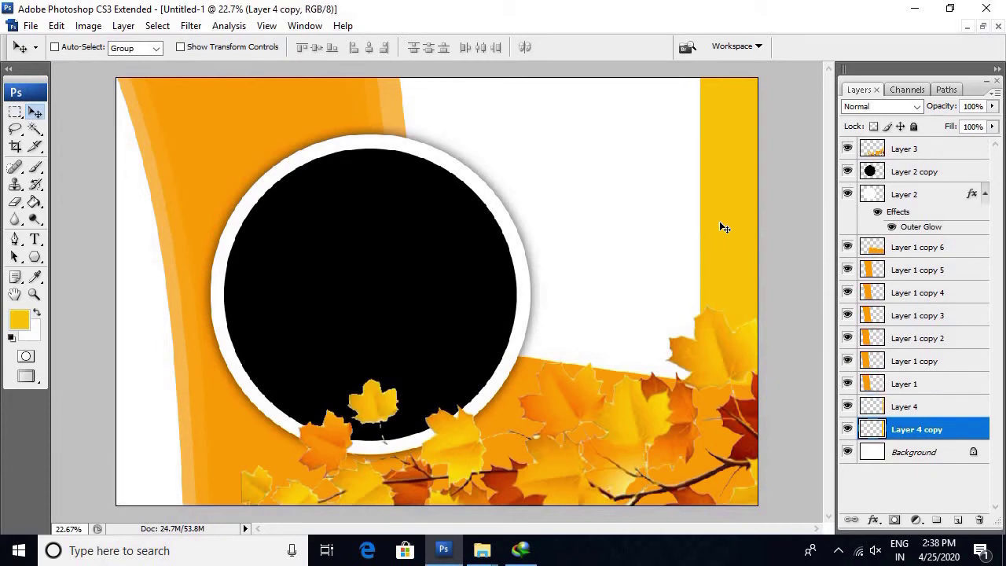
key("ctrl+u")
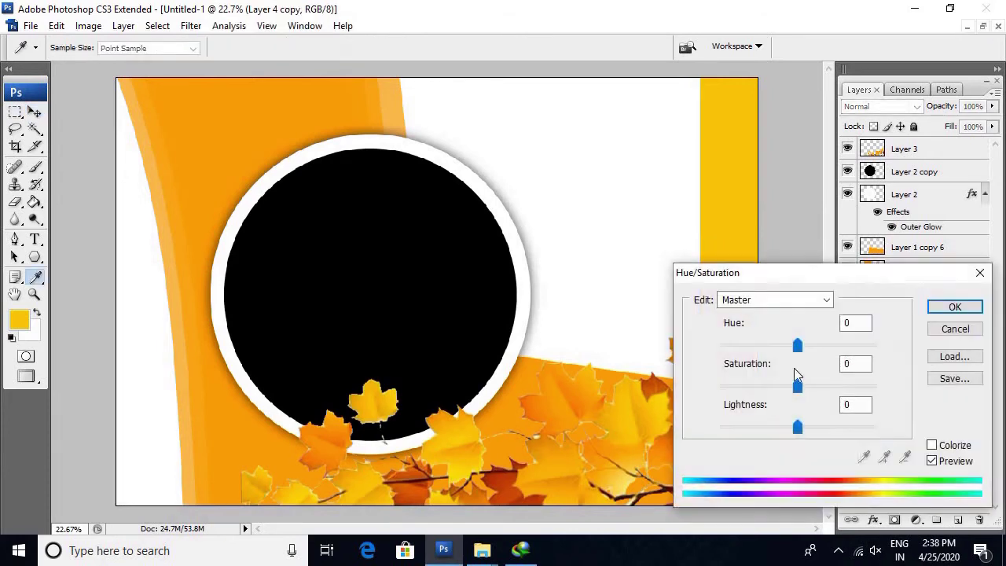
left_click_drag(835, 272, 361, 141)
left_click_drag(314, 293, 303, 297)
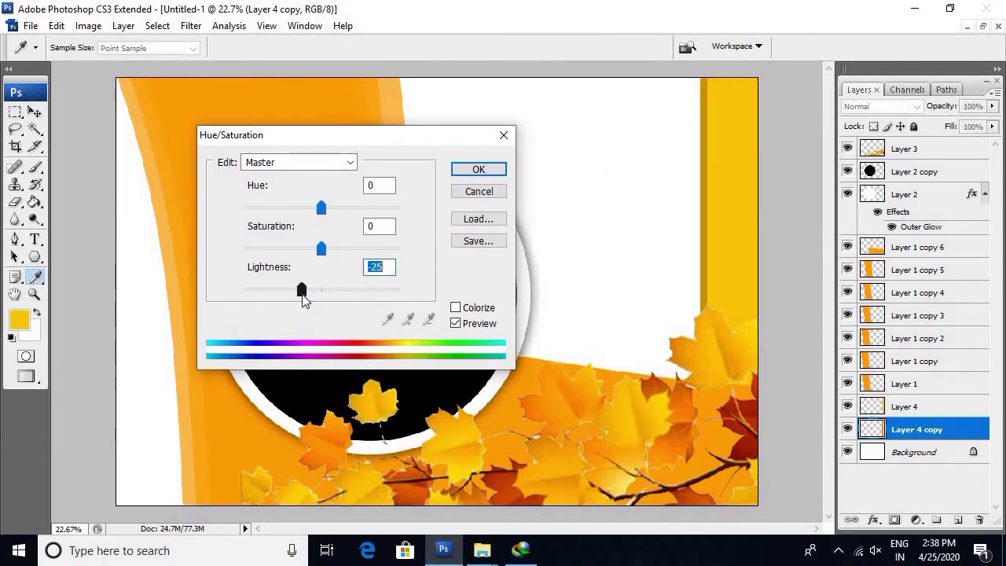
key("Return")
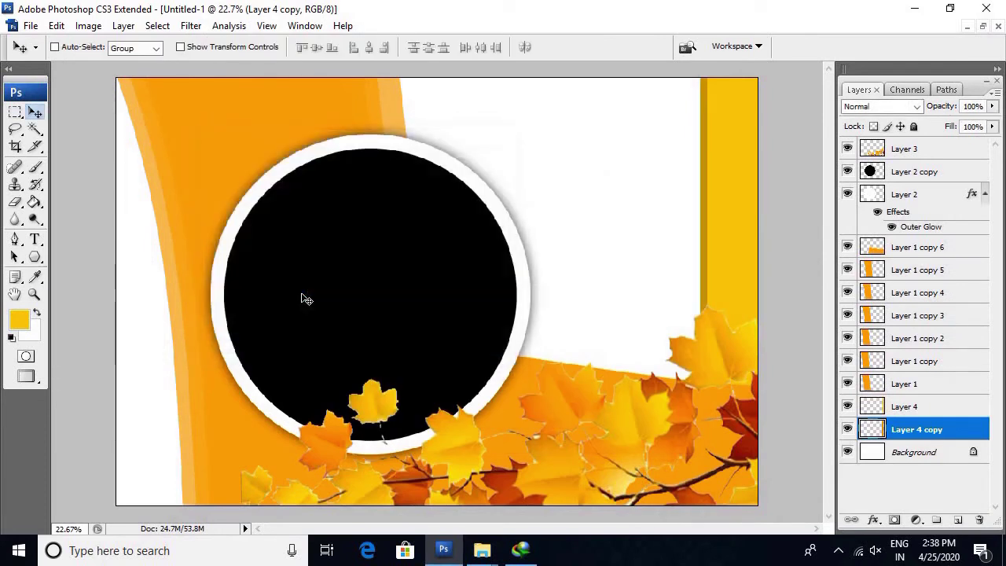
left_click_drag(801, 277, 598, 110)
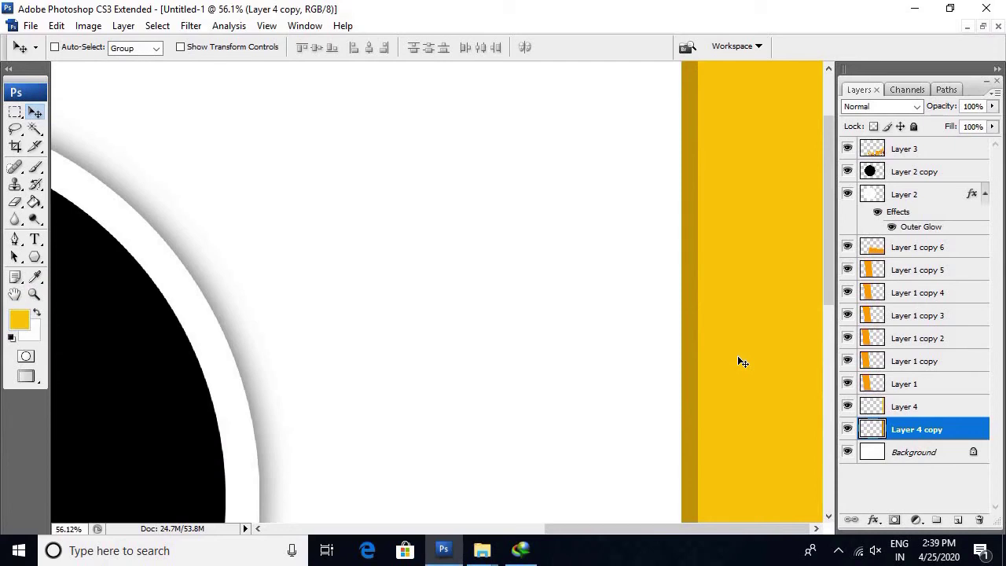
key("ctrl+0")
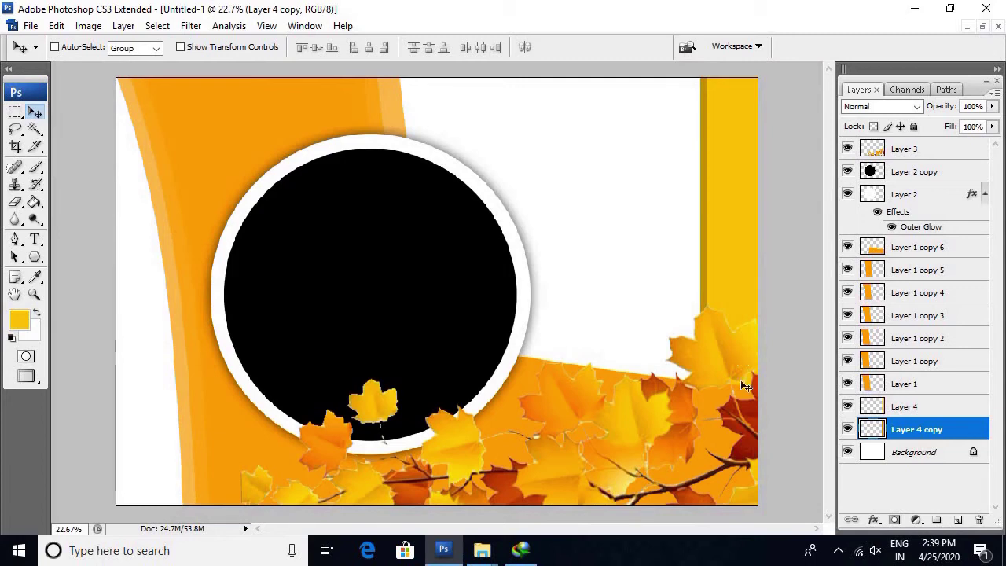
Rotate the maple leaves on Layer 3 slightly.
right_click(465, 468)
left_click(472, 460)
key("ctrl+t")
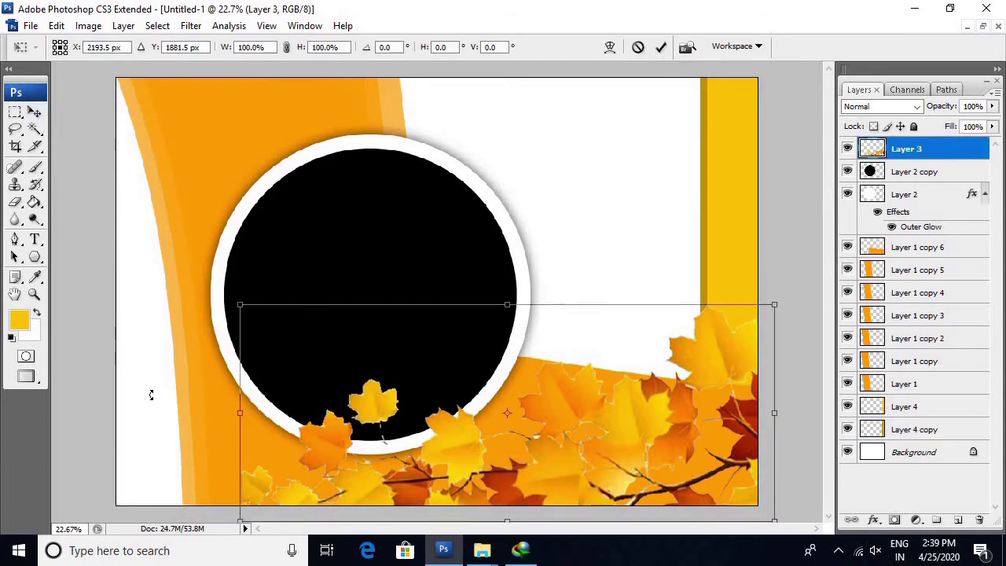
left_click_drag(152, 396, 158, 389)
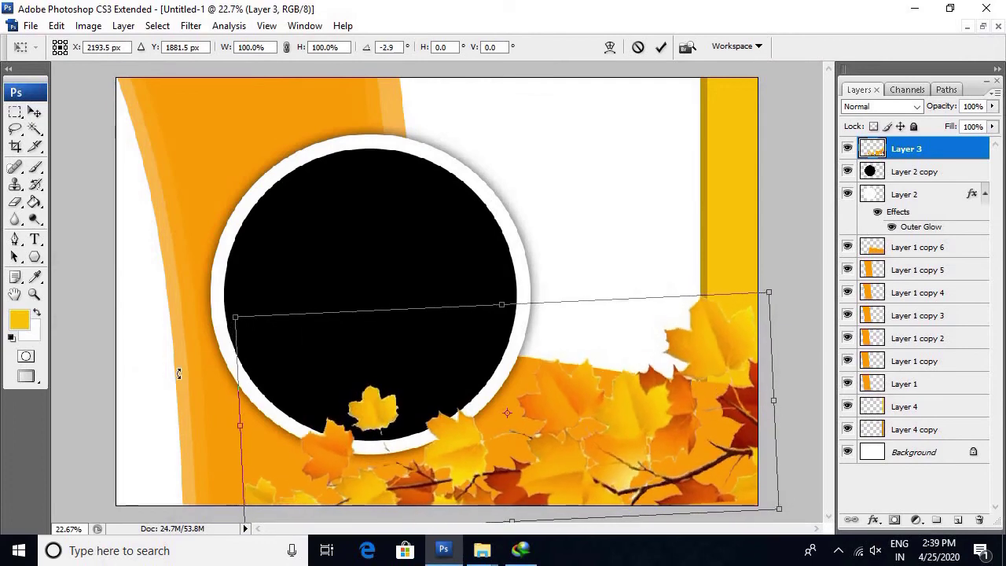
key("Return")
Drag the couple photo from Explorer into Photoshop and select all of it.
left_click(482, 550)
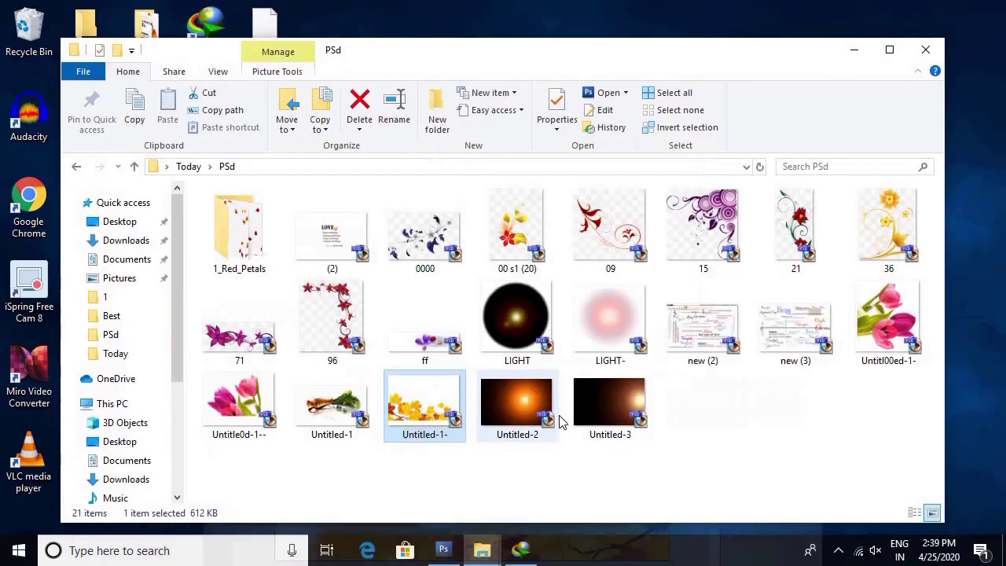
left_click(712, 431)
key("BackSpace")
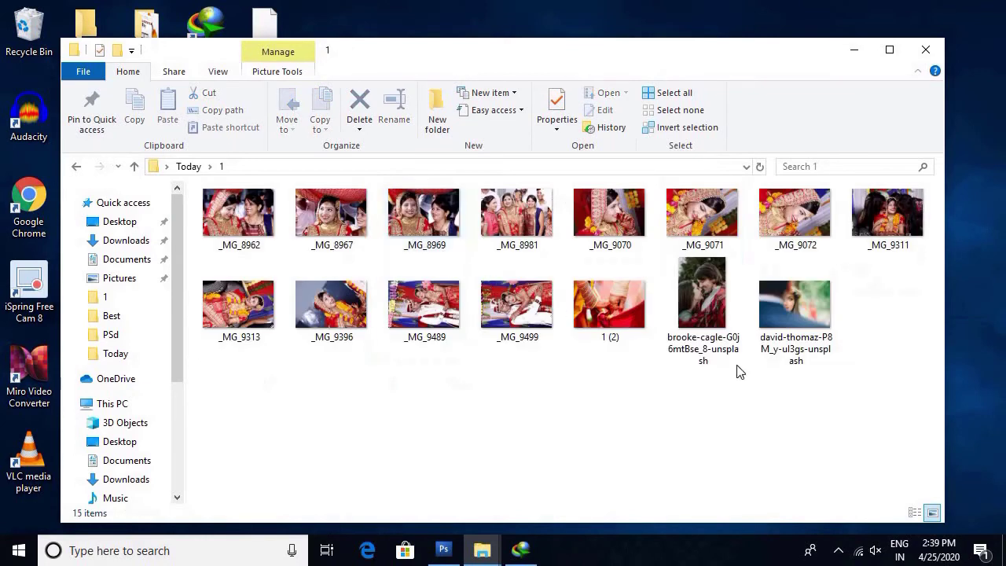
left_click_drag(739, 353, 626, 364)
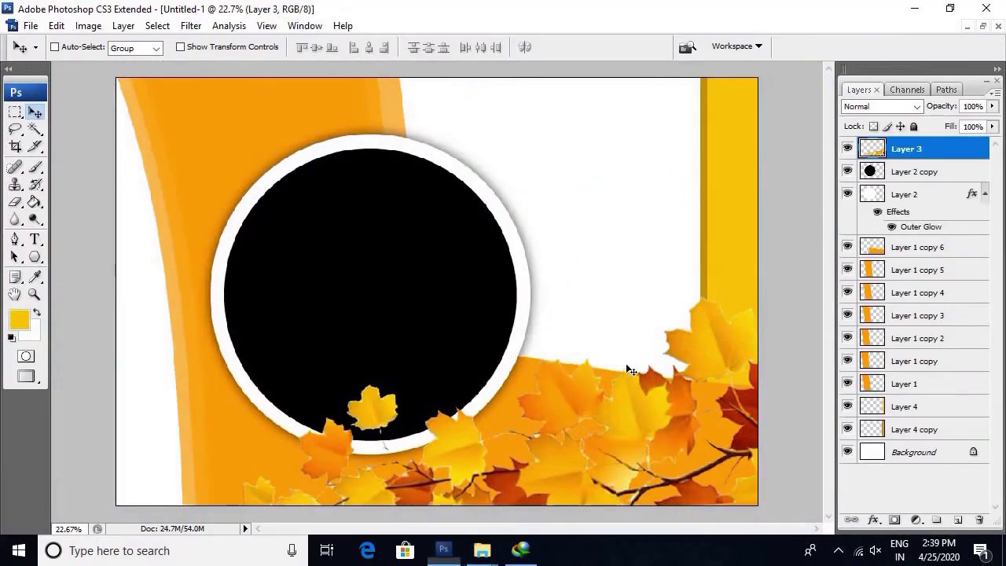
key("ctrl+a")
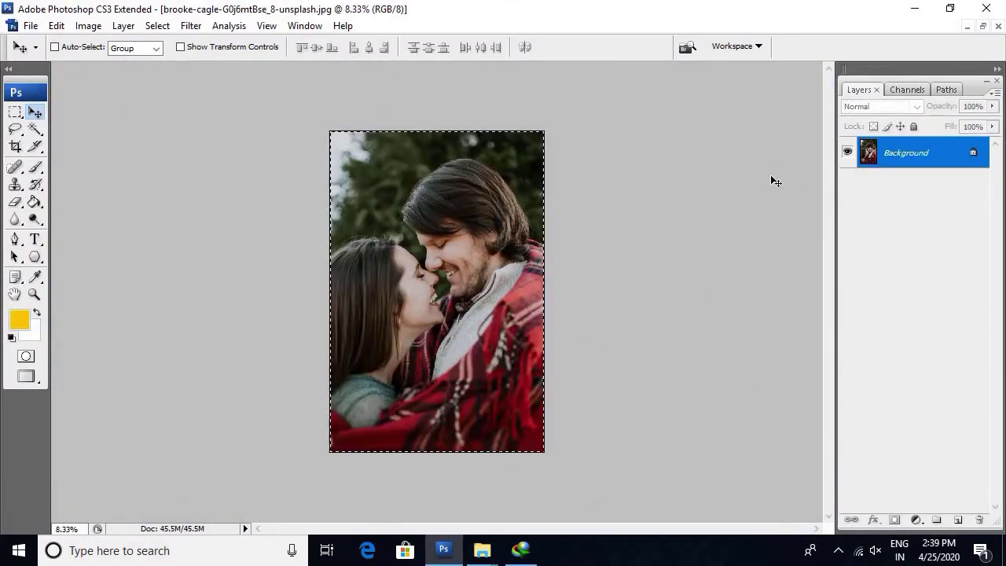
Cut the couple photo, close it unsaved, and Magic Wand the black circle on Layer 2 copy.
key("Delete")
key("ctrl+w")
key("Return")
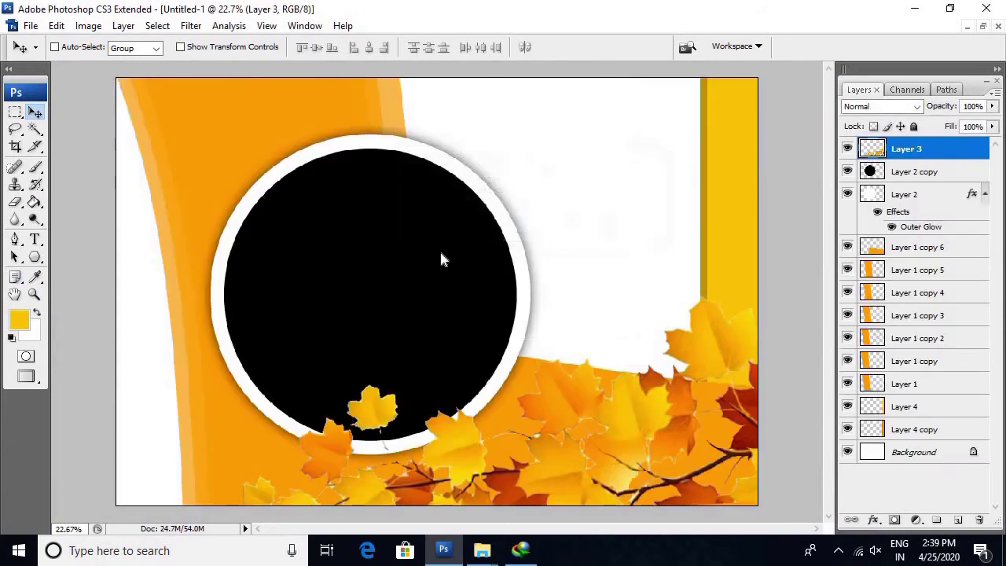
right_click(440, 250)
left_click(462, 260)
key("w")
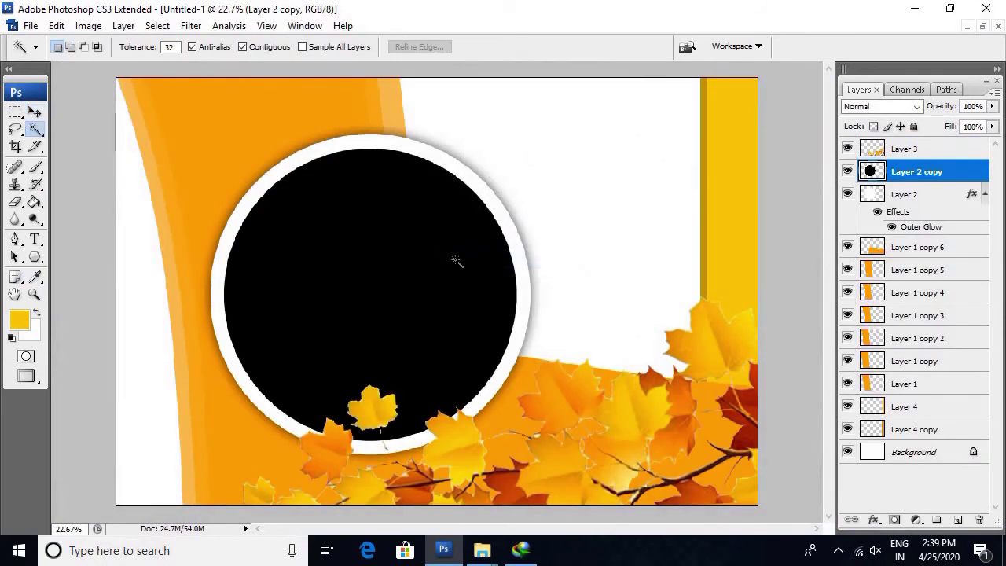
left_click(457, 261)
Paste the photo into the circle, scaled to about 63% and rotated roughly -15°.
key("ctrl+shift+v")
key("ctrl+t")
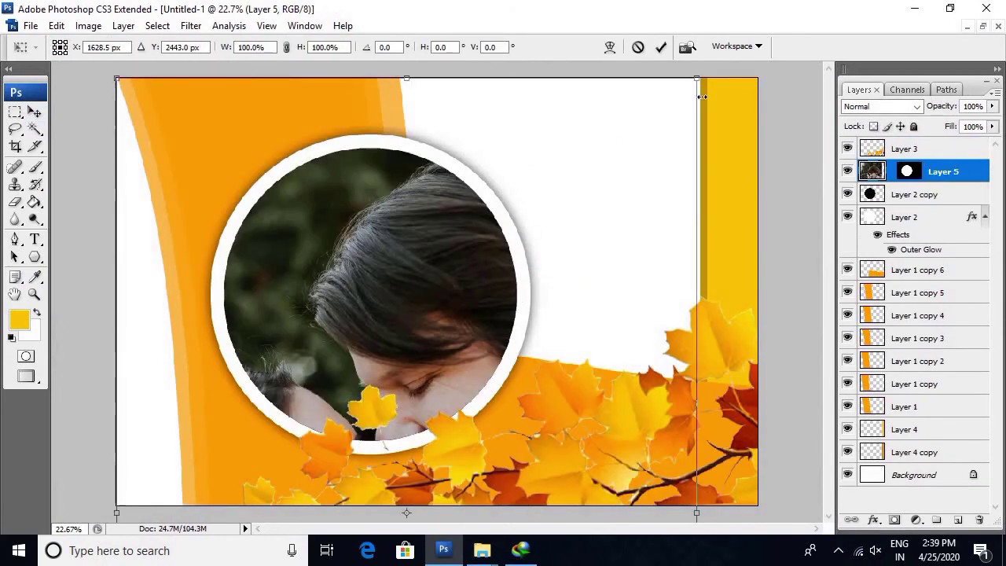
left_click_drag(702, 96, 589, 331)
left_click_drag(491, 414, 450, 224)
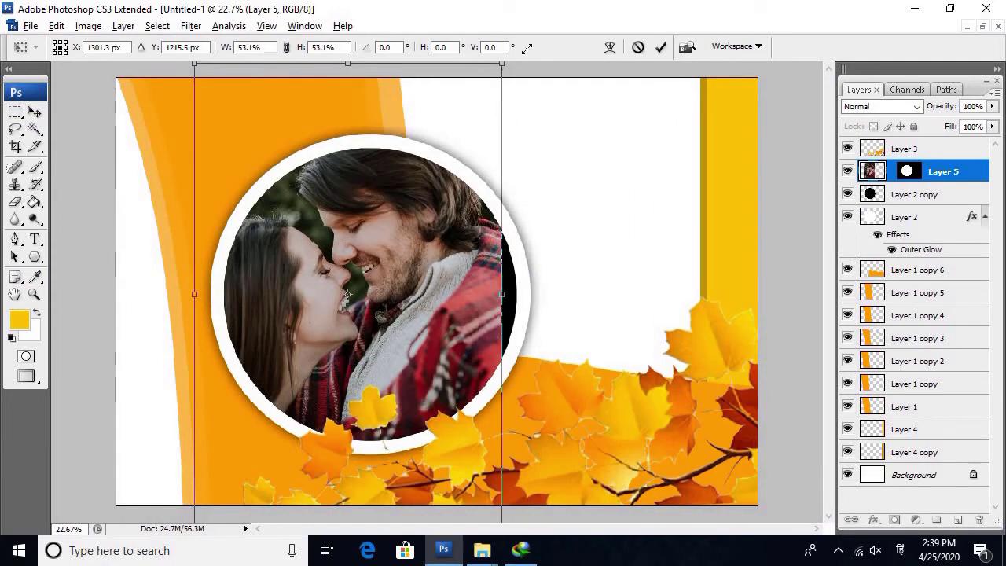
mouse_move(503, 66)
left_mouse_down()
mouse_move(584, 68)
mouse_move(477, 218)
left_mouse_up()
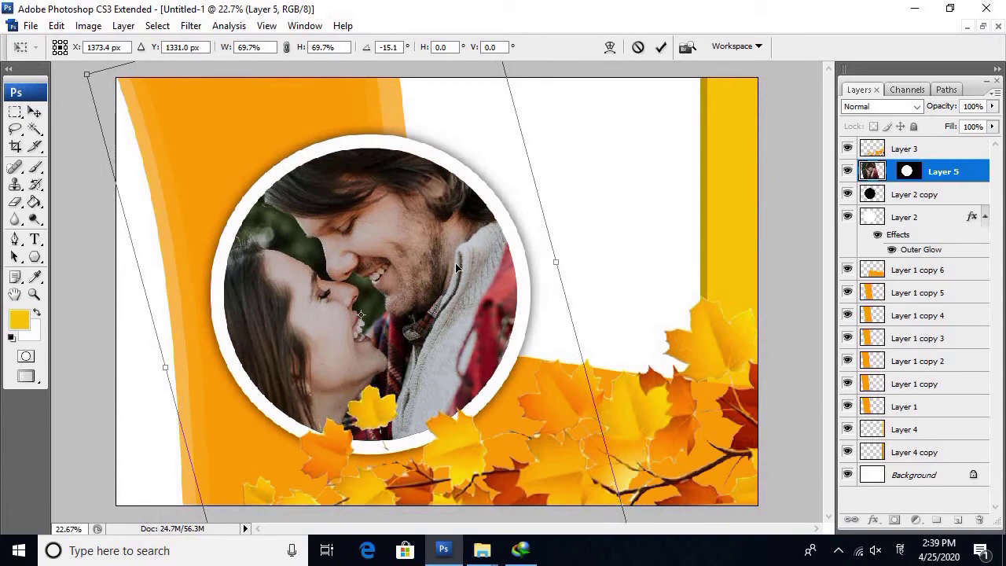
scroll(457, 268, "down", 3)
left_click_drag(470, 115, 465, 122)
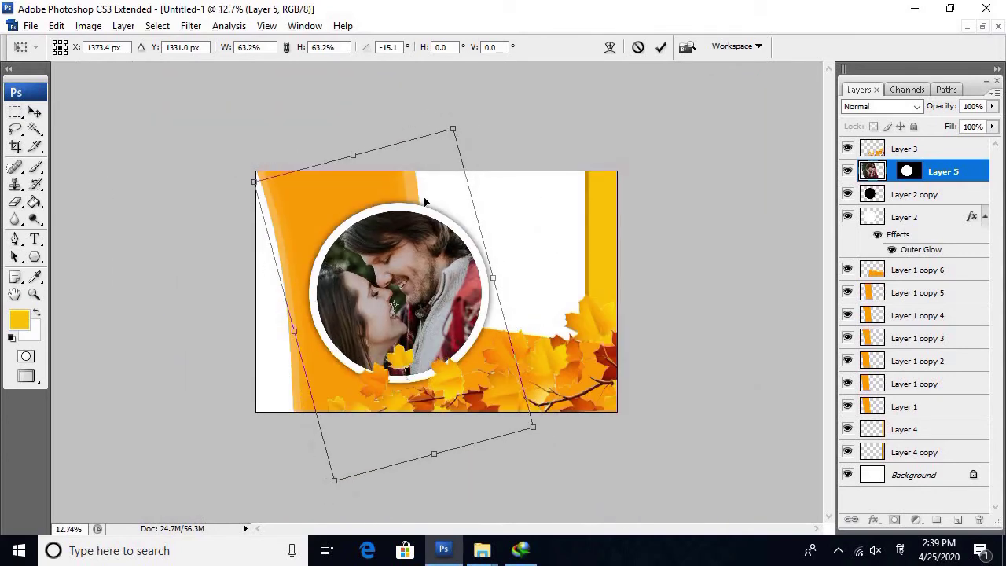
Commit the photo, switch input to English, and open new (2).psd without updating text layers.
key("v")
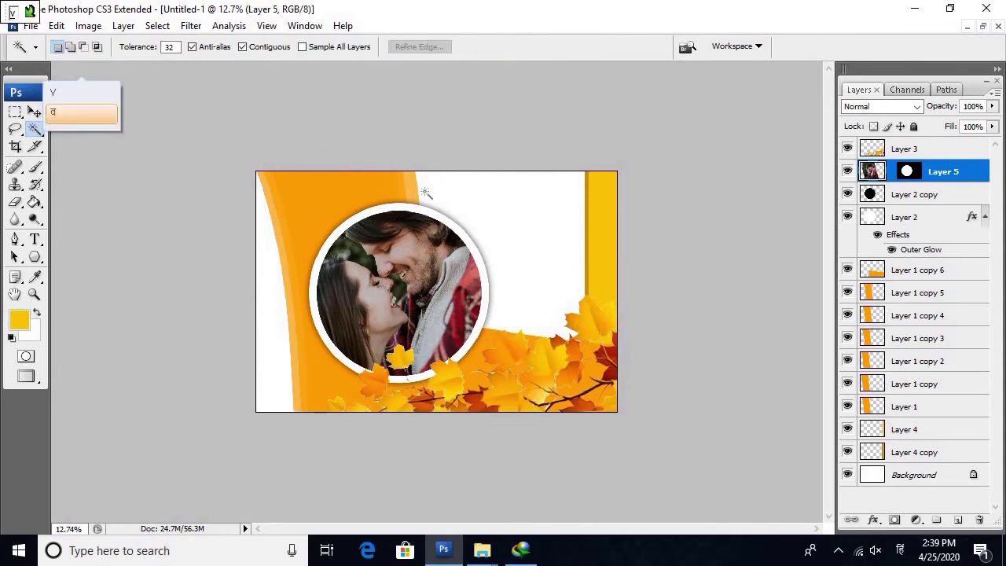
left_click(900, 550)
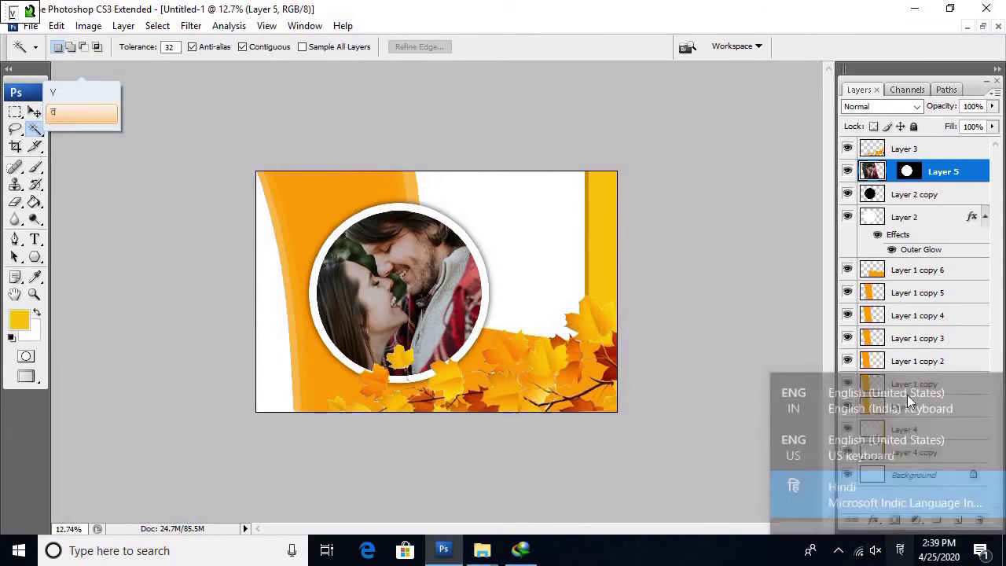
left_click(794, 364)
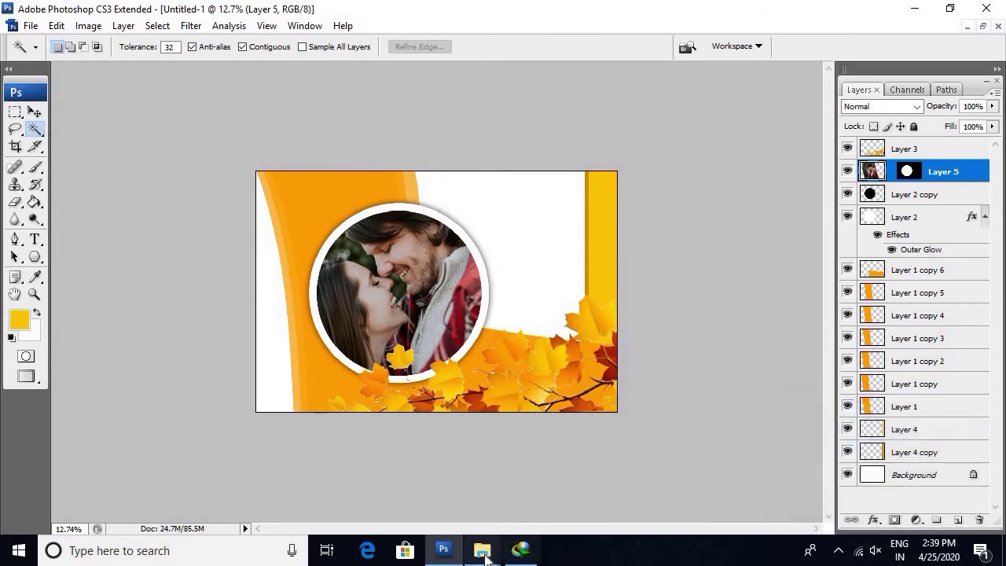
mouse_move(483, 551)
left_click(531, 489)
key("BackSpace")
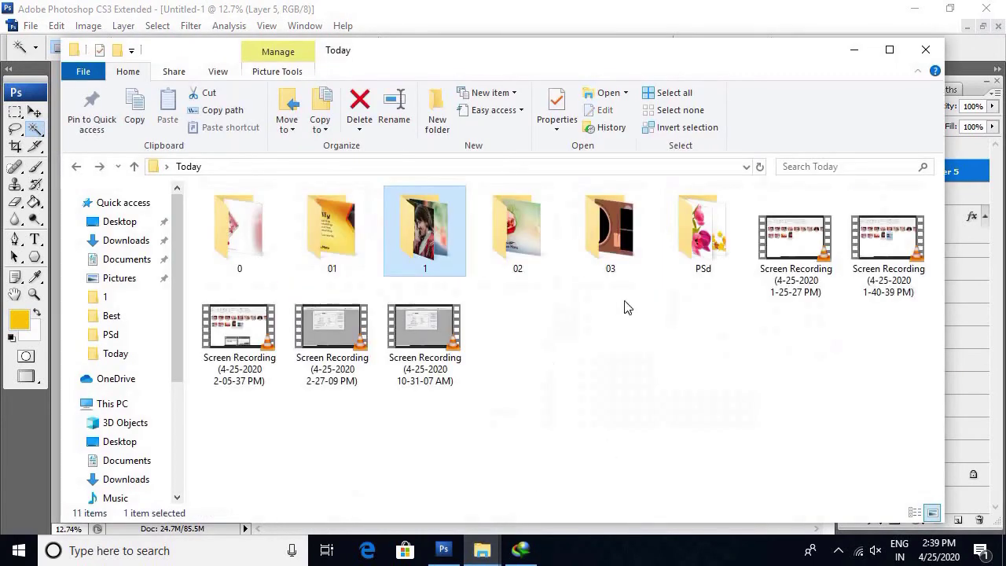
double_click(702, 228)
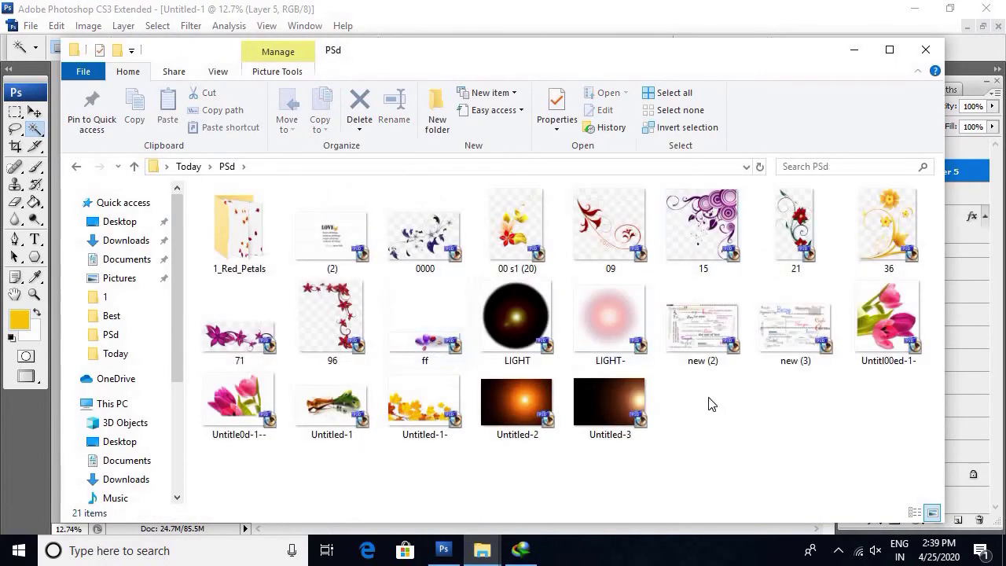
left_click(710, 350)
key("alt+Tab")
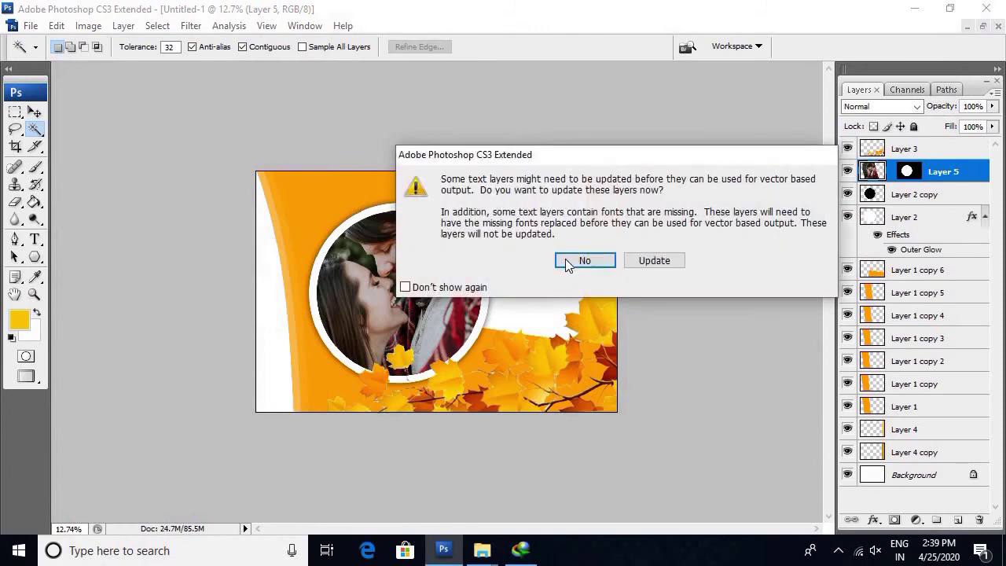
left_click(578, 261)
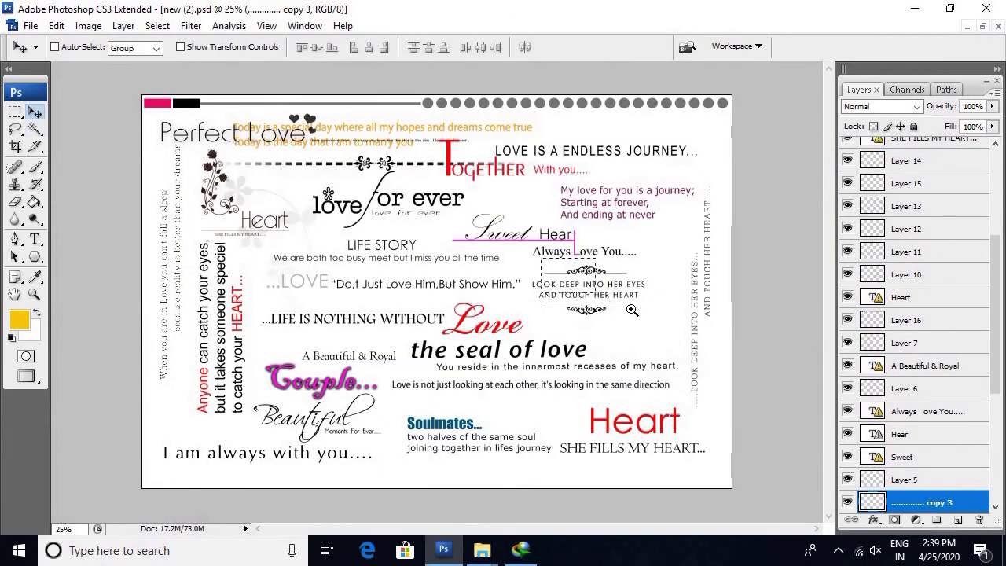
Drag the LOOK DEEP INTO HER EYES ornament layer from new (2) into the collage.
left_click_drag(542, 257, 635, 312)
right_click(559, 194)
left_click(574, 201)
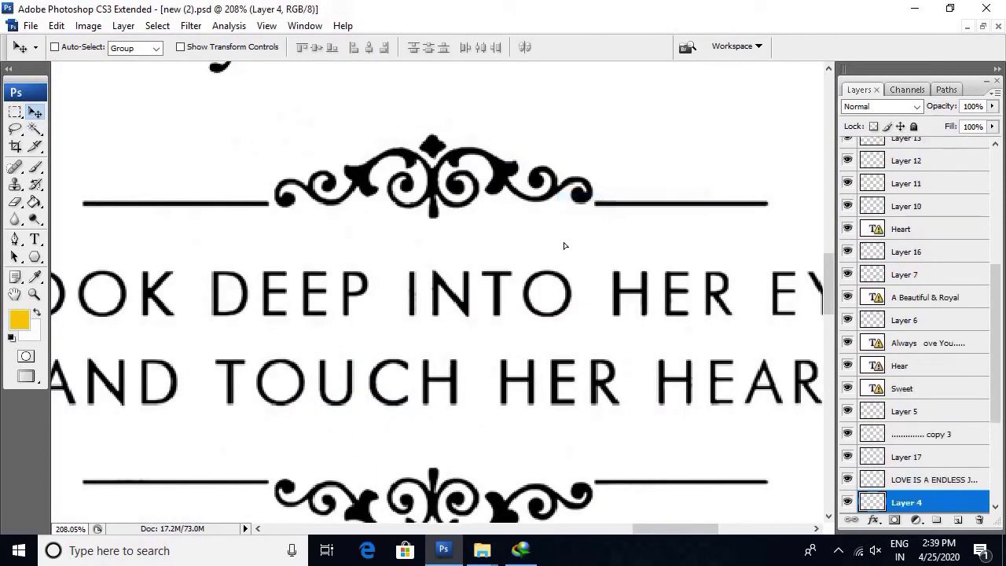
left_click(984, 26)
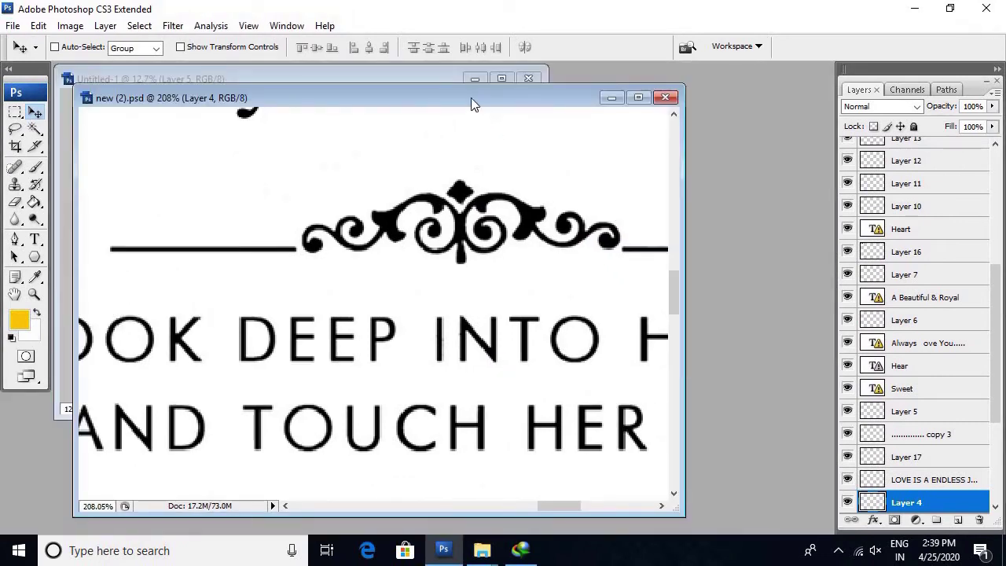
left_click_drag(471, 98, 631, 229)
left_click(437, 181)
mouse_move(442, 187)
left_mouse_down()
mouse_move(429, 173)
mouse_move(400, 185)
mouse_move(413, 203)
mouse_move(444, 184)
left_mouse_up()
Resize the ornament quote, nudge it up and left, and begin a text line above it.
key("ctrl+t")
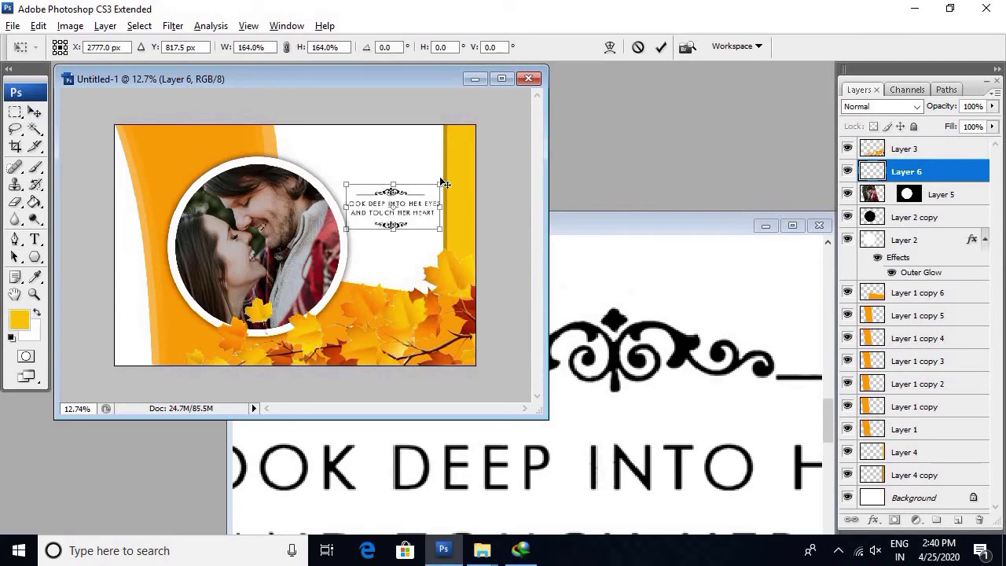
key("Return")
key("Up")
key("Left")
key("Up")
key("Left")
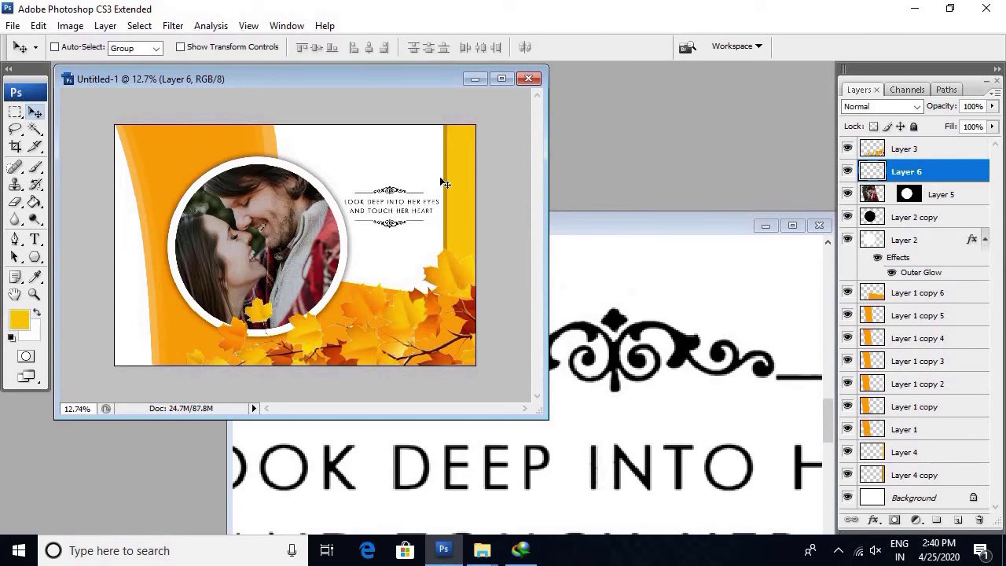
key("t")
left_click(325, 155)
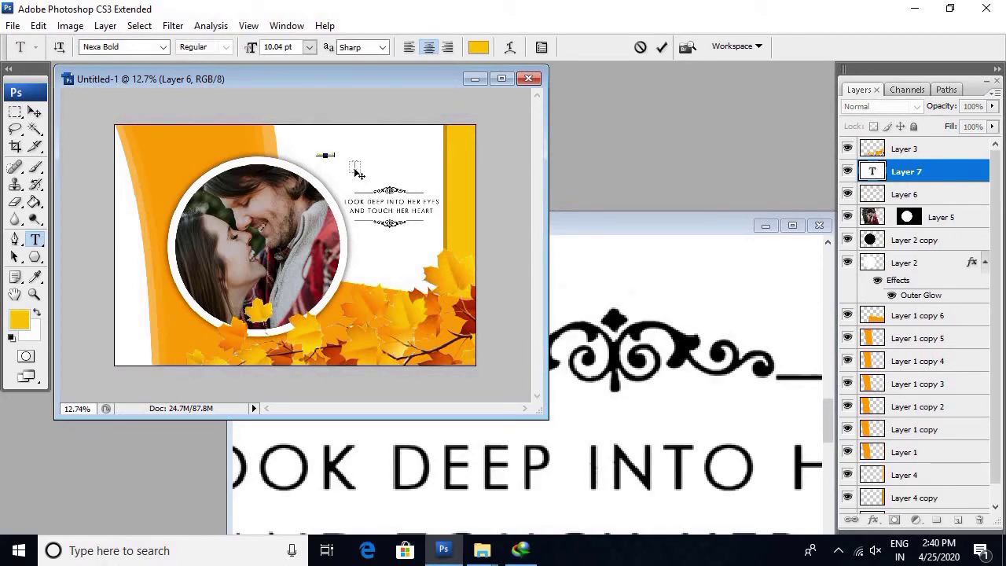
Commit the 'Tanu Weds Manu' title and enlarge it in two Free Transform passes.
key("ctrl+Return")
key("ctrl+t")
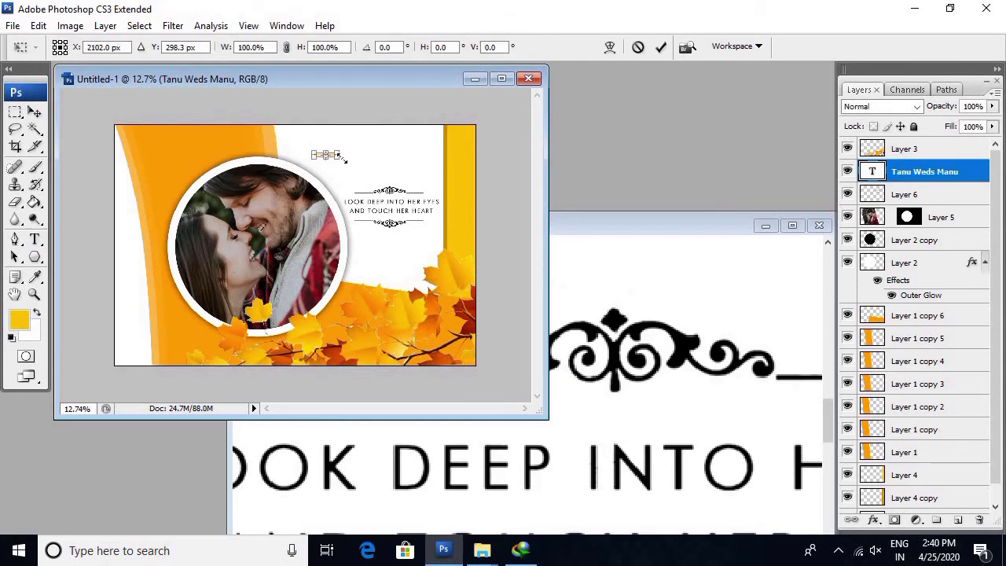
left_click_drag(343, 159, 393, 165)
key("Return")
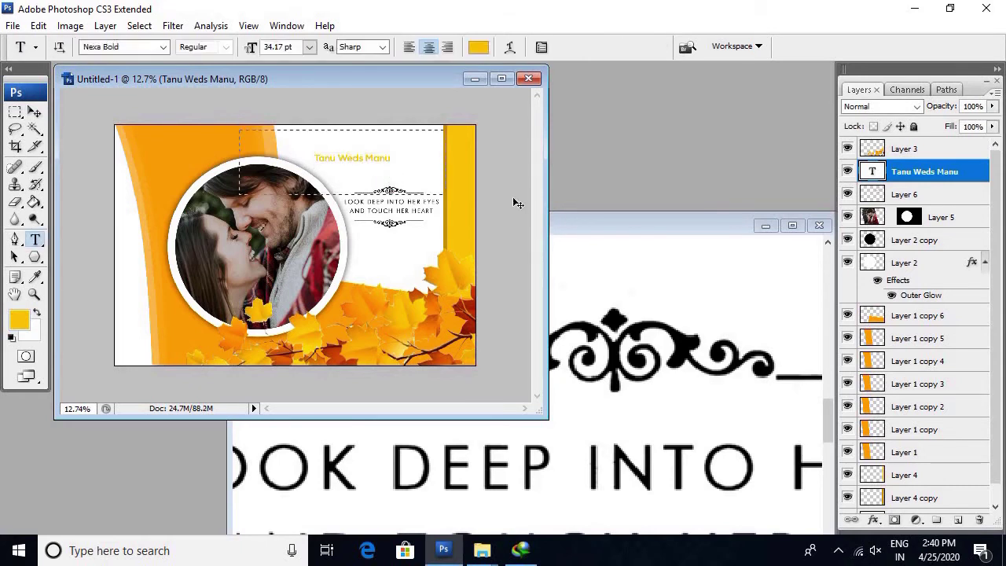
key("ctrl+plus")
key("ctrl+t")
left_click_drag(388, 140, 403, 133)
key("Return")
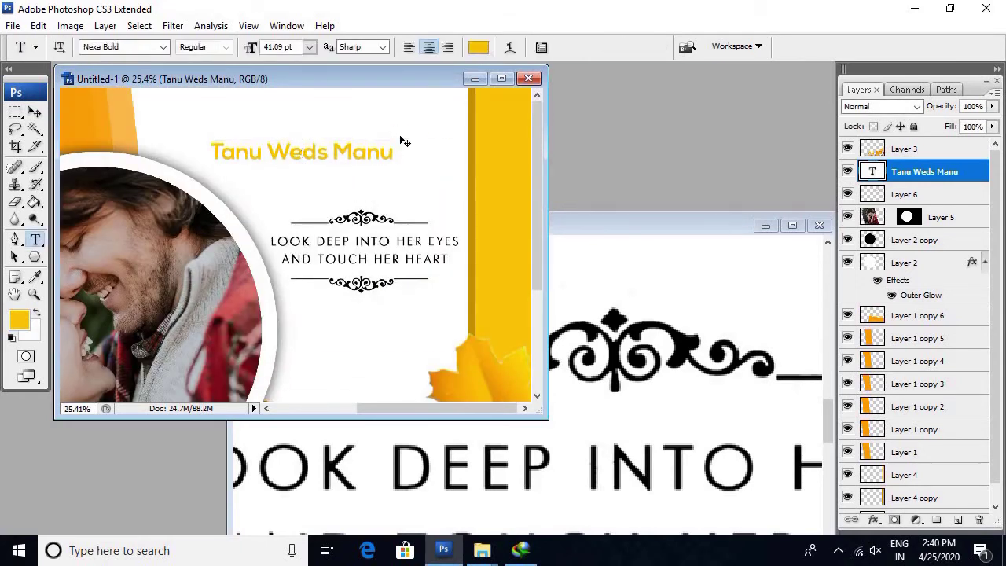
key("ctrl+0")
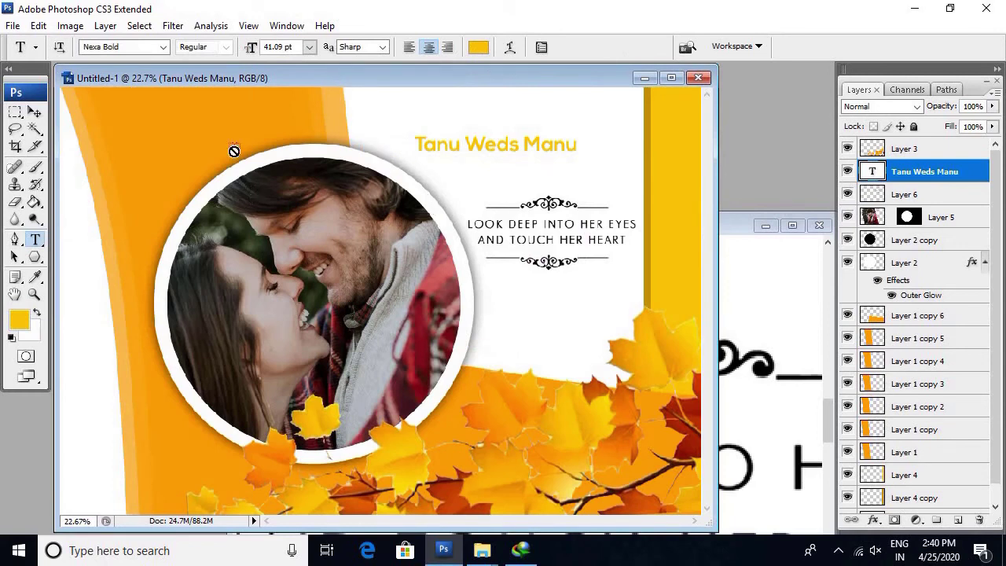
Sample the left band's orange, then move the title down just above the quote.
key("b")
left_click(221, 142, "alt")
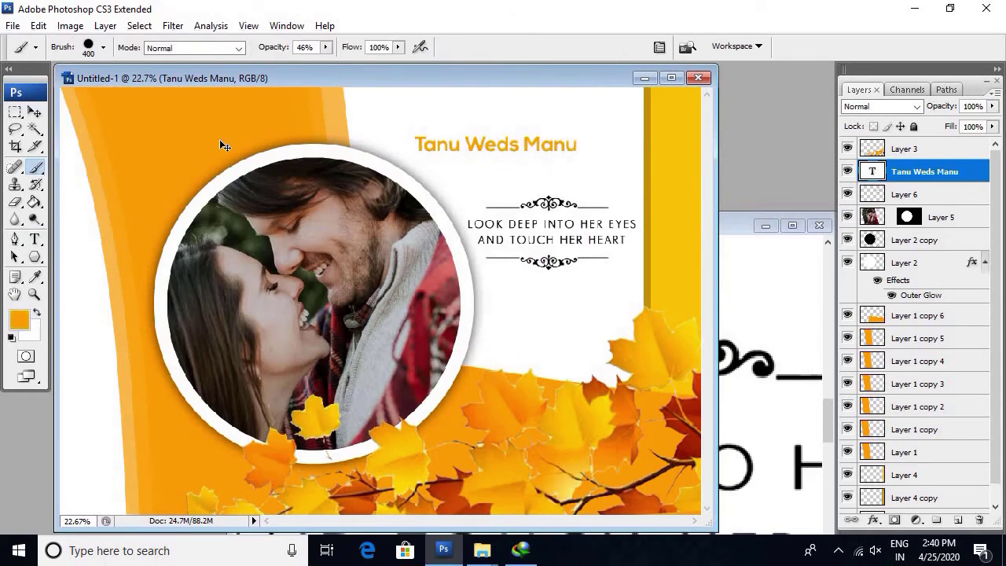
key("ctrl+minus")
key("ctrl+minus")
key("ctrl+minus")
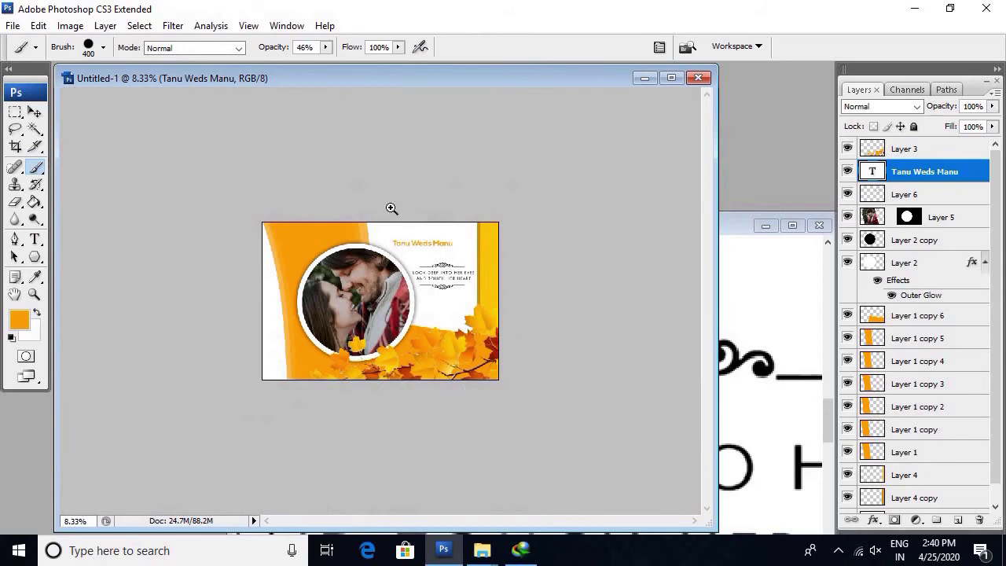
left_click(581, 297, "ctrl")
key("ctrl+0")
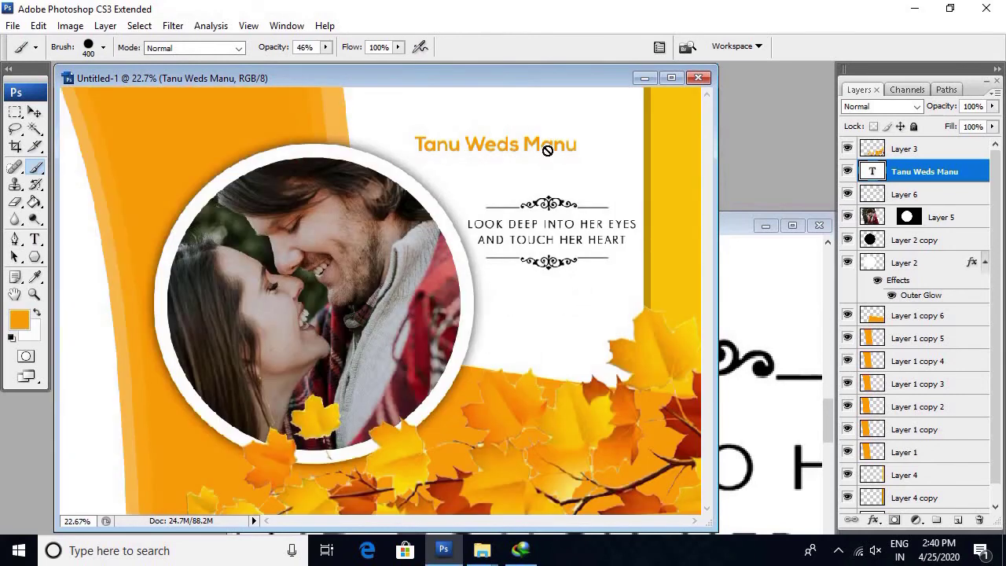
key("v")
left_click_drag(548, 150, 550, 173)
key("Up")
key("Up")
key("Up")
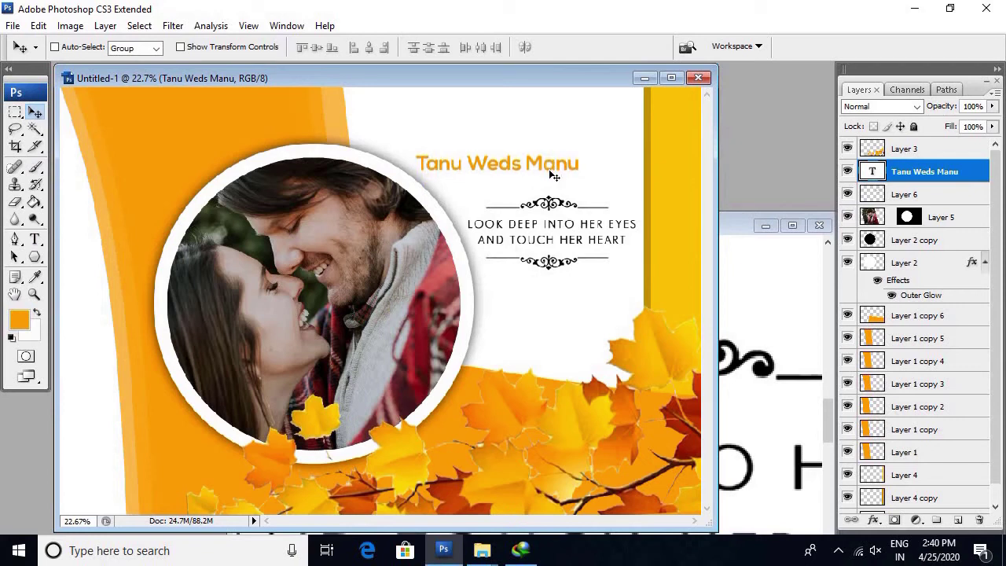
Select Layer 4 in the collage as the insertion point for the new layer.
key("ctrl+minus")
key("ctrl+minus")
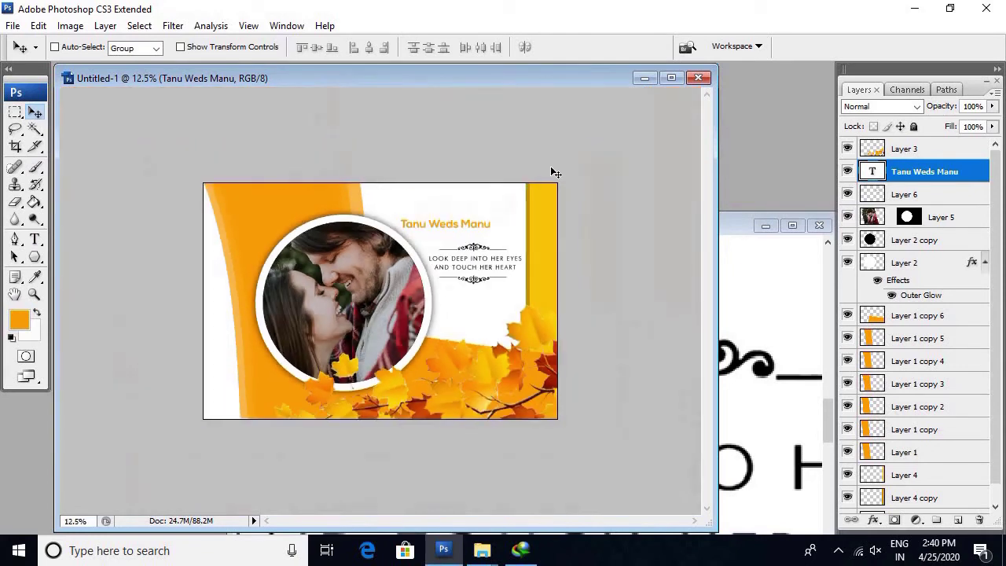
right_click(364, 311)
left_click(370, 317)
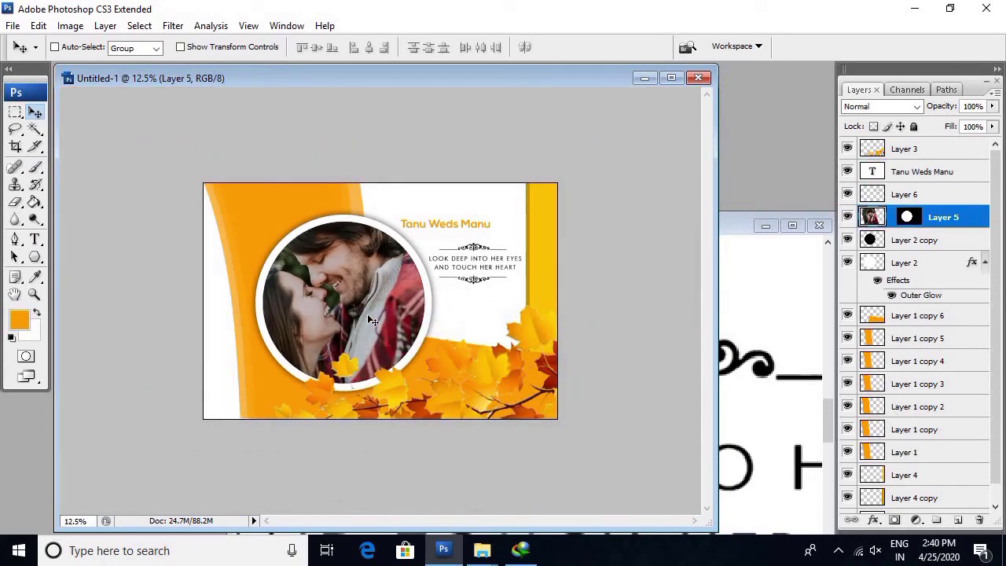
left_click(552, 274, "ctrl")
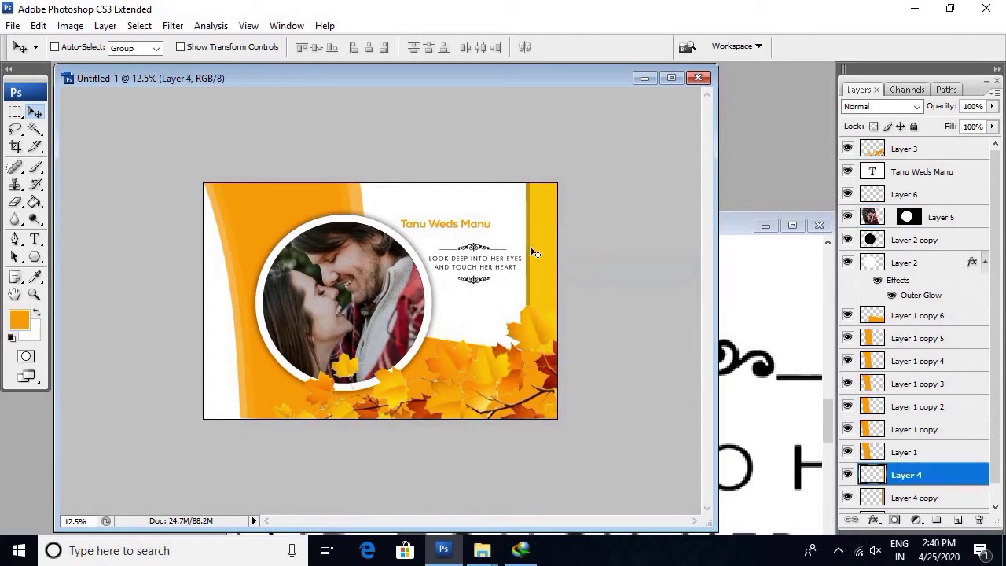
Open new (2).psd from the PSd folder and fit it in the window.
left_click(482, 551)
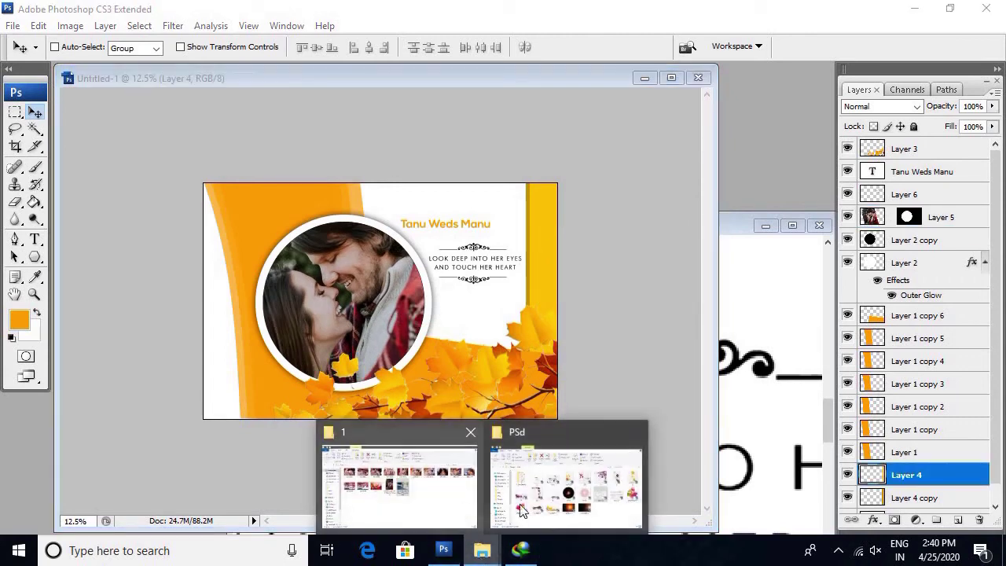
left_click(566, 488)
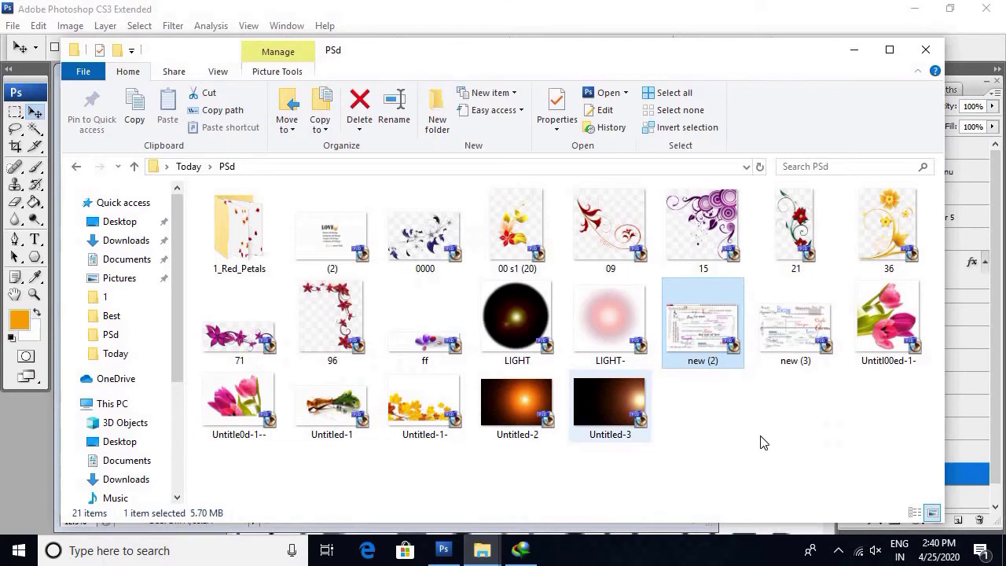
left_click(730, 346)
double_click(729, 346)
left_click(474, 202)
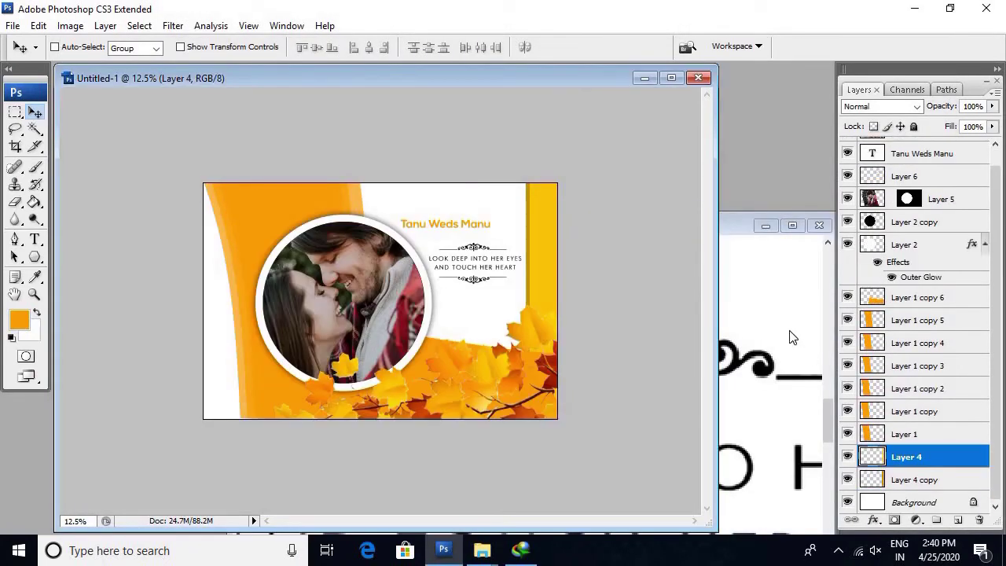
left_click(724, 296)
key("ctrl+0")
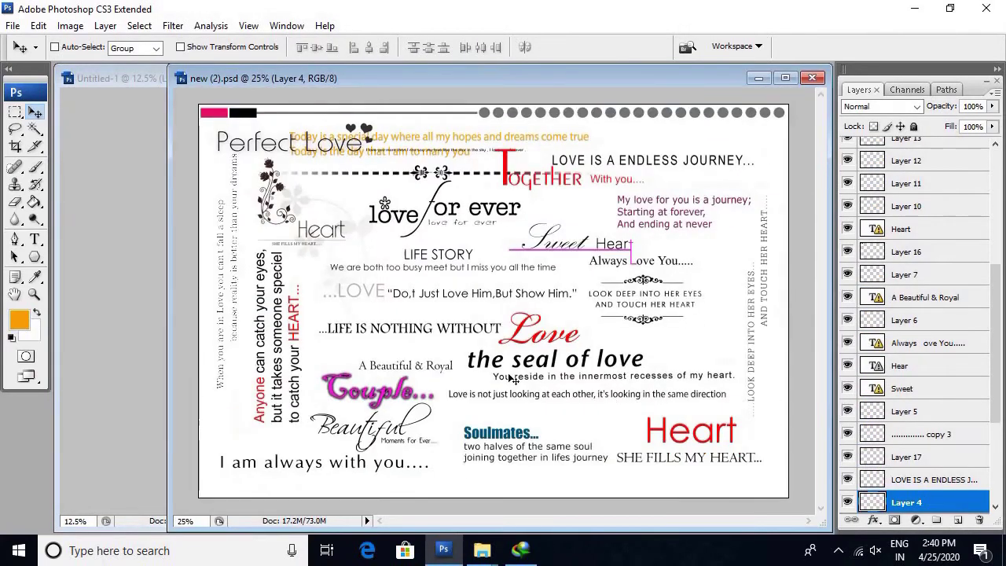
Pick Layer 9's vertical quote and drag it onto the collage's right yellow band.
scroll(515, 378, "up", 5)
right_click(527, 338)
left_click(551, 339)
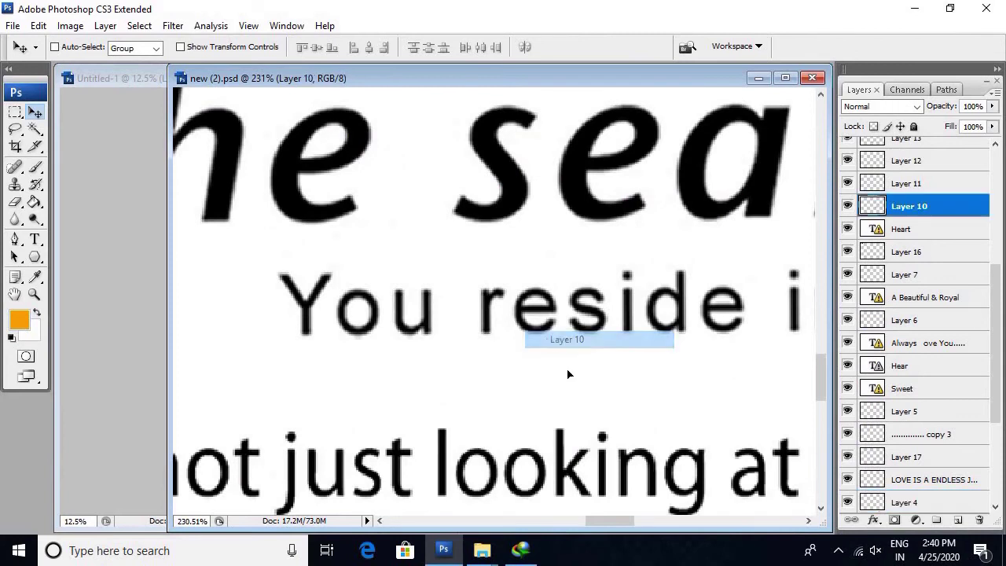
scroll(569, 373, "down", 1)
scroll(562, 379, "down", 4)
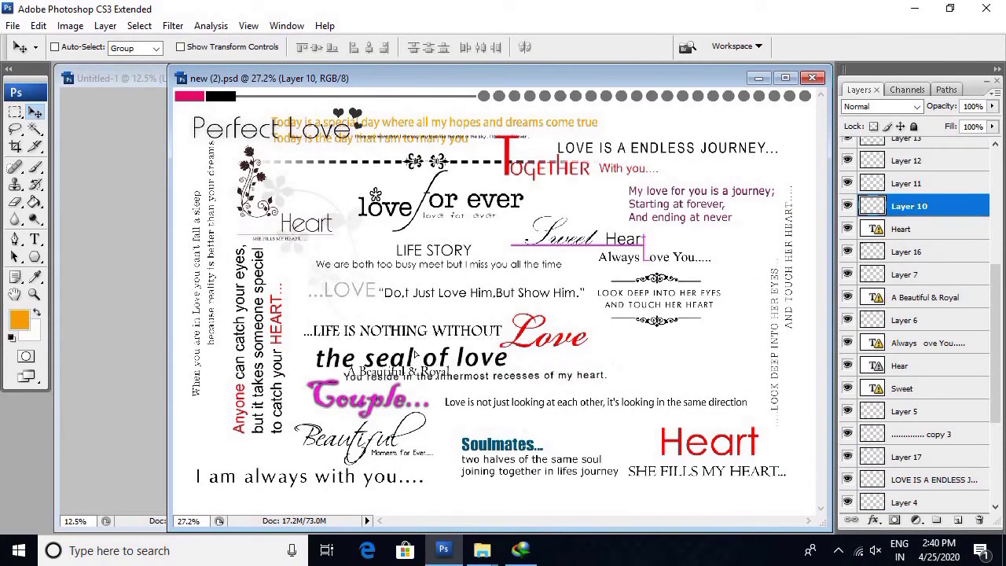
scroll(232, 297, "up", 5)
right_click(343, 284)
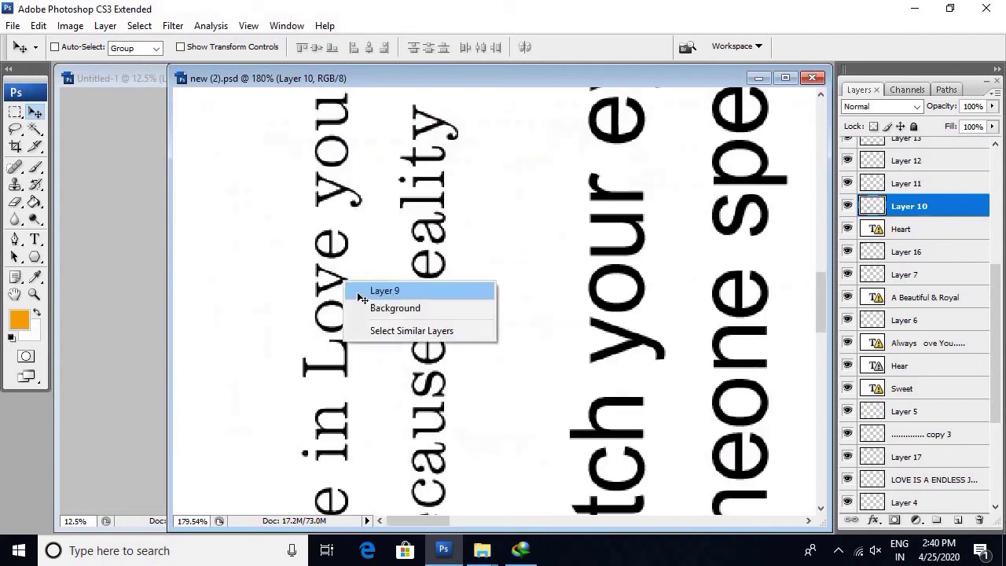
left_click(386, 290)
left_click_drag(519, 79, 760, 252)
mouse_move(533, 293)
left_mouse_down()
mouse_move(558, 309)
mouse_move(354, 314)
left_mouse_up()
left_click_drag(521, 289, 551, 331)
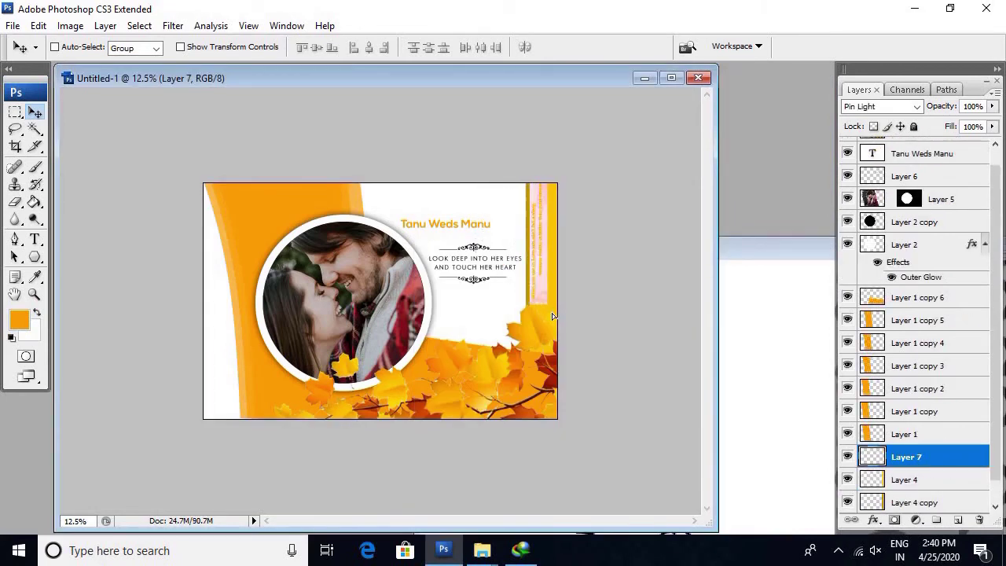
Move the quote strip up within the yellow band and set it to Screen blending.
scroll(599, 341, "up", 3, "alt")
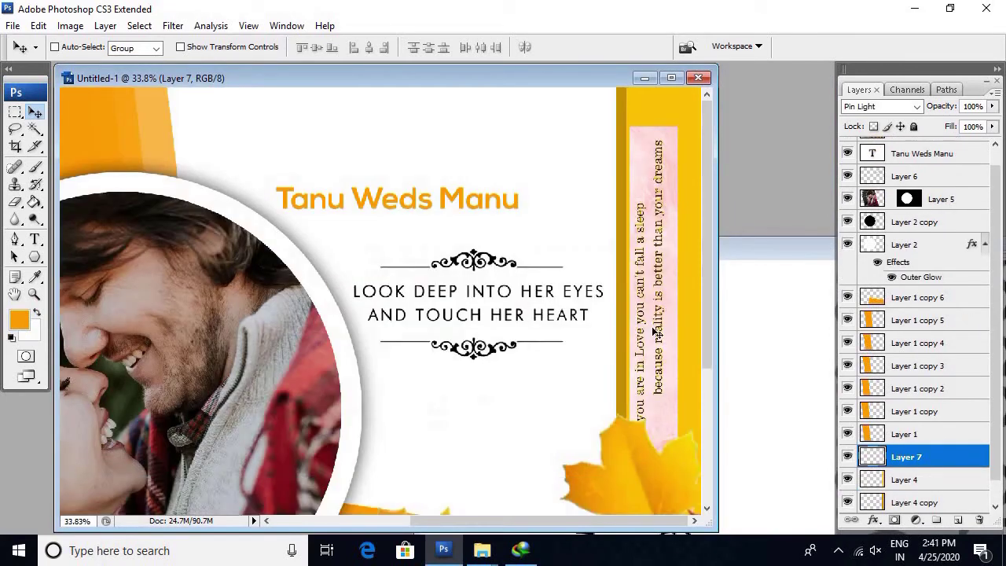
left_click_drag(663, 328, 677, 307)
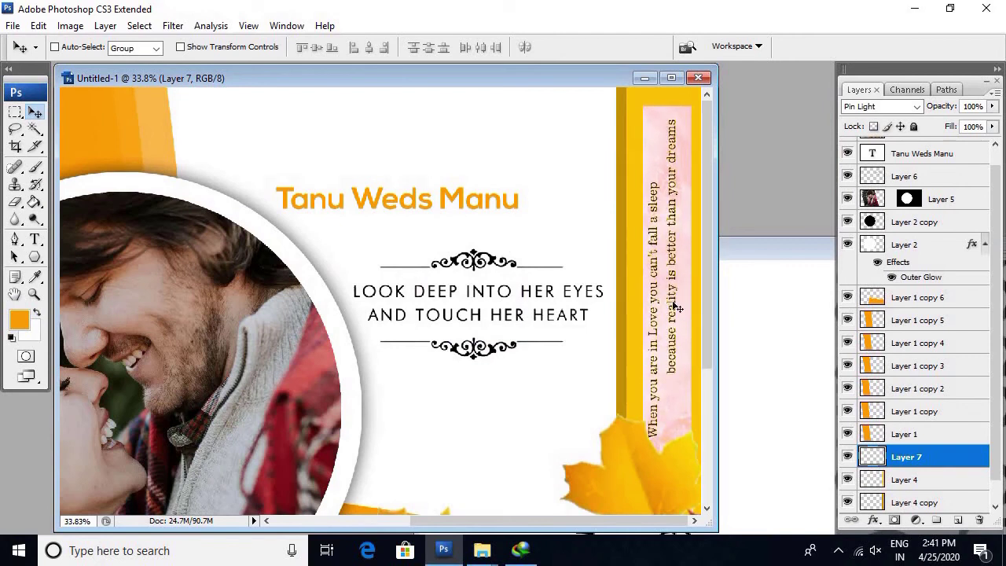
key("shift+Tab")
key("shift+Tab")
left_click(881, 106)
left_click(886, 249)
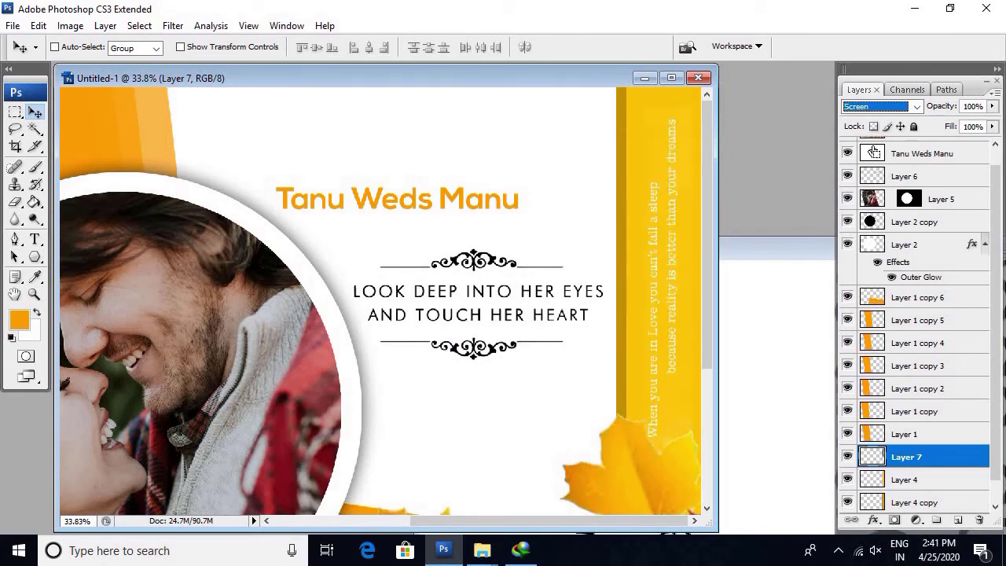
Cycle through blend modes on the quote layer and settle on Exclusion.
key("ctrl+minus")
key("Up")
key("Up")
key("Up")
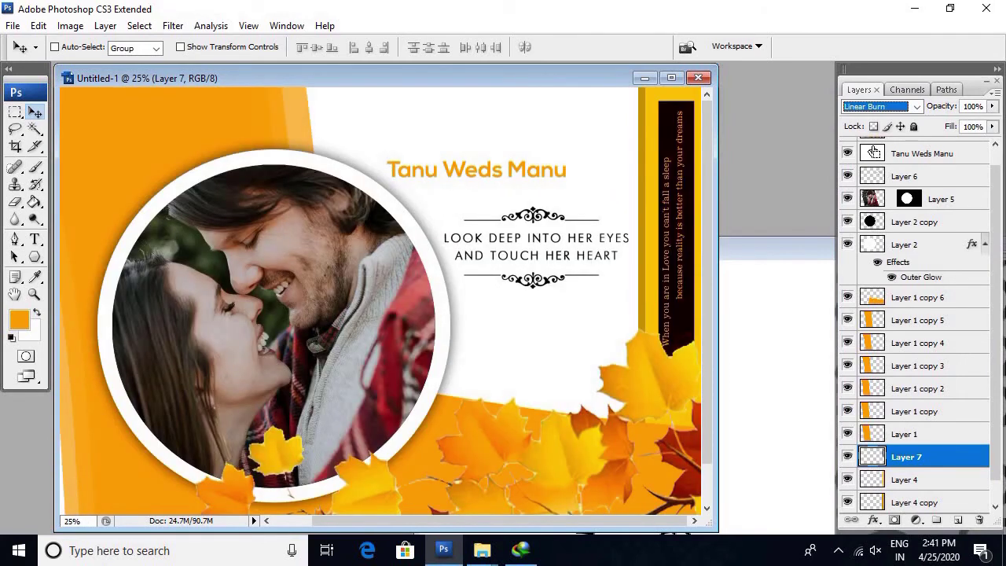
key("Down")
key("Up")
key("Down")
key("Down")
key("Down")
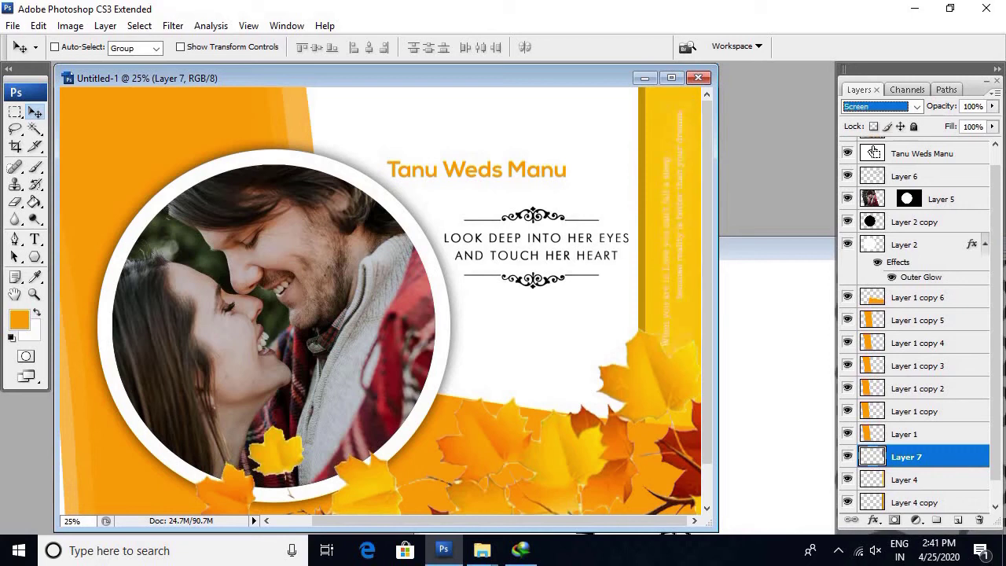
key("ctrl+minus")
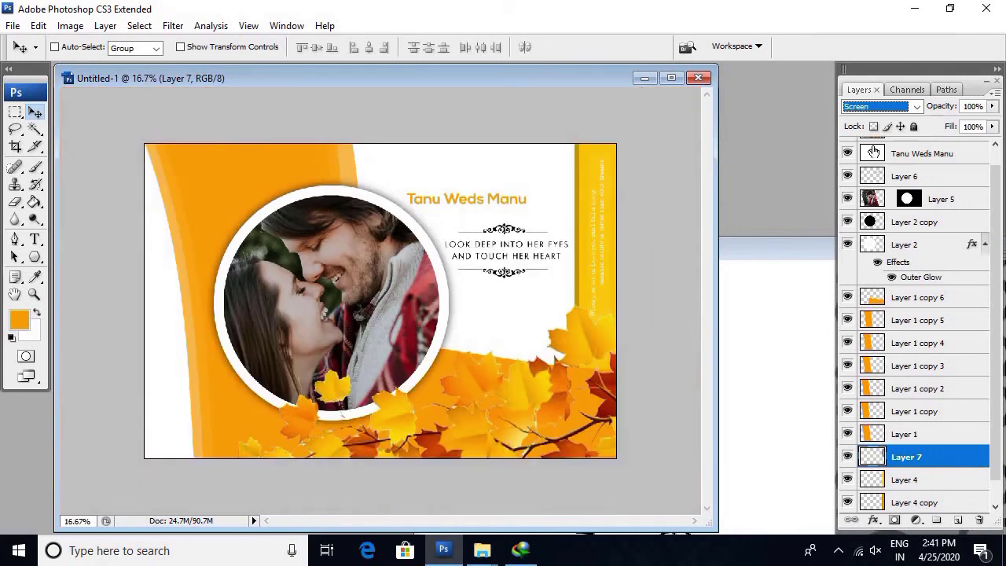
key("Up")
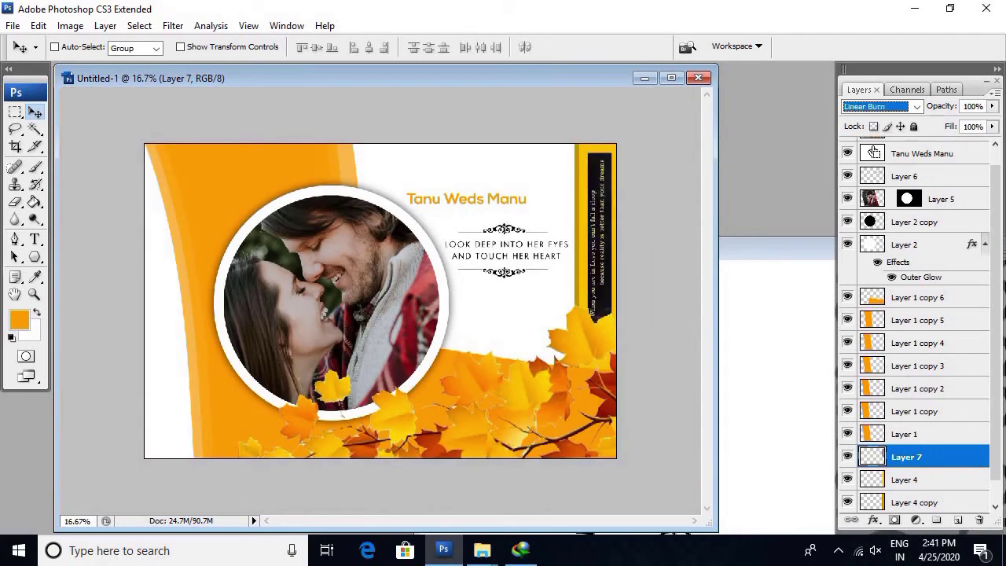
key("Up")
key("Up")
key("Up")
key("Up")
key("Up")
key("Down")
key("Down")
key("Down")
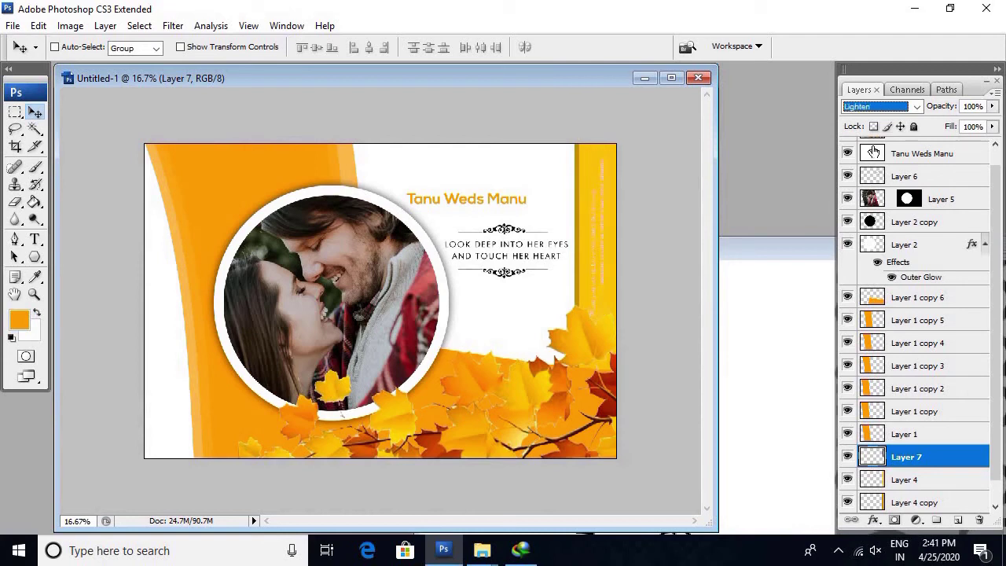
key("Down")
key("Down")
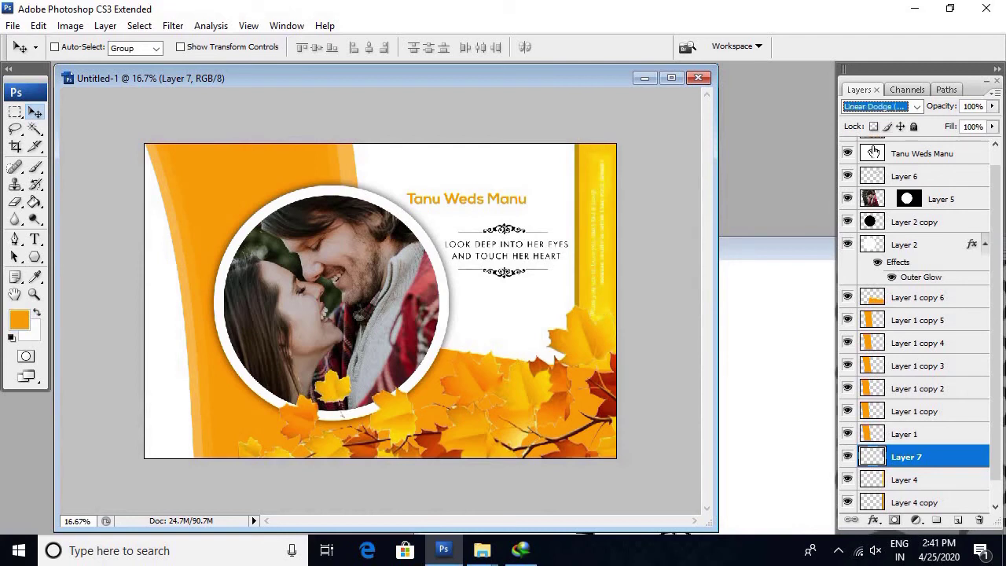
key("Down")
key("Down")
key("Down")
key("Down")
key("Down")
key("Down")
key("Down")
key("Down")
key("Down")
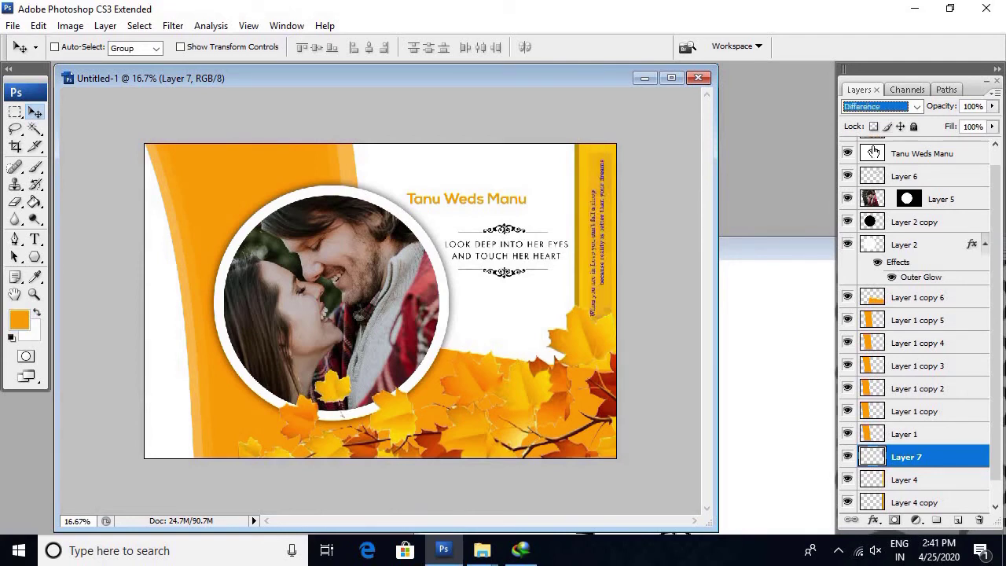
key("Down")
key("Down")
key("ctrl+plus")
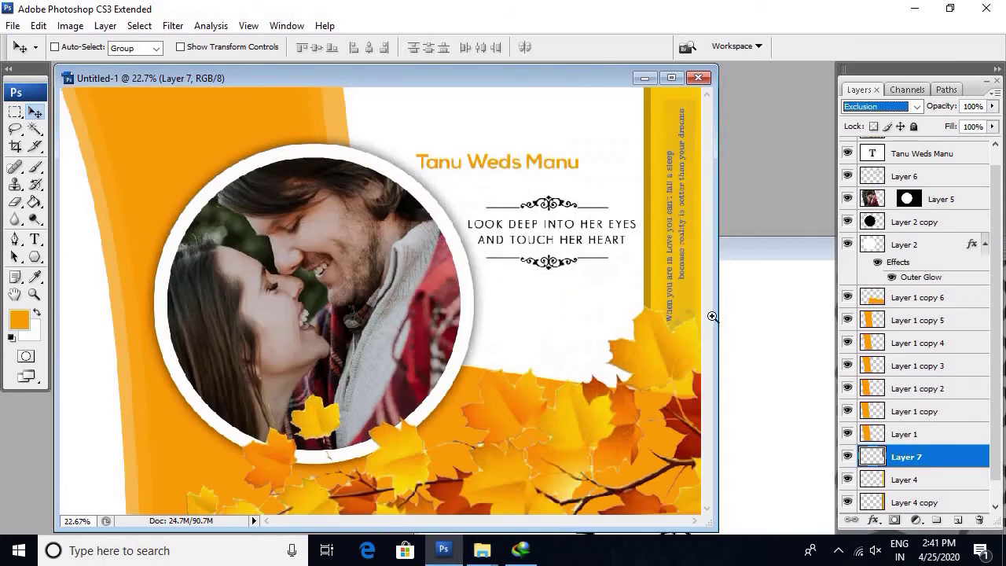
key("ctrl+plus")
key("ctrl+minus")
key("ctrl+minus")
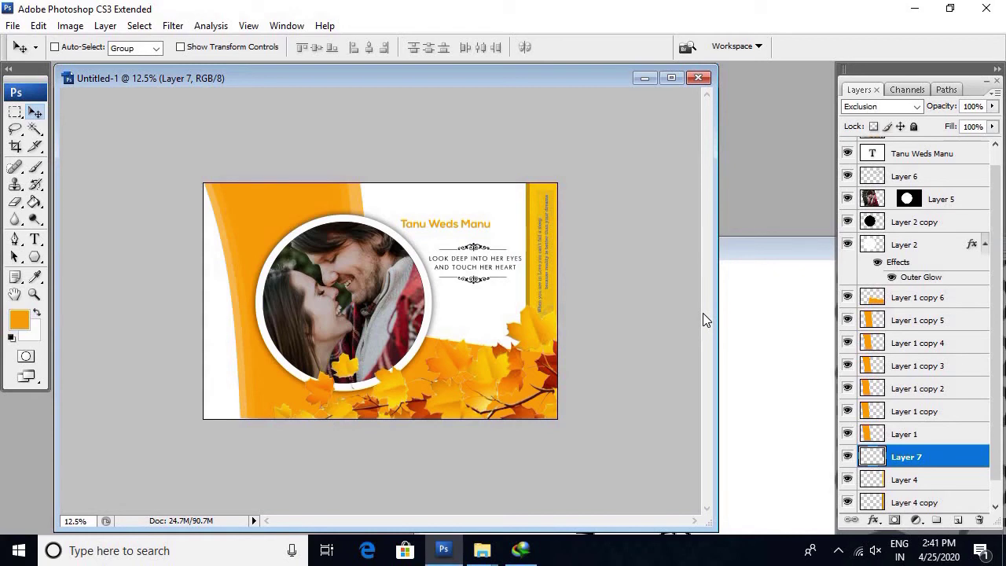
Delete the couple photo and orange shape layers.
key("ctrl+0")
key("ctrl+minus")
key("ctrl+minus")
key("ctrl+minus")
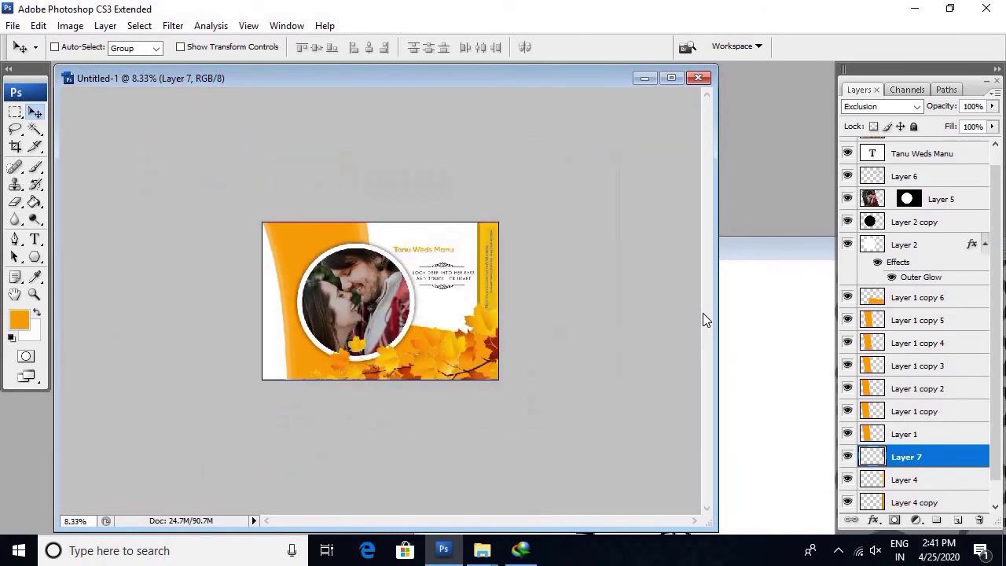
key("ctrl+0")
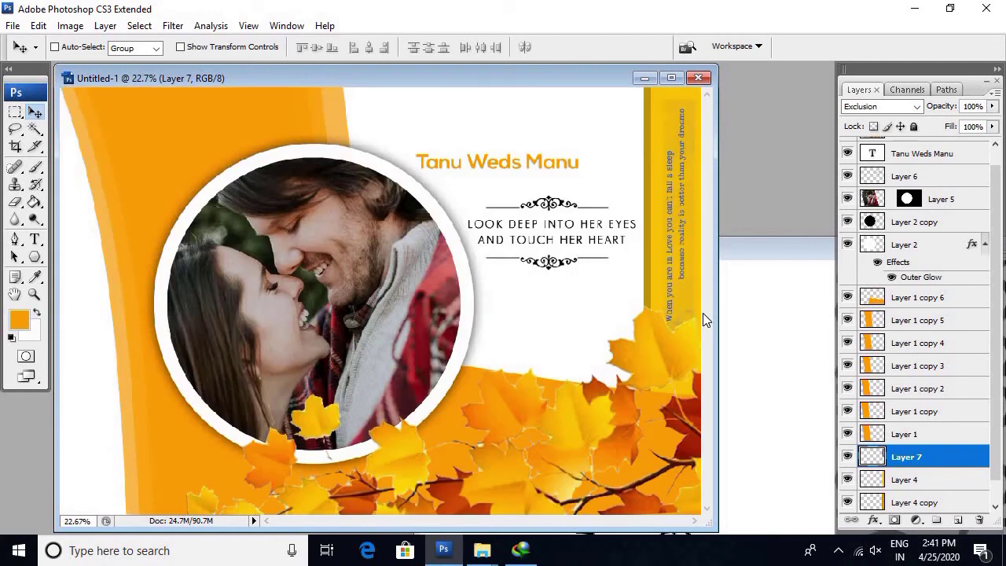
key("ctrl+minus")
key("ctrl+minus")
key("ctrl+minus")
right_click(464, 354)
left_click(495, 360)
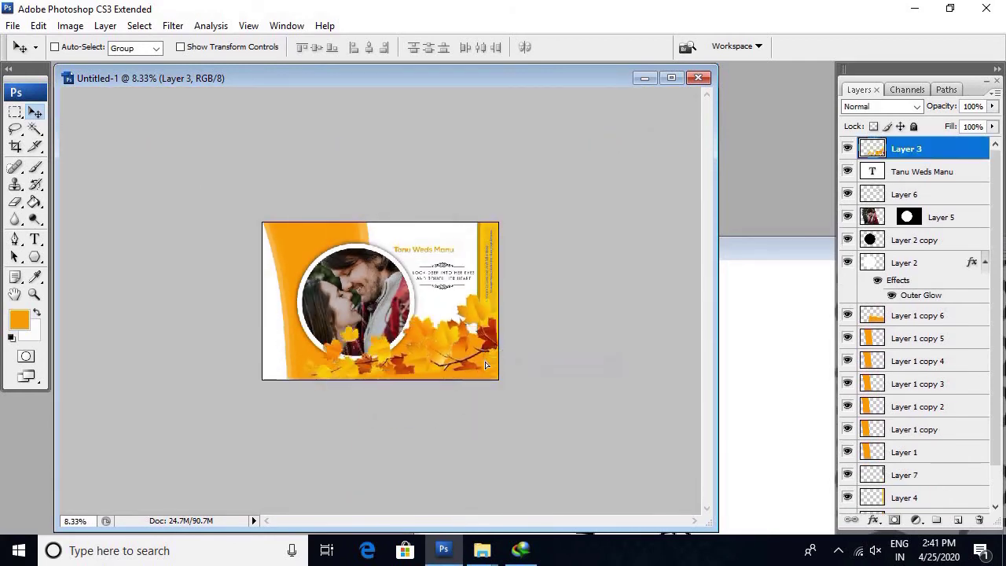
right_click(376, 291)
left_click(403, 324)
left_click(106, 25)
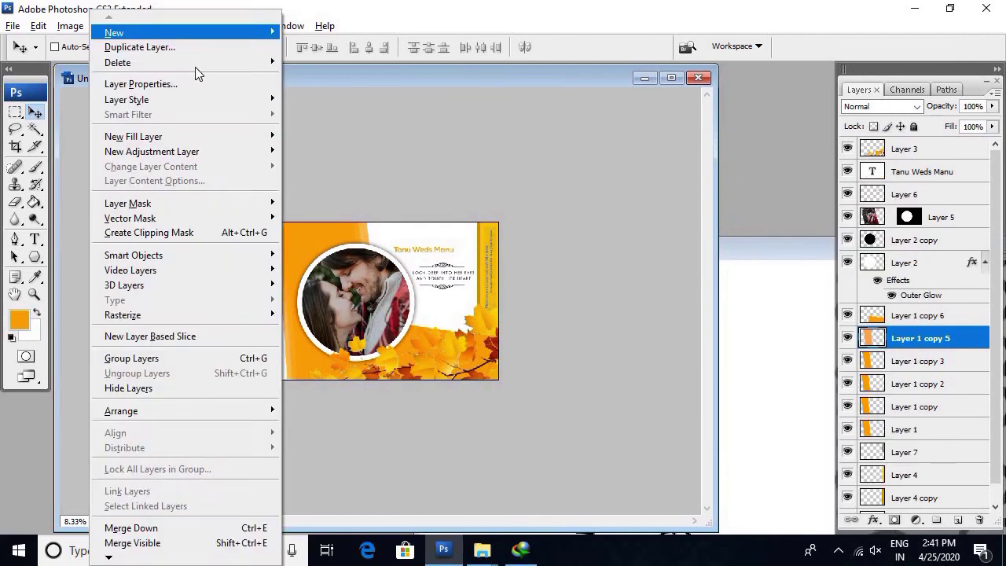
right_click(951, 337)
left_click(855, 243)
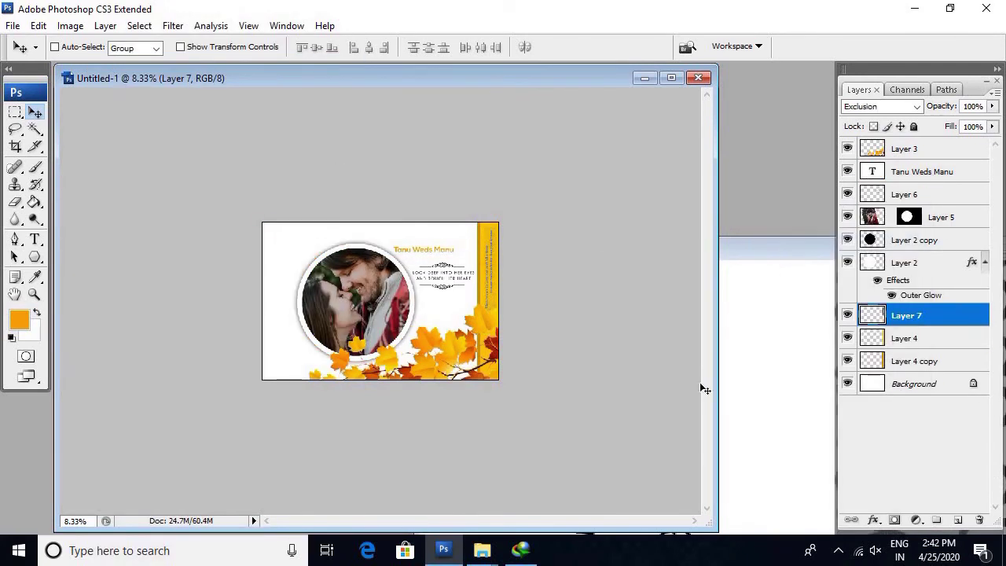
key("Return")
Delete the Tanu Weds Manu text layer and view the whole card.
right_click(933, 178)
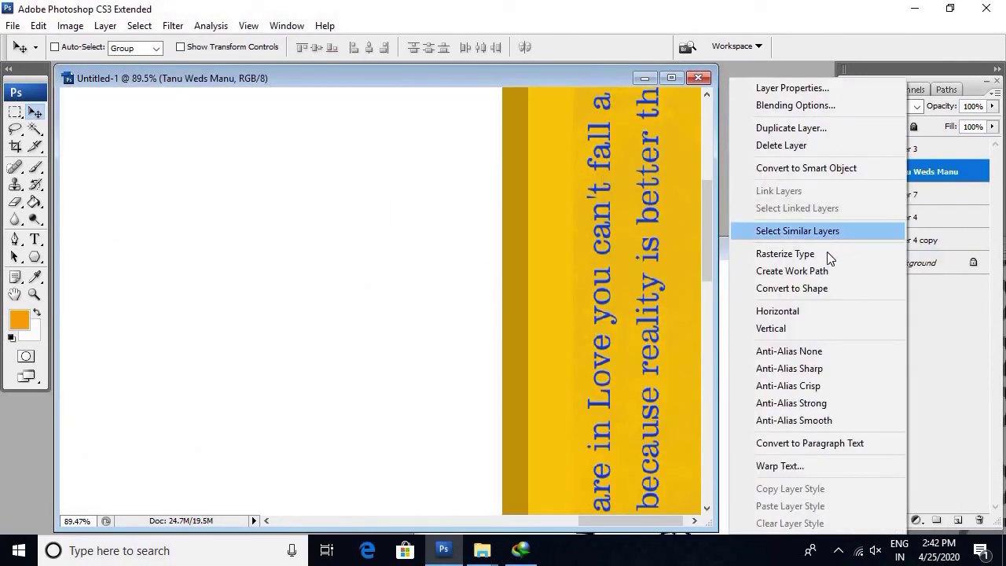
left_click(821, 147)
key("Return")
key("ctrl+0")
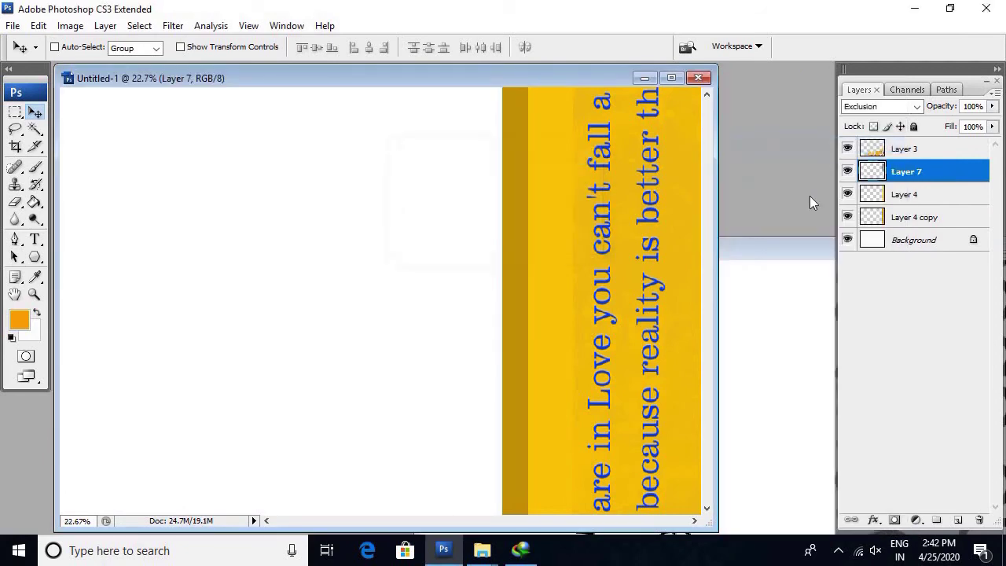
key("ctrl+minus")
key("ctrl+minus")
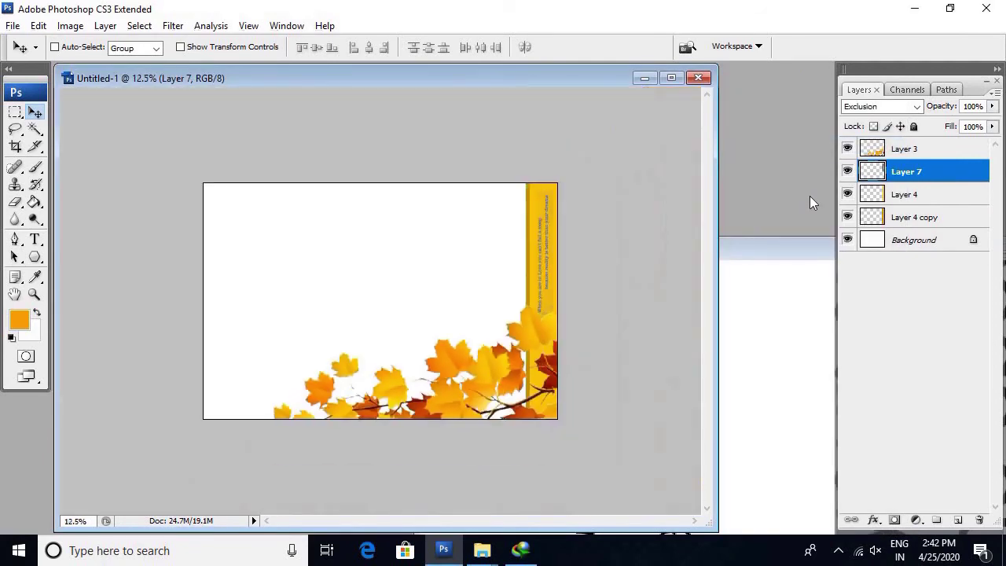
key("ctrl+minus")
Rotate the Layer 3 leaves upright along the right edge, two levels down beneath the yellow strip.
right_click(449, 349)
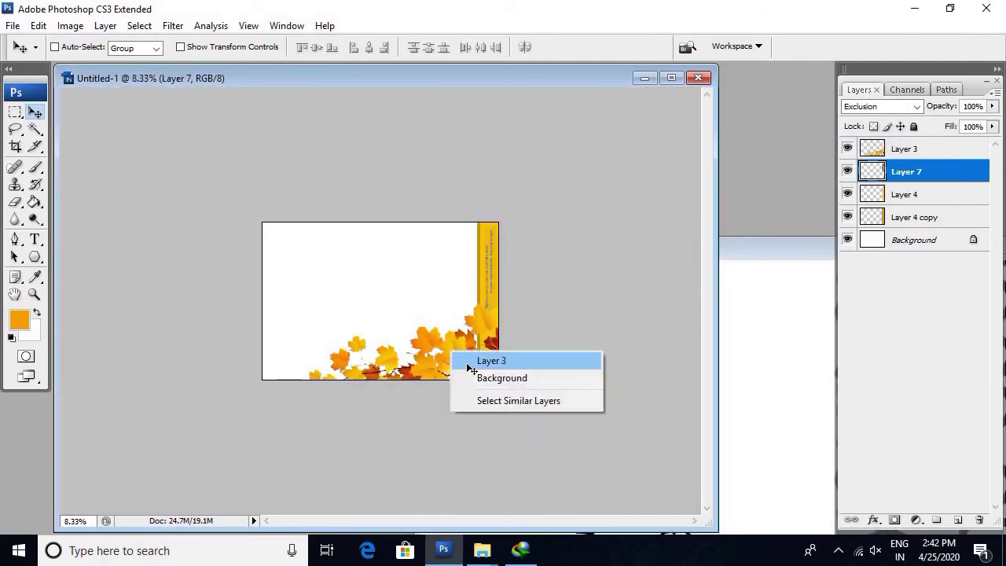
left_click(484, 359)
key("ctrl+t")
mouse_move(555, 277)
left_mouse_down()
mouse_move(439, 317)
mouse_move(506, 277)
mouse_move(481, 283)
mouse_move(568, 281)
left_mouse_up()
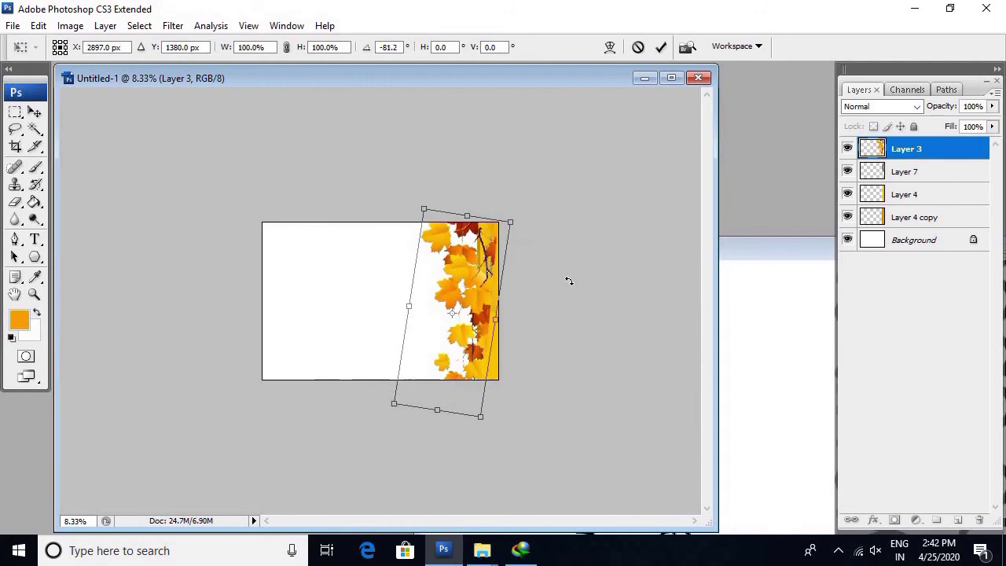
key("Return")
key("ctrl+bracketleft")
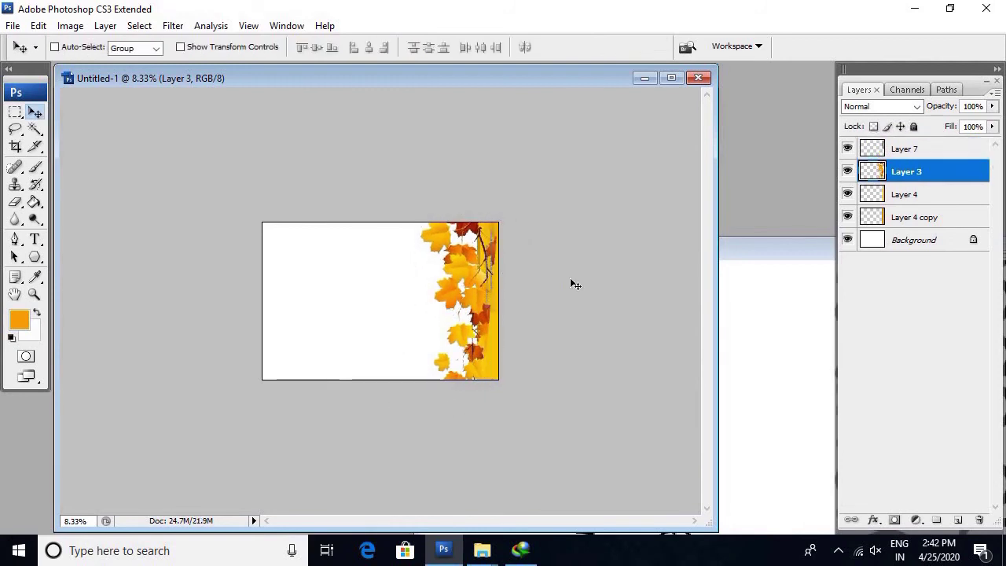
key("ctrl+bracketleft")
key("ctrl+bracketleft")
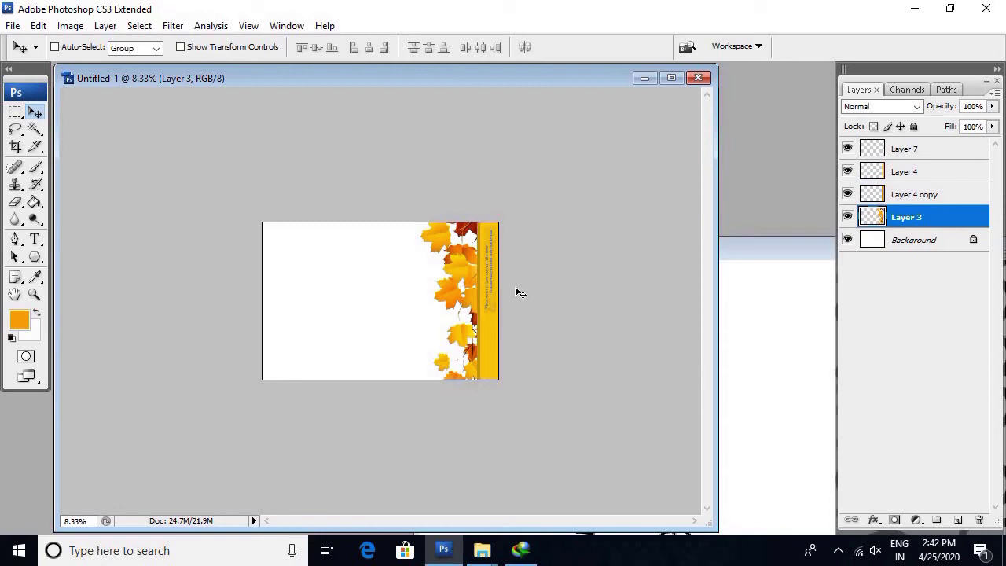
key("m")
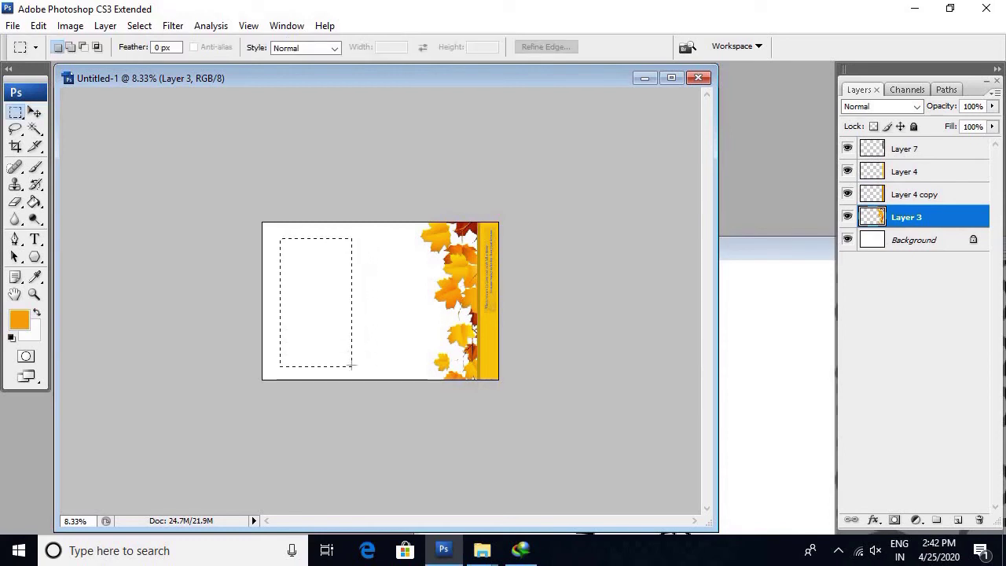
Make the Background layer active and choose the heart in the Custom Shape tool.
left_click_drag(330, 296, 361, 361)
right_click(386, 301, "ctrl")
left_click(413, 311)
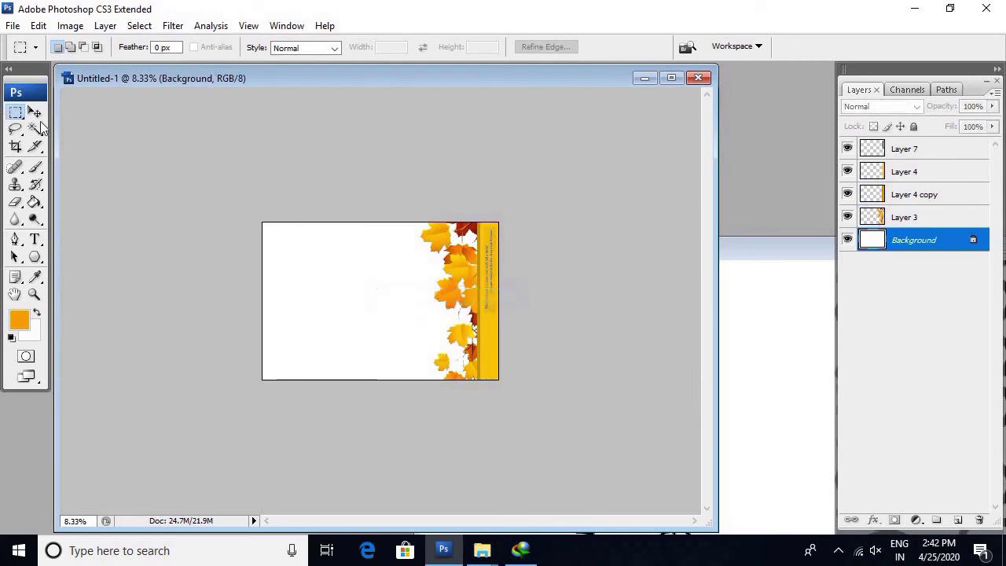
left_click_drag(326, 296, 370, 337)
key("ctrl+d")
left_click(34, 257)
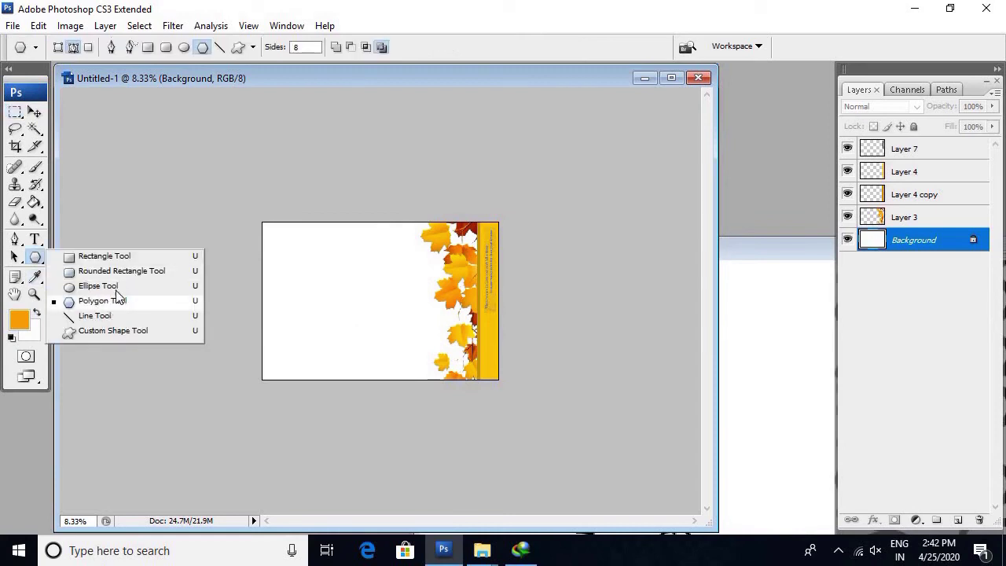
left_click(203, 47)
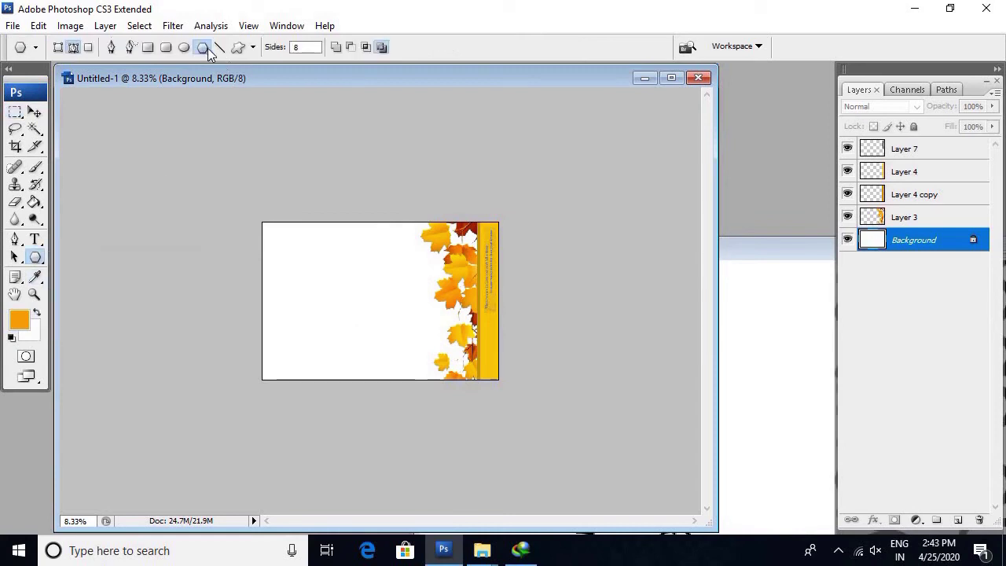
left_click(238, 47)
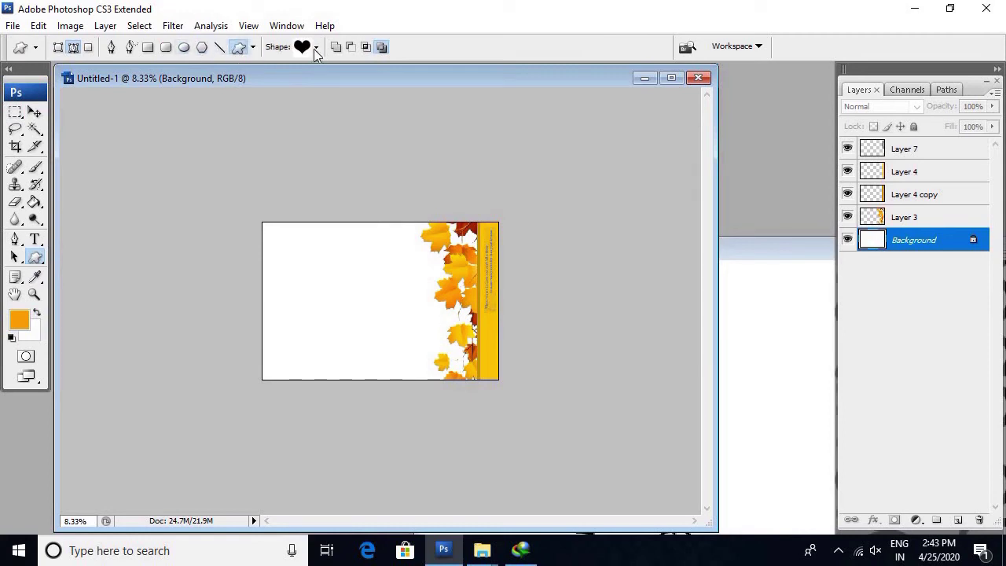
left_click(315, 48)
double_click(322, 160)
Draw a heart on the left, select it on a new layer, and blacken it with Lightness -100.
left_click_drag(289, 245, 404, 357)
key("ctrl+Return")
key("ctrl+shift+alt+n")
key("ctrl+u")
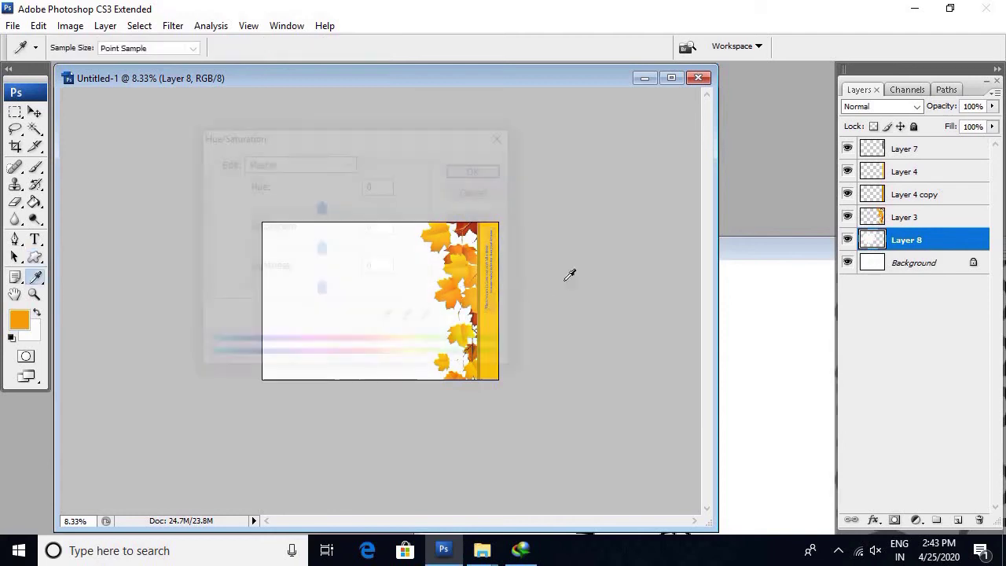
left_click_drag(321, 289, 296, 289)
left_click_drag(228, 298, 236, 292)
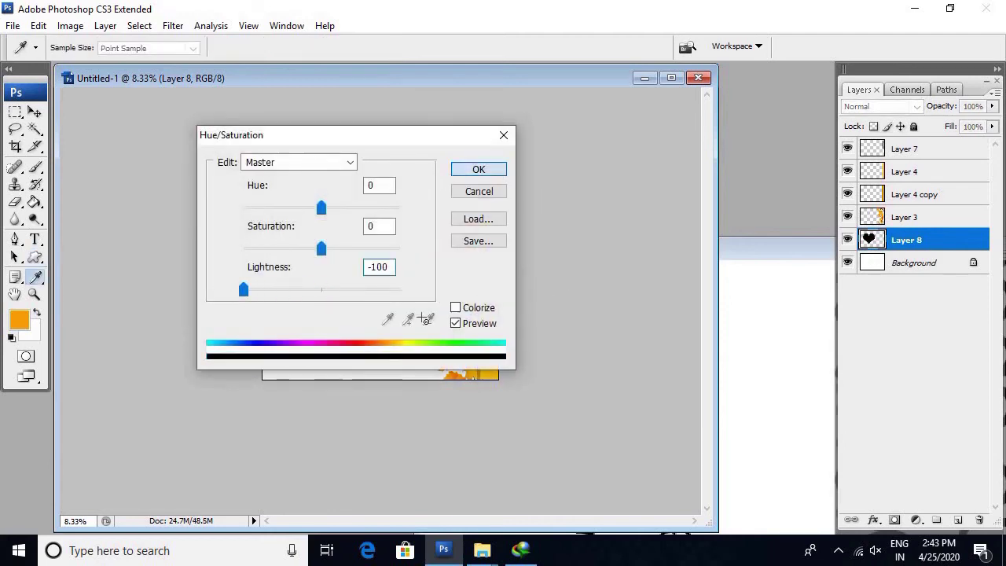
left_click(476, 170)
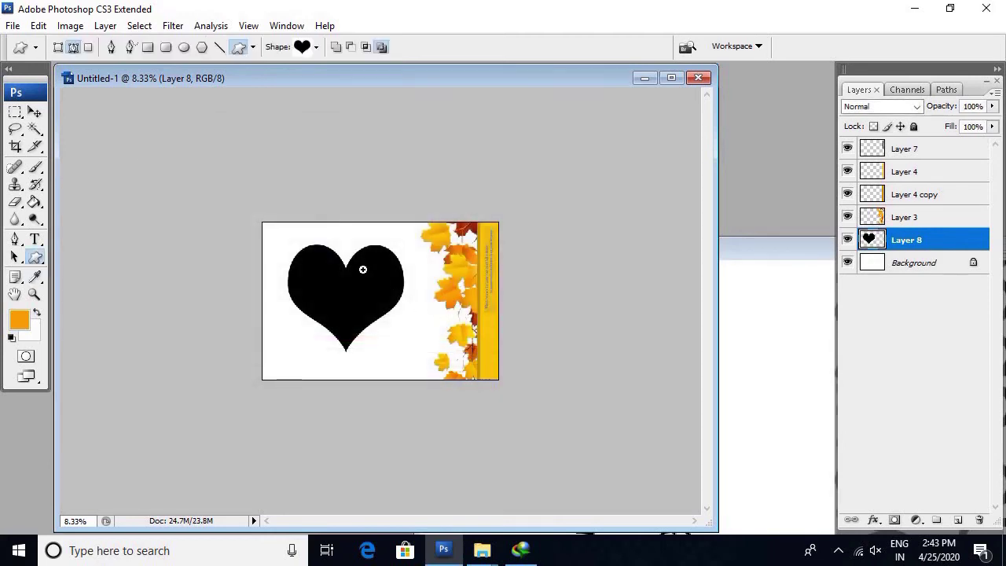
Scale the heart up slightly and look through the Layer Style menu.
key("ctrl+t")
left_click_drag(410, 238, 398, 244)
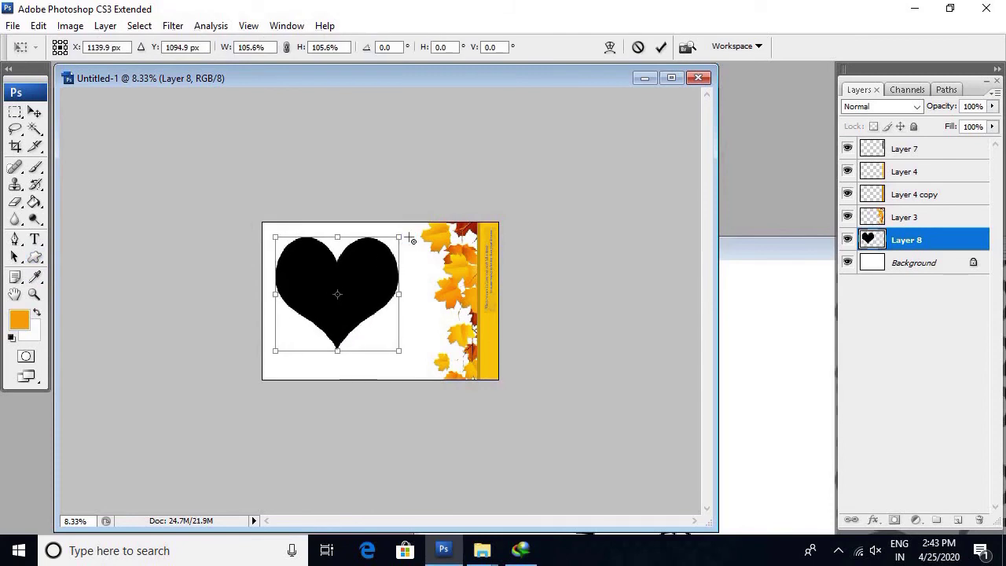
key("Return")
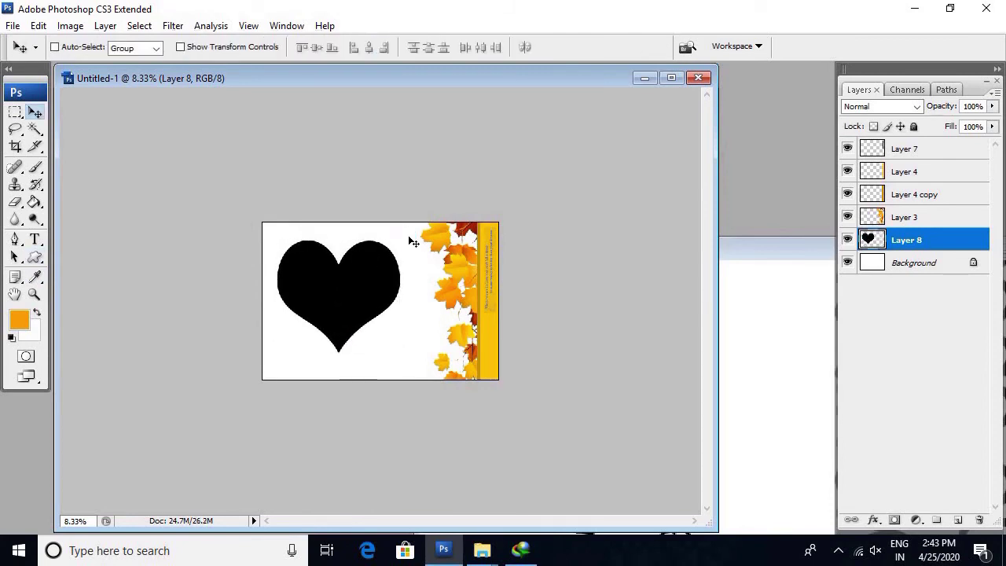
key("ctrl+0")
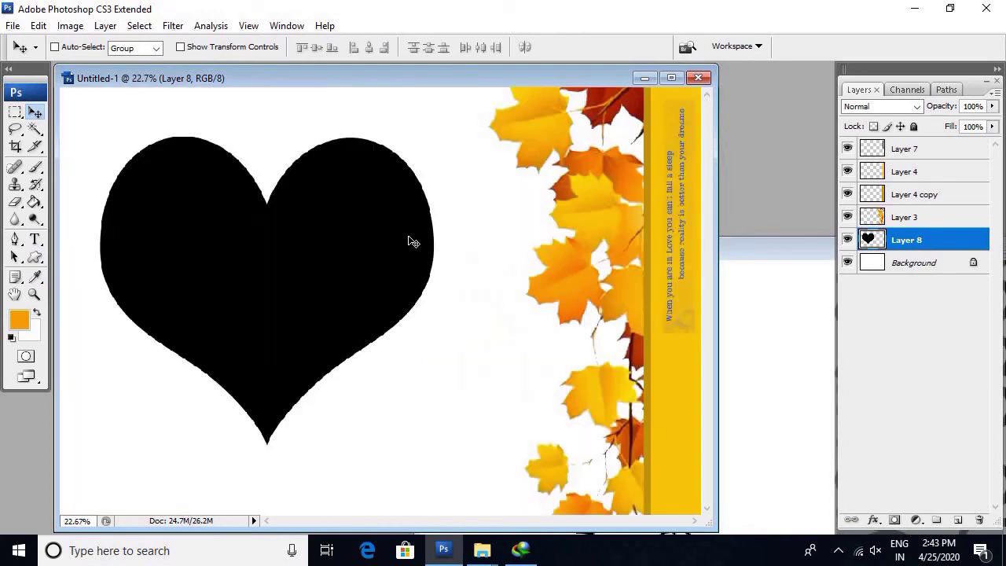
key("alt+l")
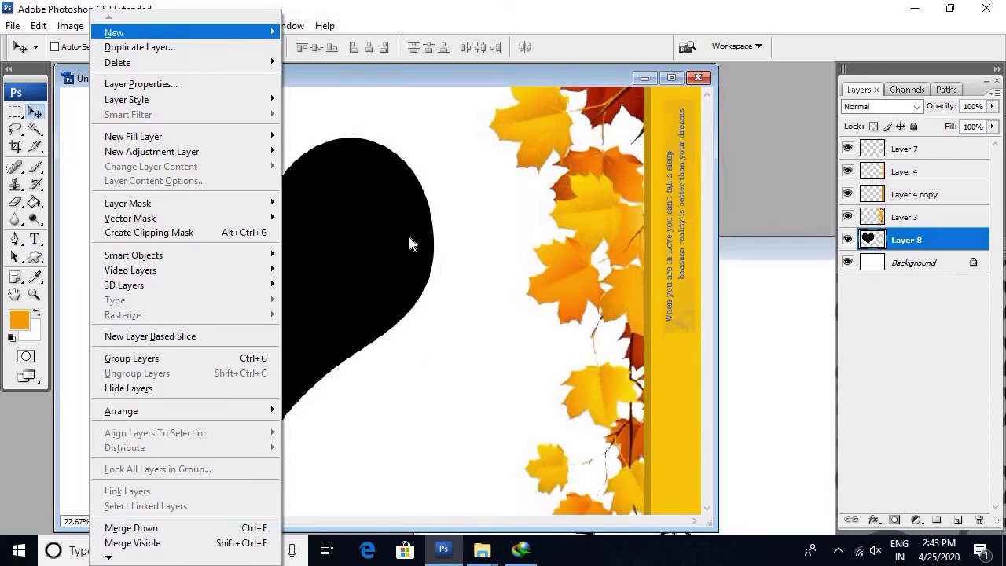
key("y")
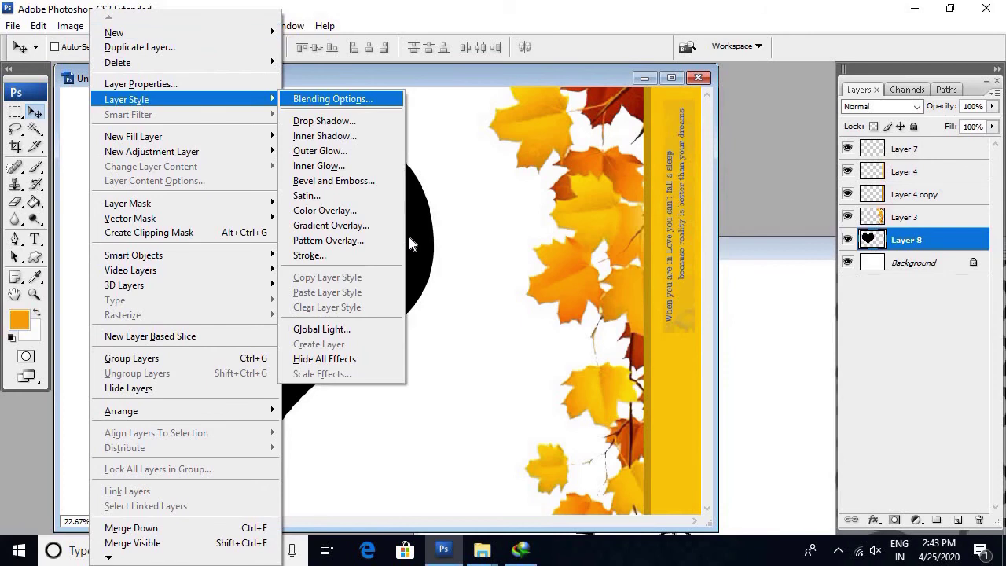
key("Return")
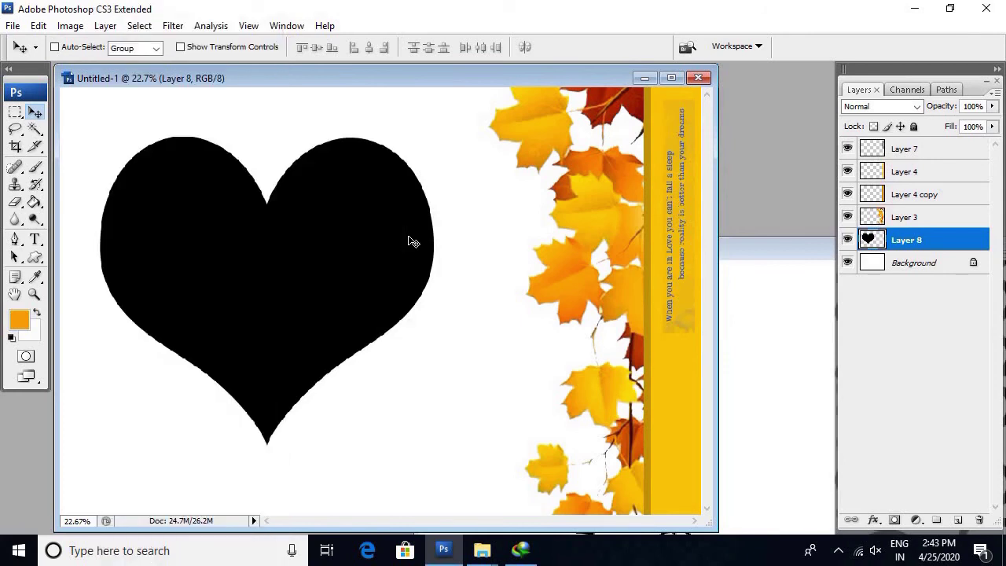
Duplicate the heart layer as Layer 8 copy.
key("ctrl+j")
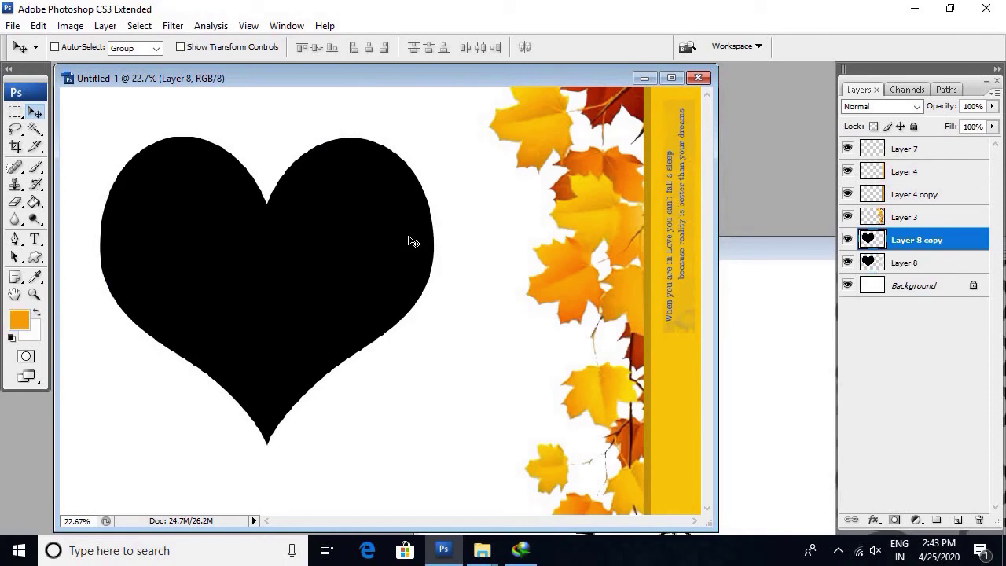
key("ctrl+t")
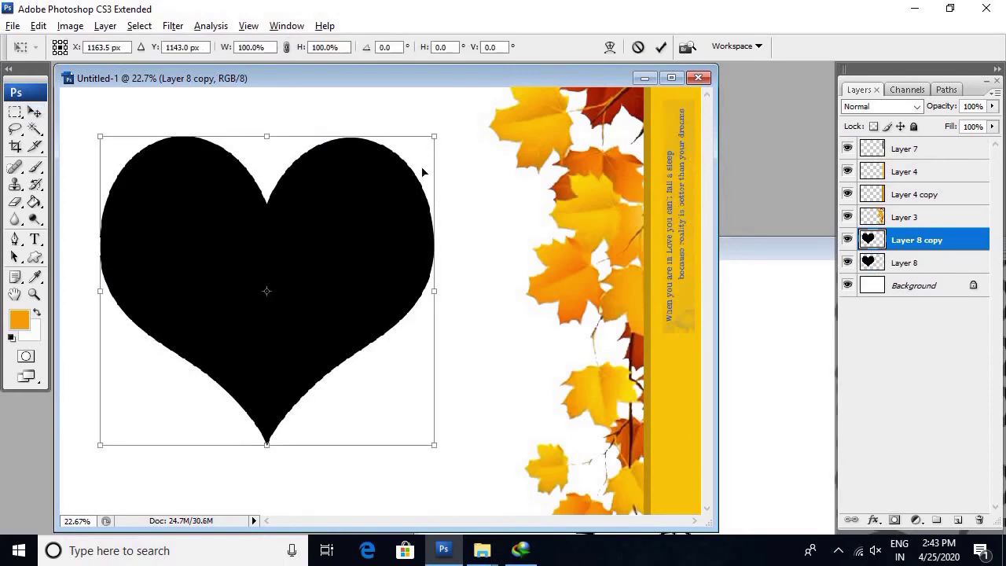
key("alt+f")
key("Escape")
key("Return")
key("v")
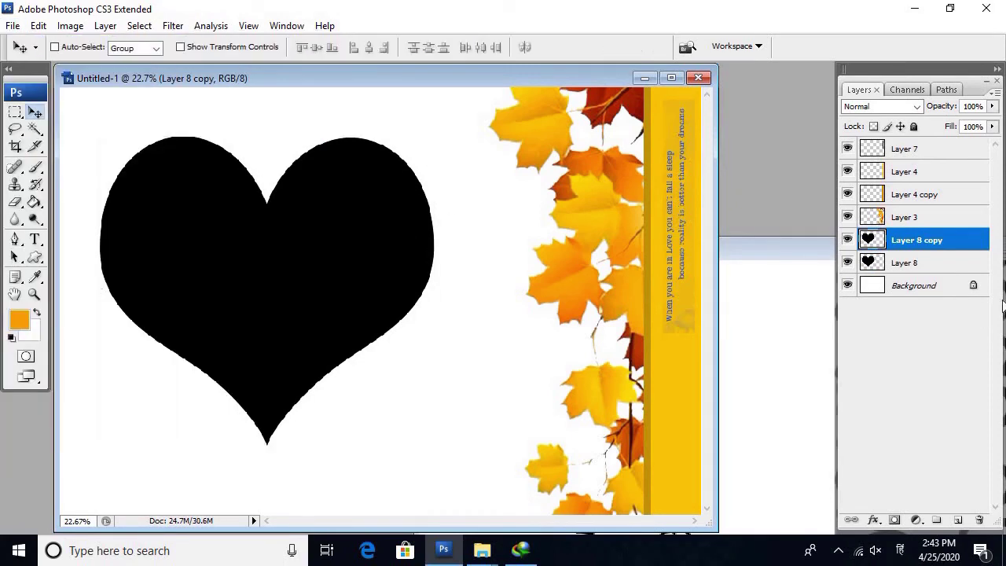
Scale the back heart on Layer 8 slightly larger than its copy.
left_click(937, 268)
key("ctrl+t")
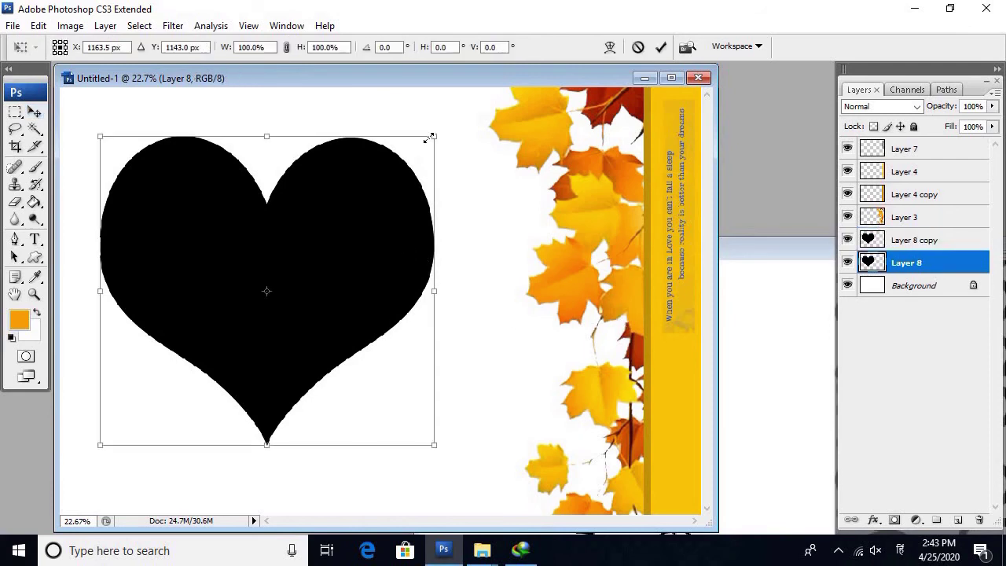
left_click_drag(438, 132, 445, 127)
key("Return")
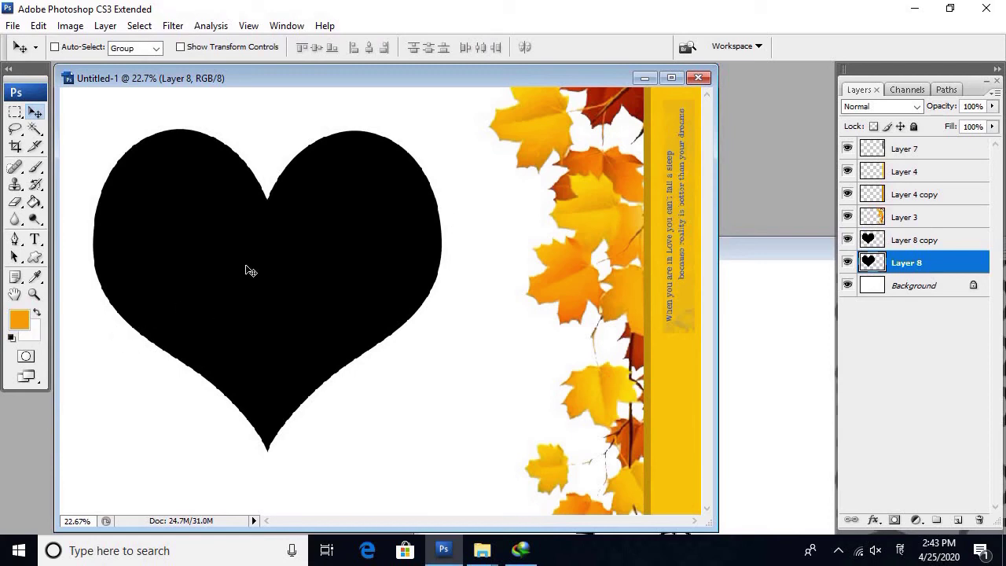
type("w")
Fill the Layer 8 heart orange and switch keyboard input to English (India).
left_click(35, 202)
left_click(317, 274)
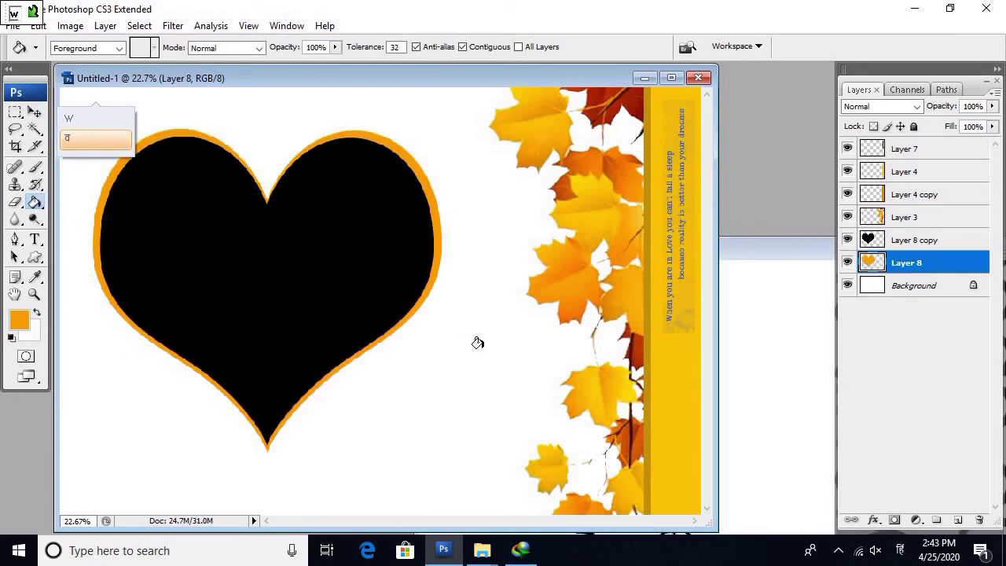
left_click(902, 555)
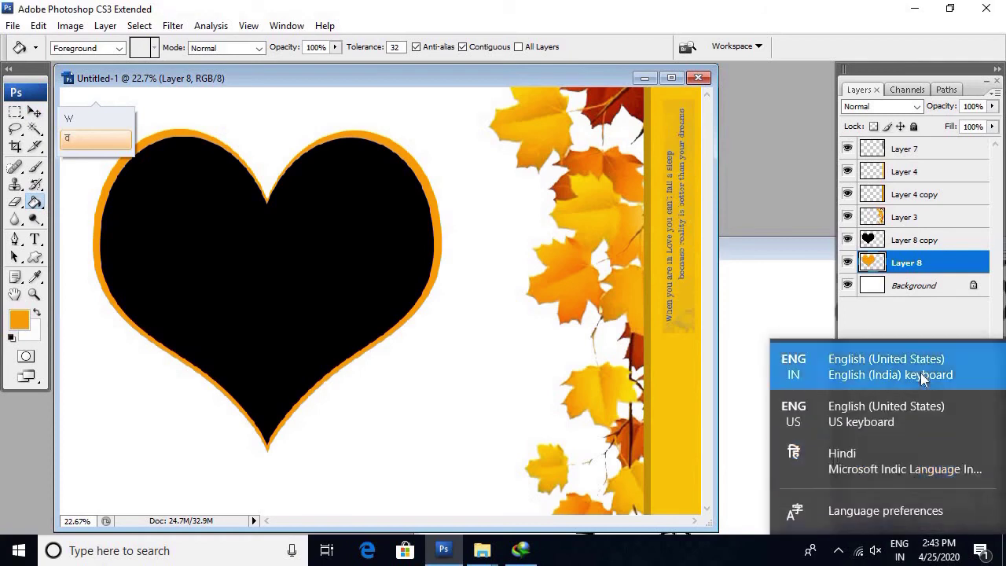
left_click(921, 373)
Shrink the Layer 8 copy heart to widen the rim around it.
right_click(368, 265, "ctrl")
left_click(385, 276)
key("ctrl+t")
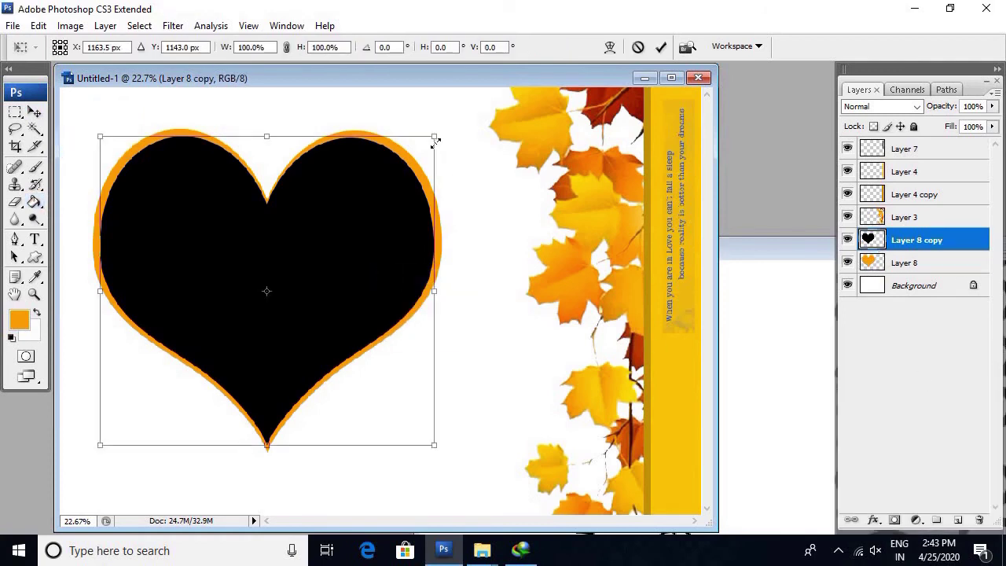
left_click_drag(437, 139, 433, 143)
key("Return")
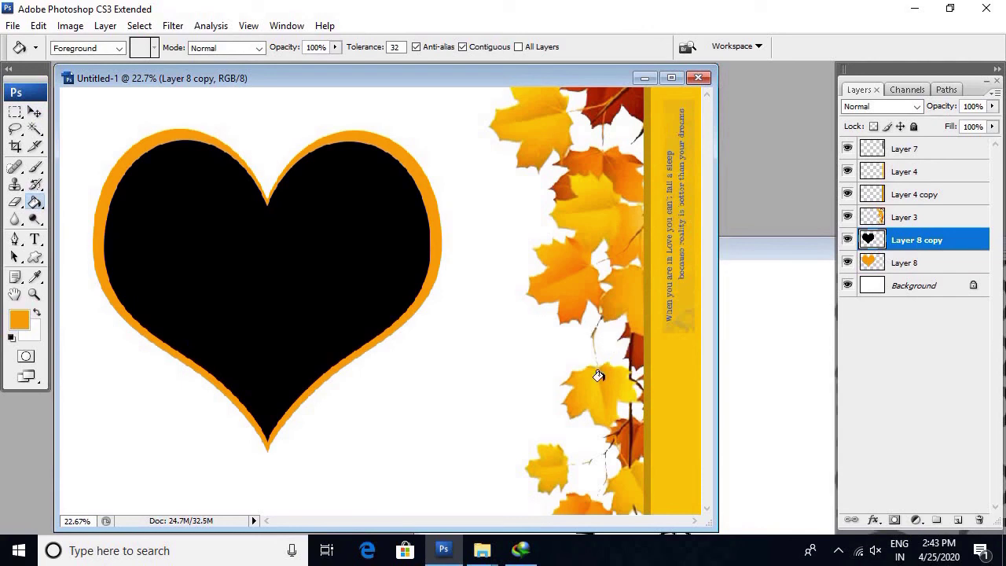
Refill the Layer 8 rim bright yellow and bring up the Layer Style options.
key("b")
left_click(674, 378, "alt")
right_click(247, 281, "ctrl")
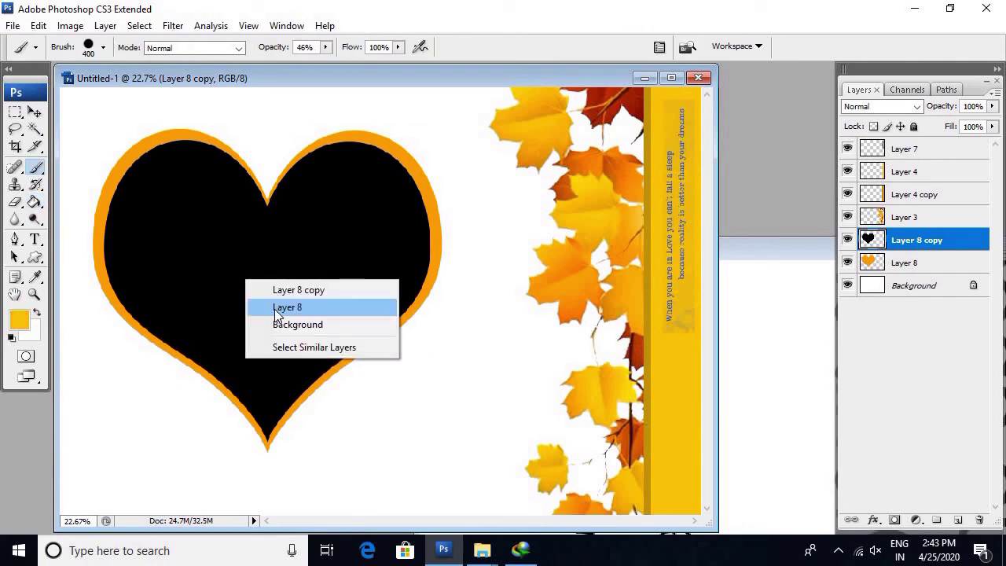
left_click(277, 308)
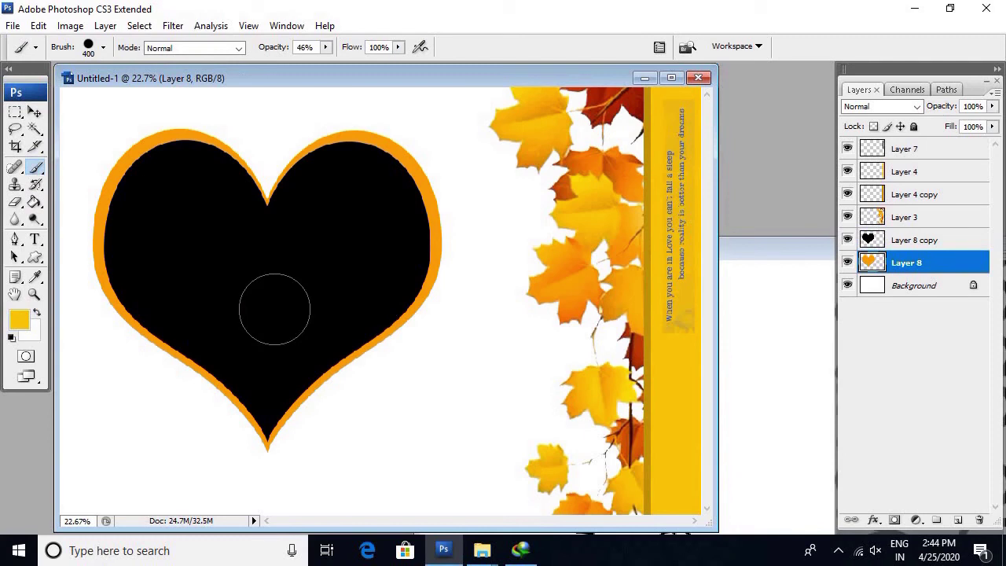
key("g")
left_click(277, 306)
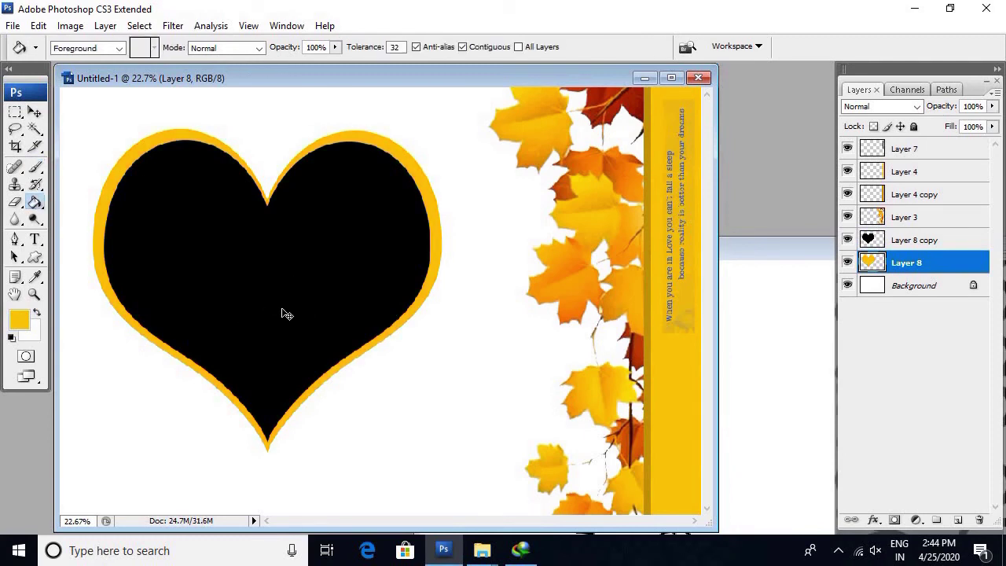
key("ctrl+minus")
key("ctrl+minus")
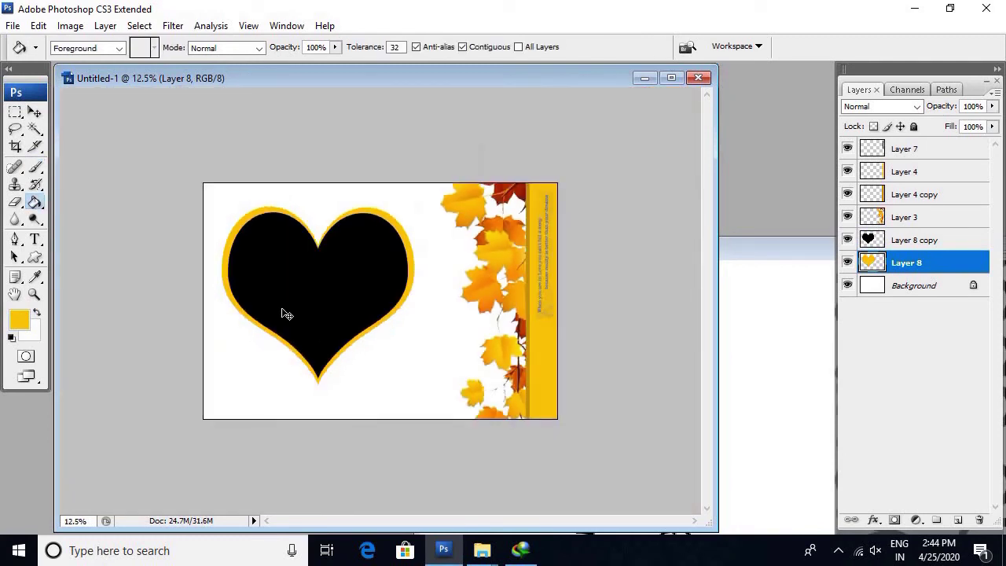
key("alt+l")
key("y")
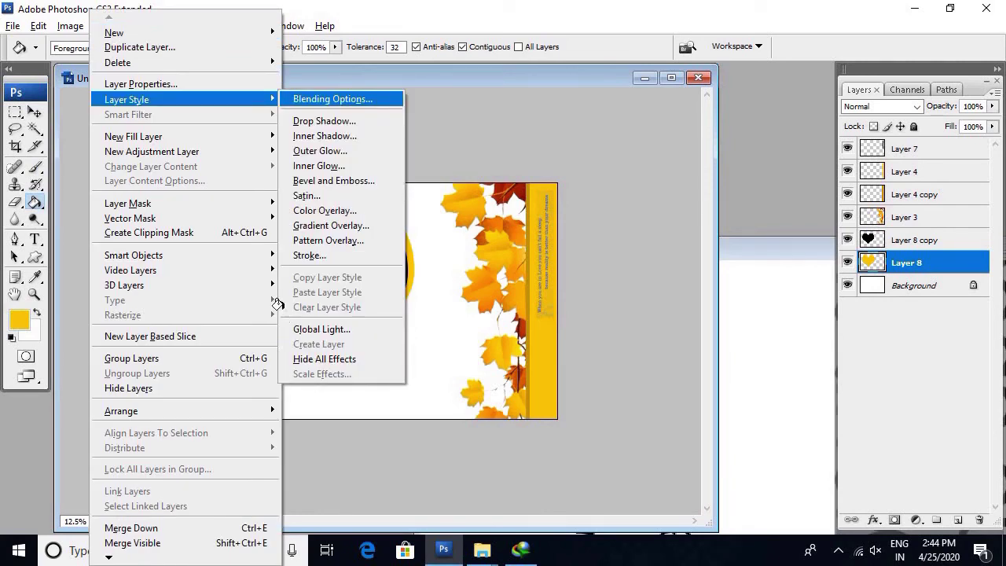
Give the rim a black Outer Glow in Normal mode, size 52 px, opacity 26%.
key("o")
left_click(767, 321)
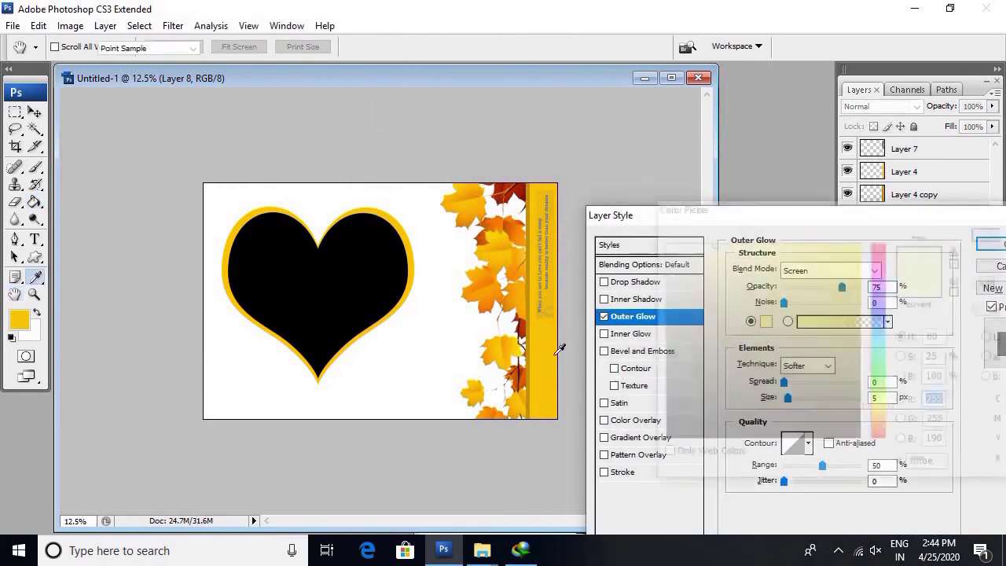
left_click(729, 346)
key("Return")
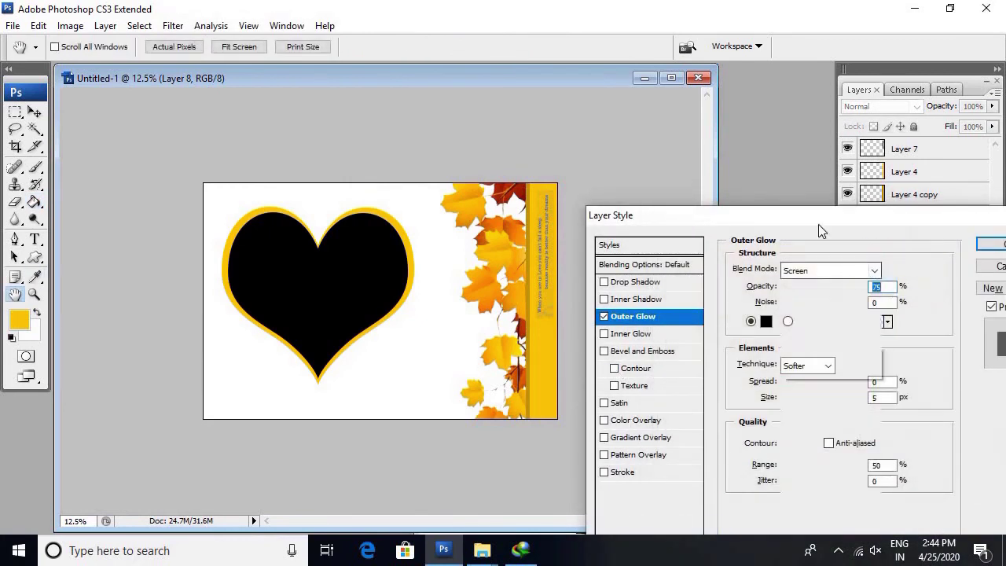
left_click(825, 270)
left_click(818, 7)
left_click_drag(788, 398, 808, 401)
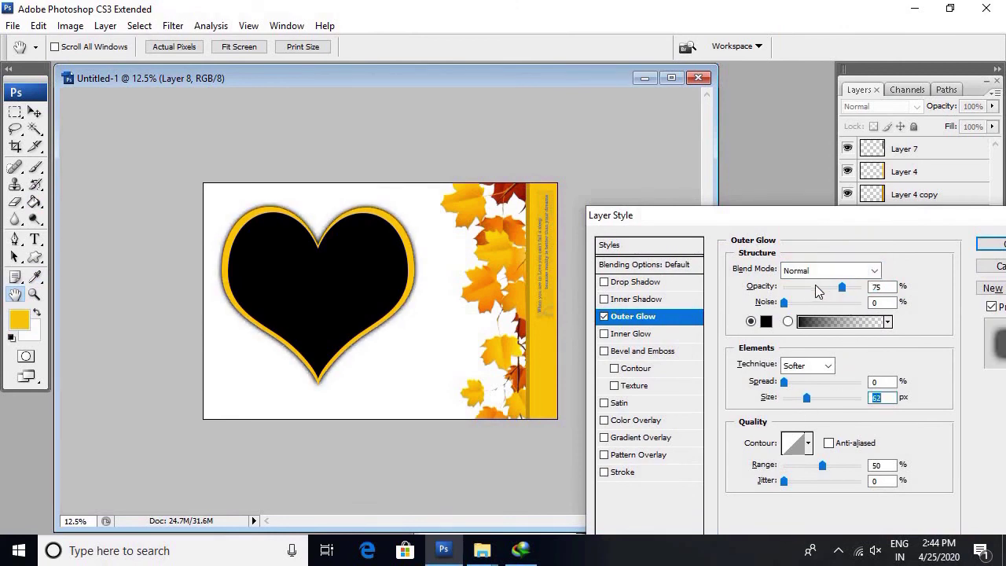
left_click_drag(816, 287, 808, 285)
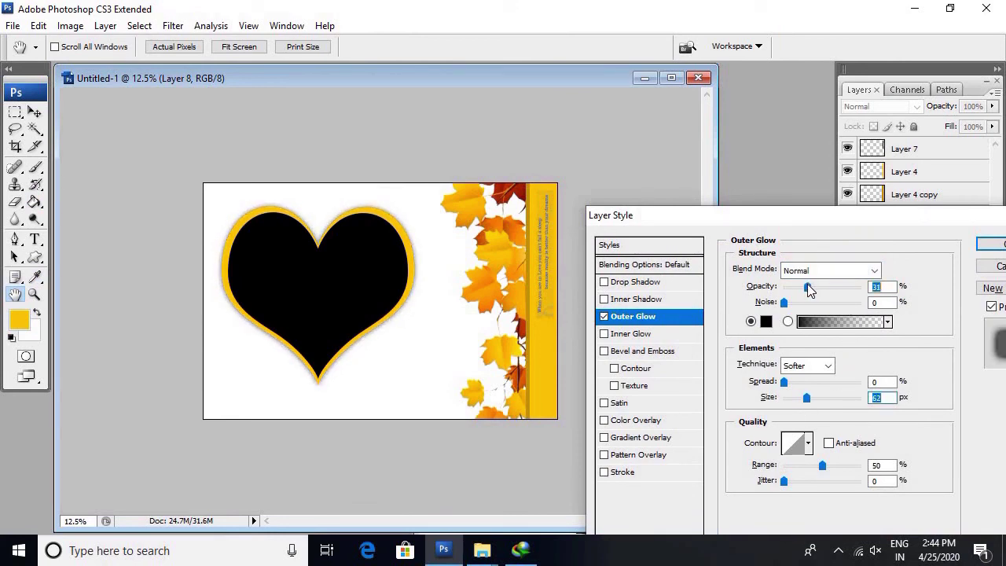
Apply the glow and select both Layer 8 and Layer 8 copy together.
key("Return")
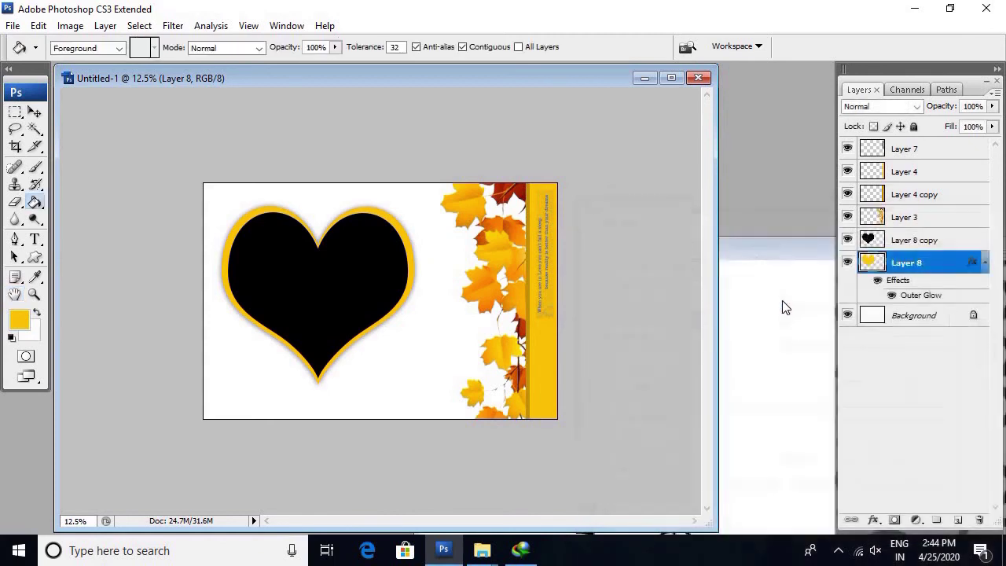
left_click(544, 361)
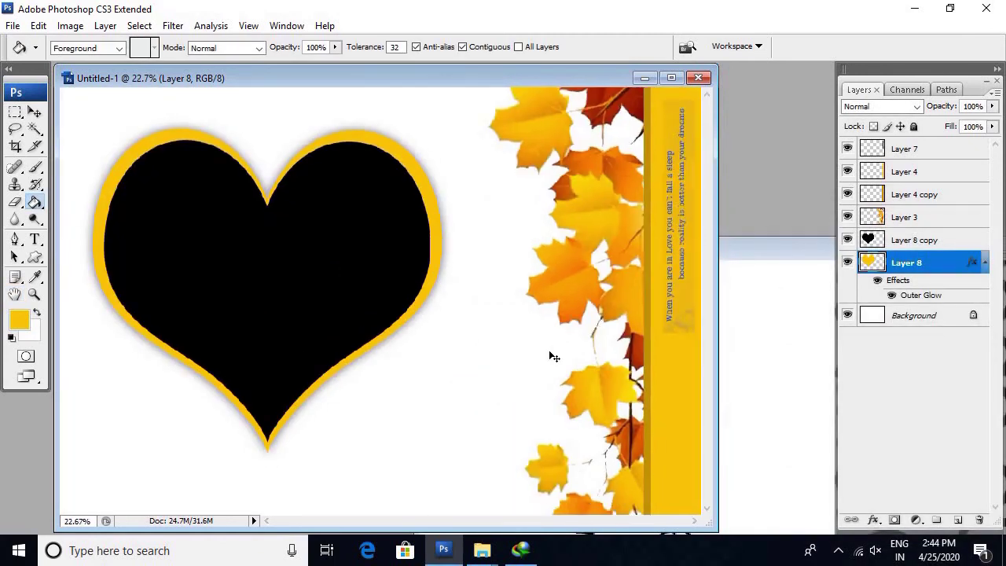
left_click(549, 350, "alt")
right_click(288, 275, "ctrl")
left_click(303, 277)
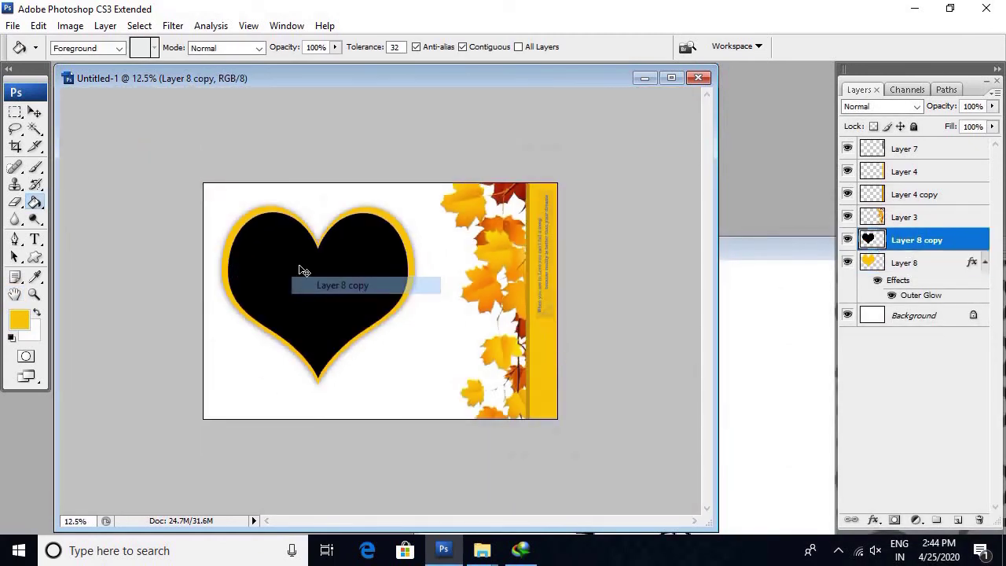
right_click(299, 265, "ctrl")
left_click(336, 290, "shift")
Rotate both hearts about 21° and shrink them slightly.
key("ctrl+t")
mouse_move(441, 326)
left_mouse_down()
mouse_move(451, 263)
mouse_move(419, 338)
mouse_move(457, 366)
left_mouse_up()
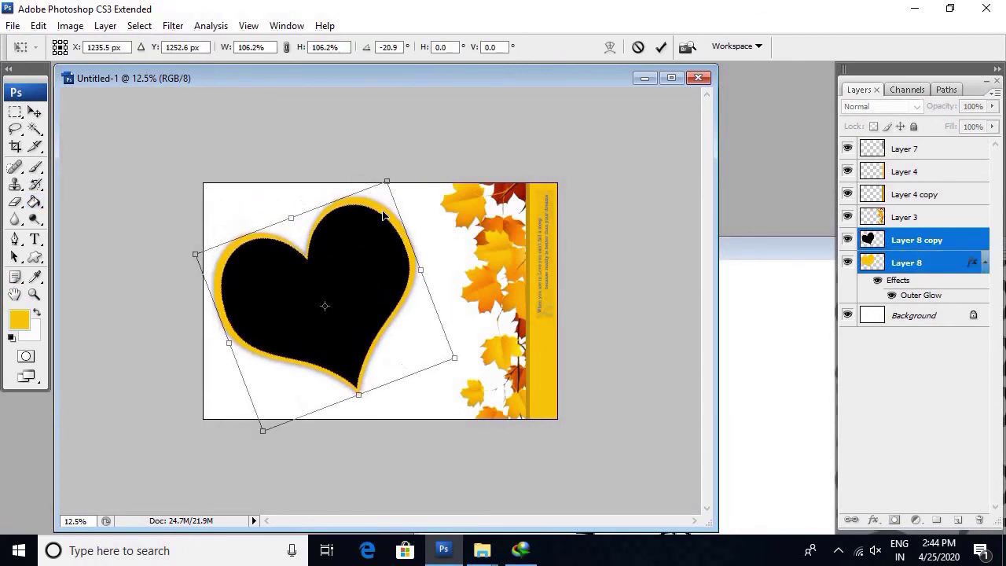
left_click_drag(388, 182, 368, 194)
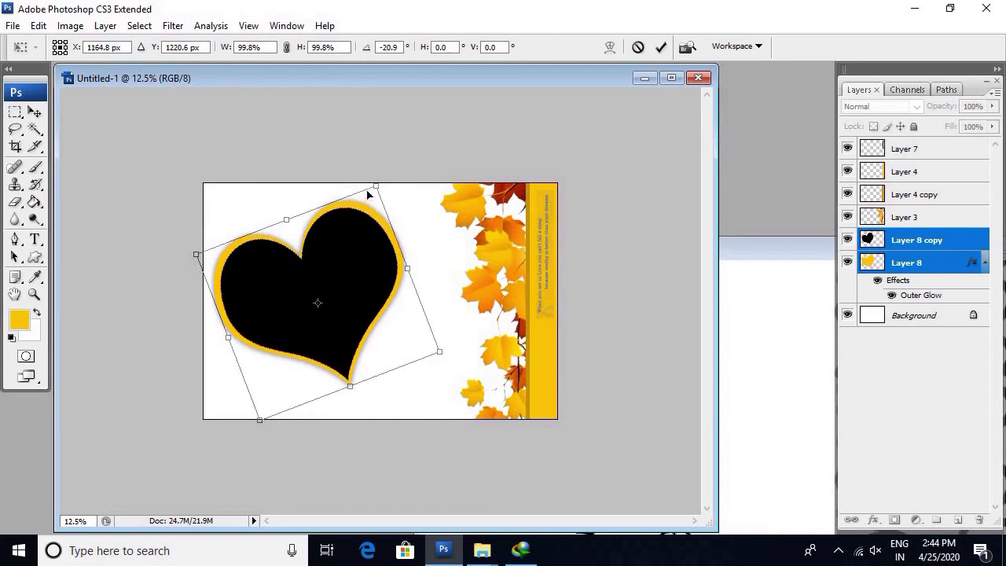
key("g")
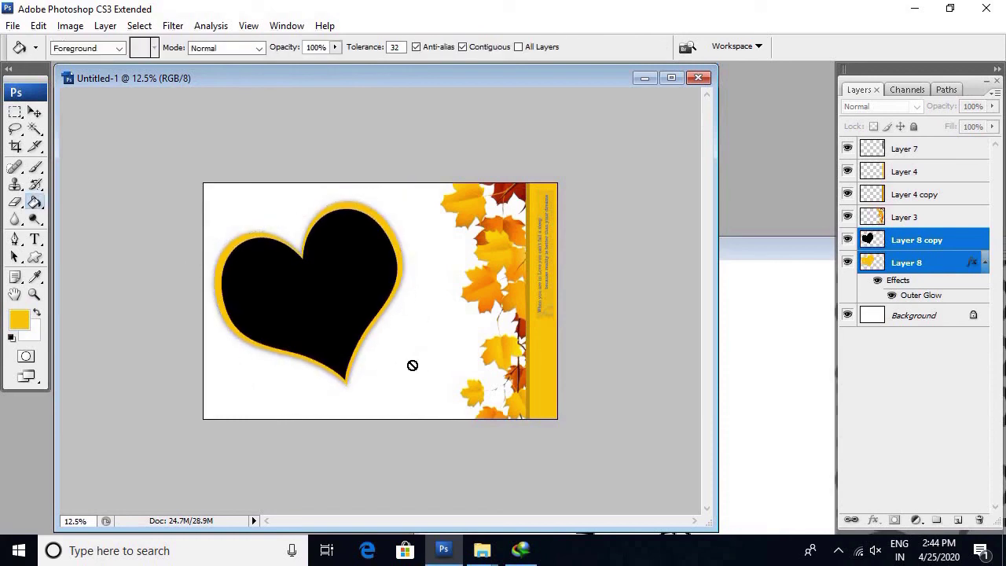
Add 'Wedding Ceremony' text to the right of the heart and enlarge it.
key("t")
left_click(394, 337)
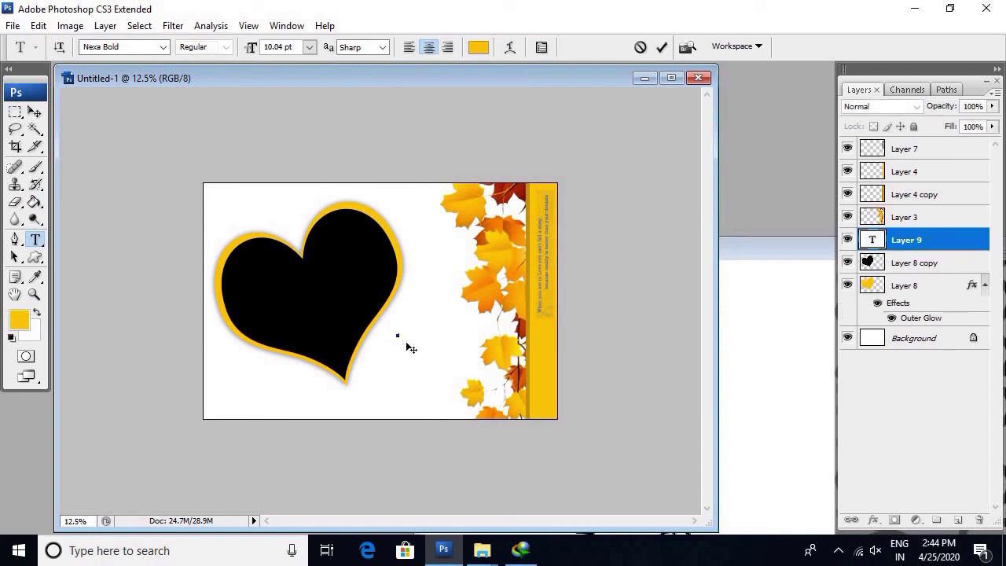
type("I")
key("ctrl+Return")
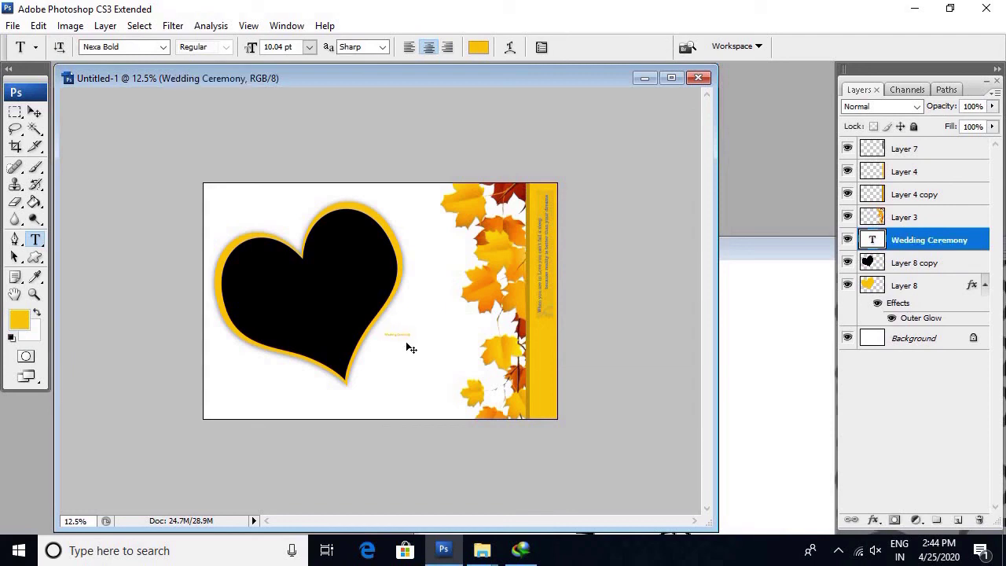
key("ctrl+t")
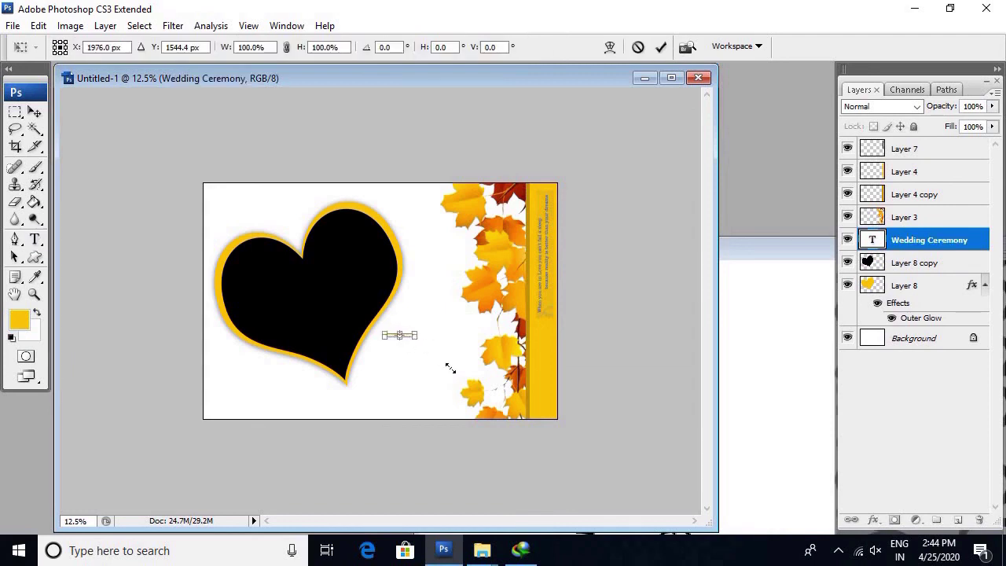
left_click_drag(416, 334, 460, 370)
key("Return")
Fill the Wedding Ceremony text dark red.
key("b")
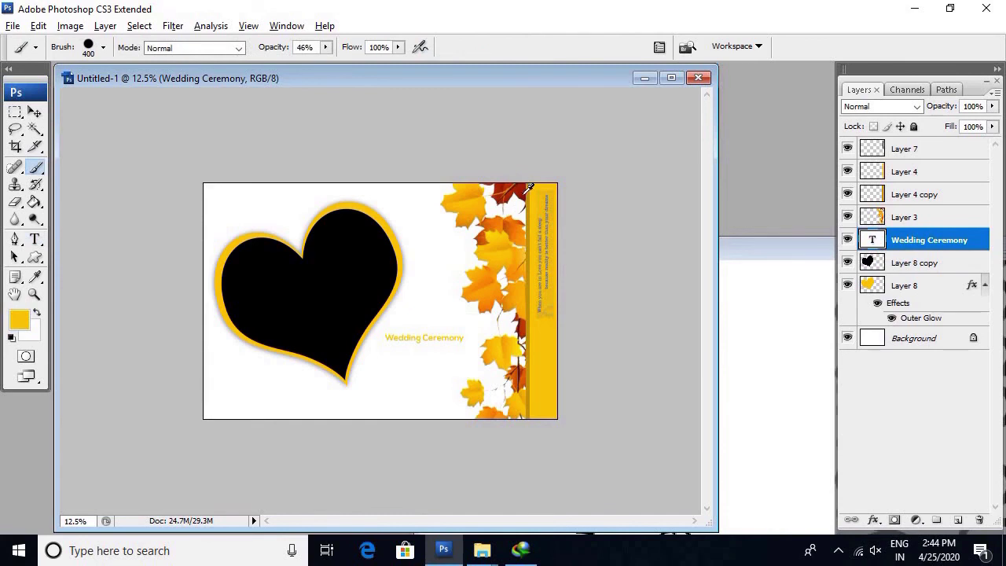
left_click(526, 190, "alt")
left_click_drag(350, 270, 530, 401)
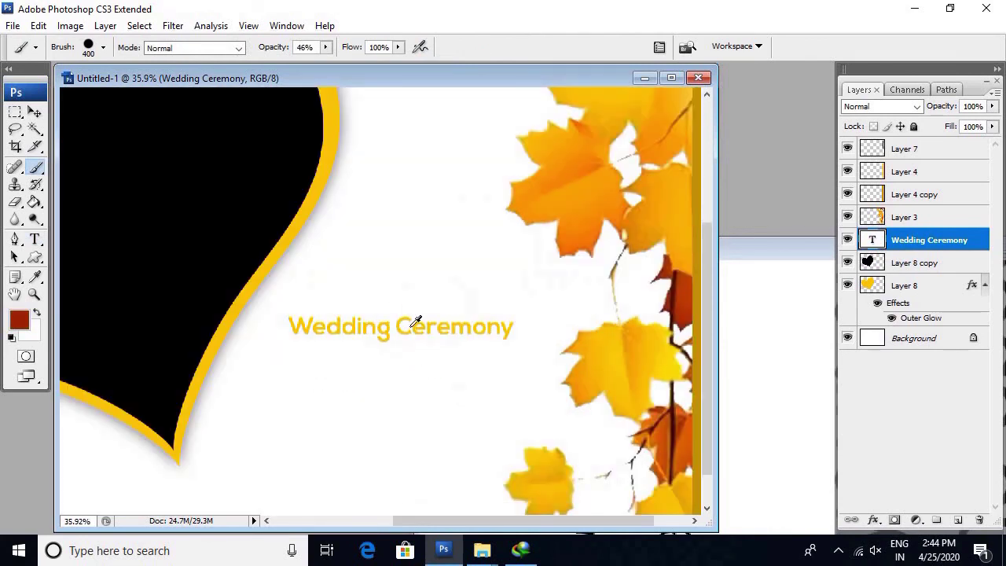
key("alt+BackSpace")
key("ctrl+0")
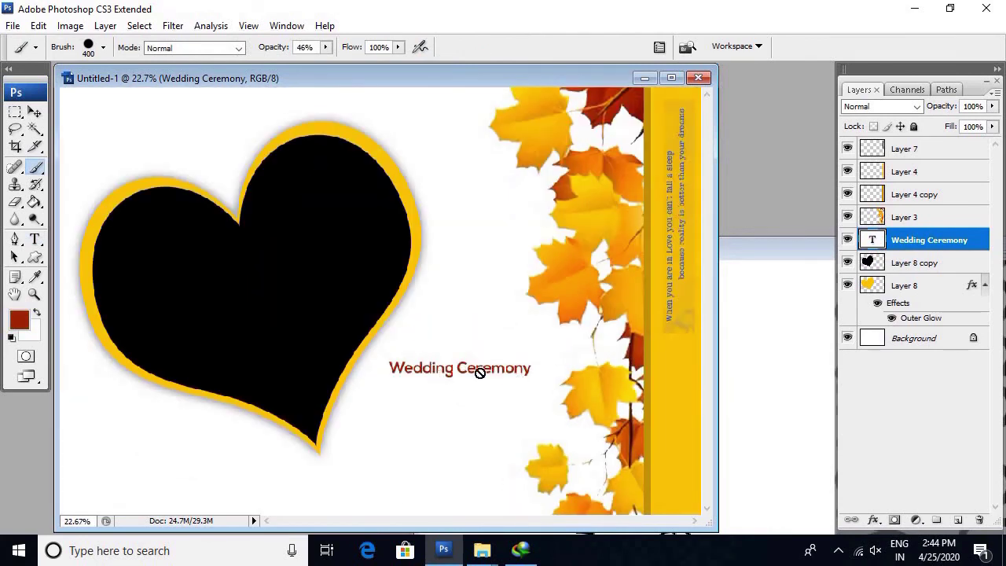
Break the text into two lines, Wedding above Ceremony, and enlarge it.
key("t")
left_click(457, 368)
key("Return")
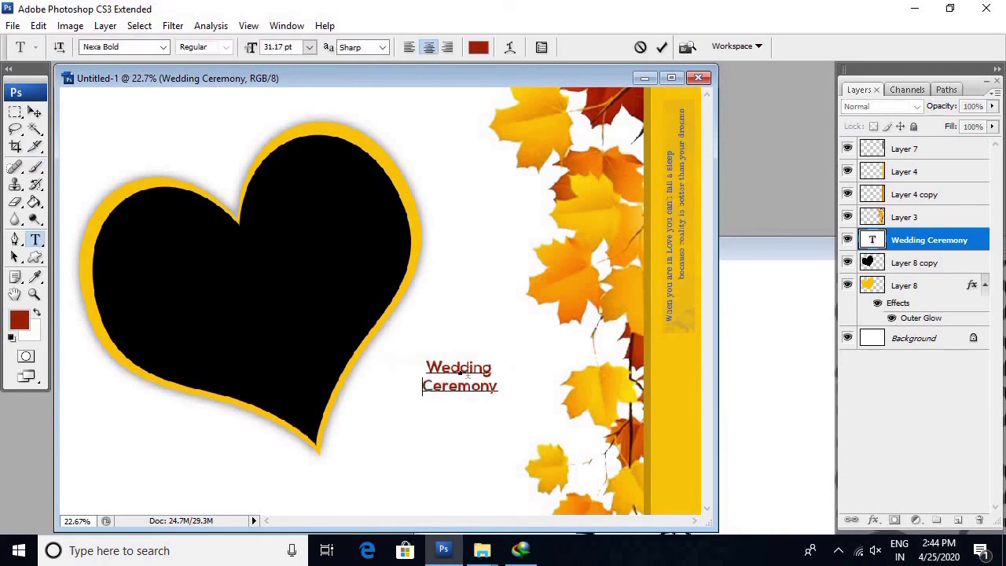
key("ctrl+Return")
key("ctrl+t")
left_click_drag(504, 356, 535, 336)
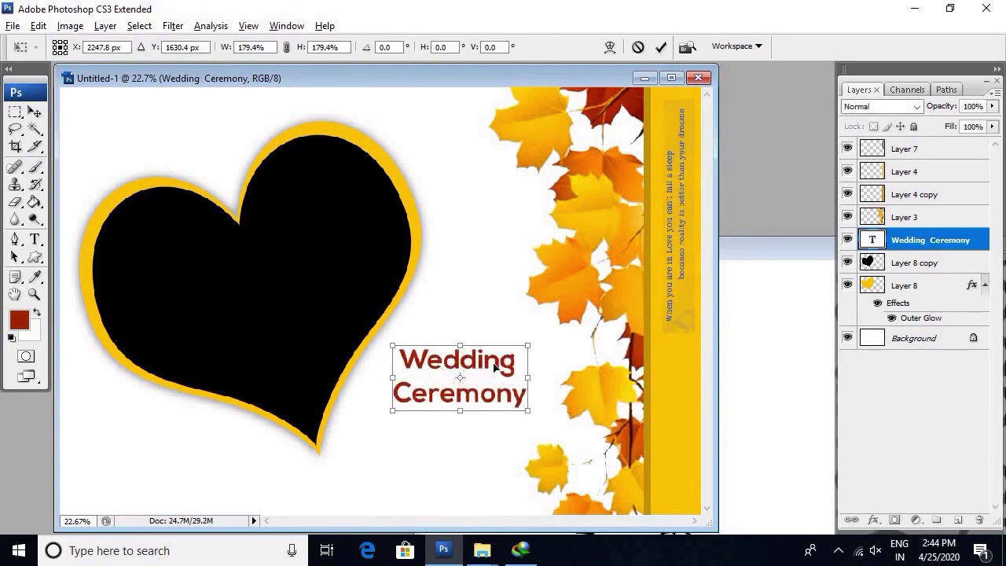
key("Return")
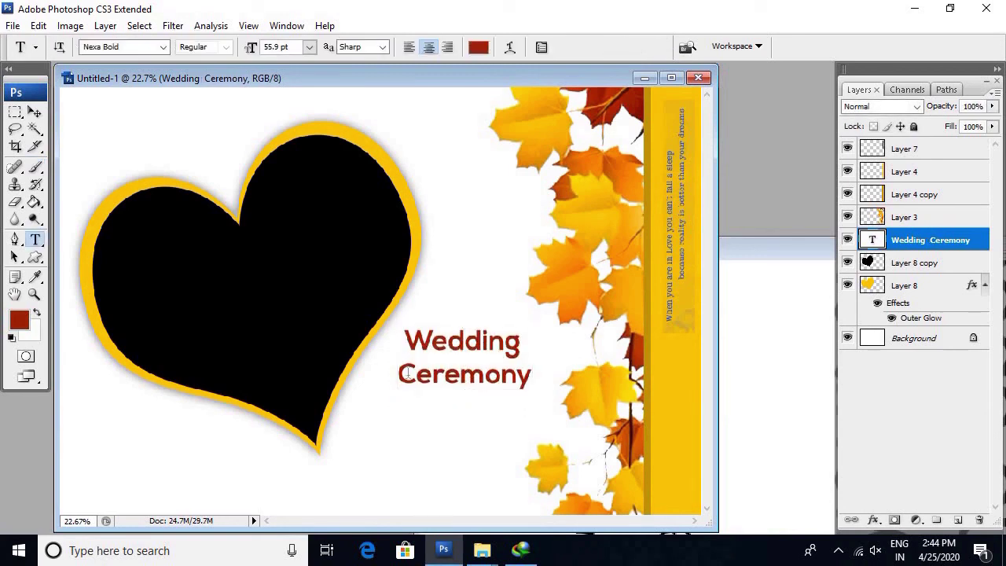
Set the word Ceremony to 48 pt and indent it beneath Wedding.
left_click_drag(408, 373, 534, 376)
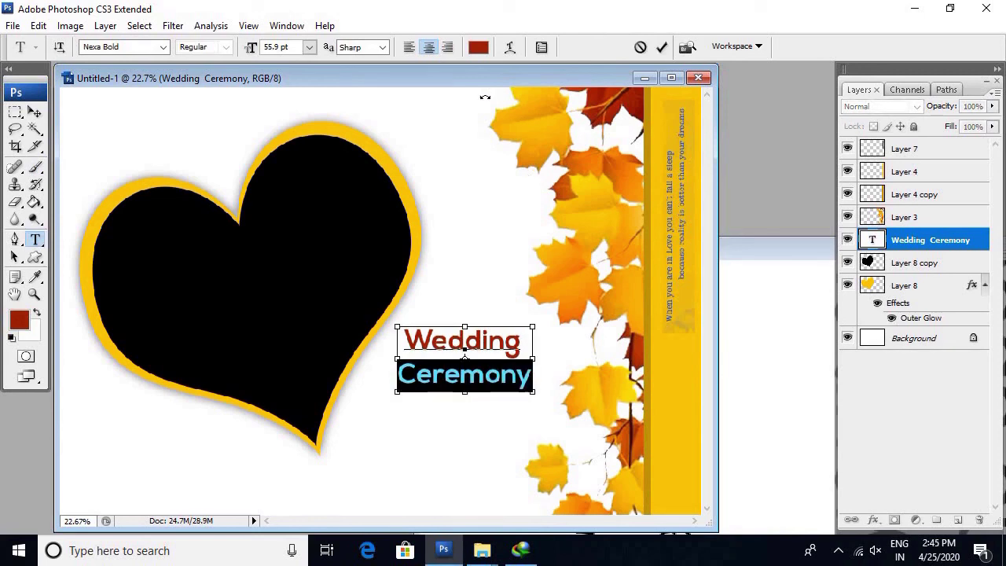
left_click(510, 47)
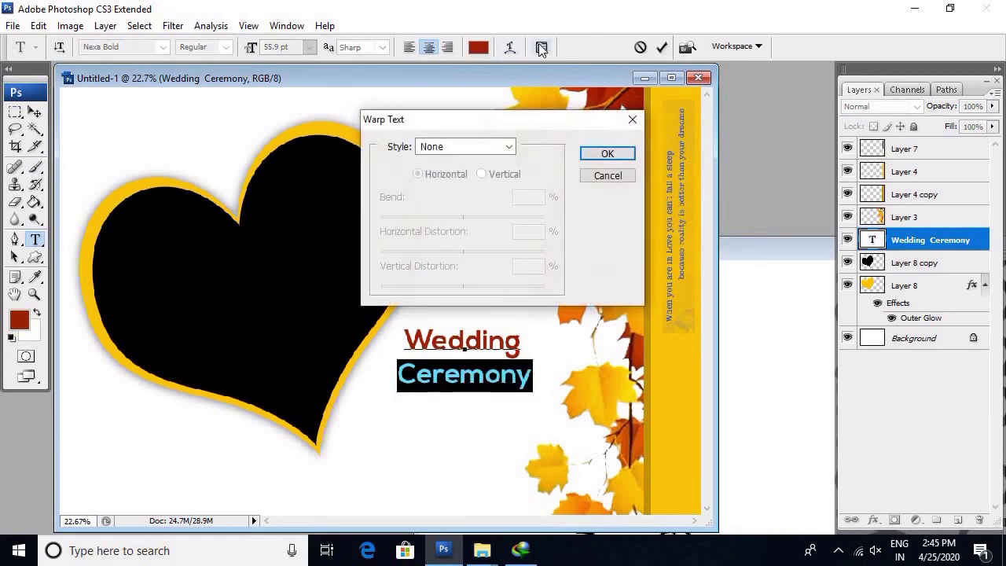
left_click(607, 176)
left_click(541, 47)
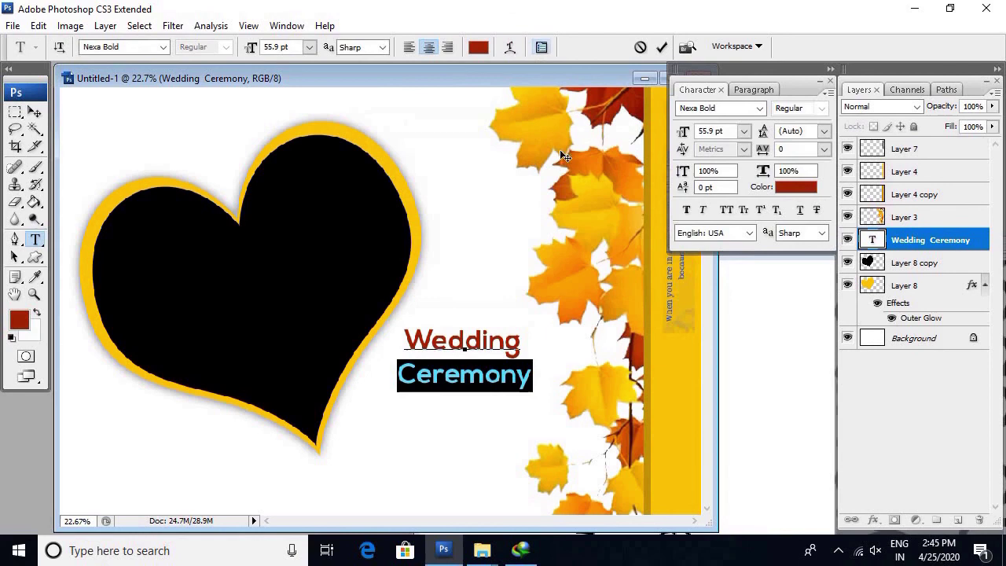
left_click(760, 108)
left_click(744, 130)
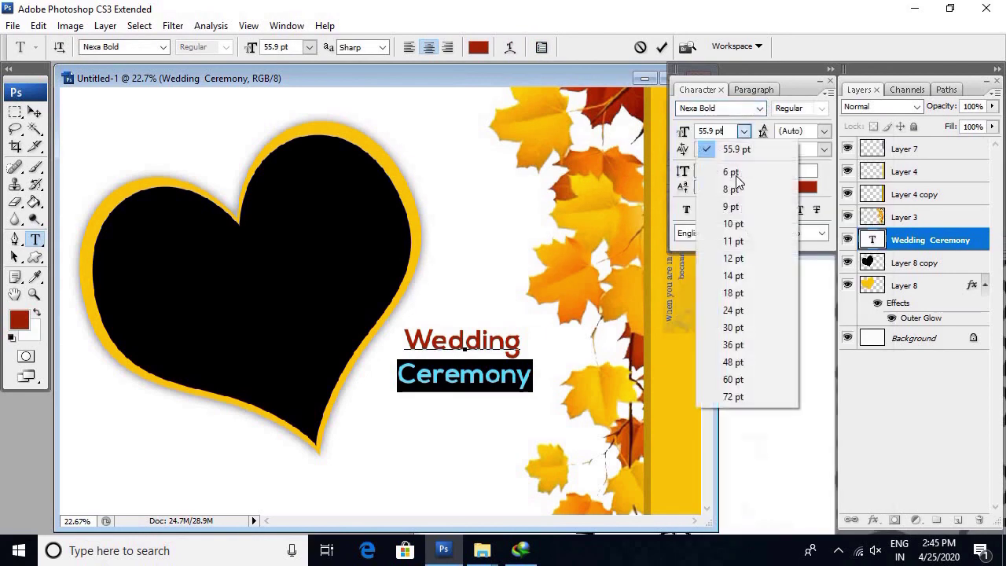
left_click(747, 362)
key("BackSpace")
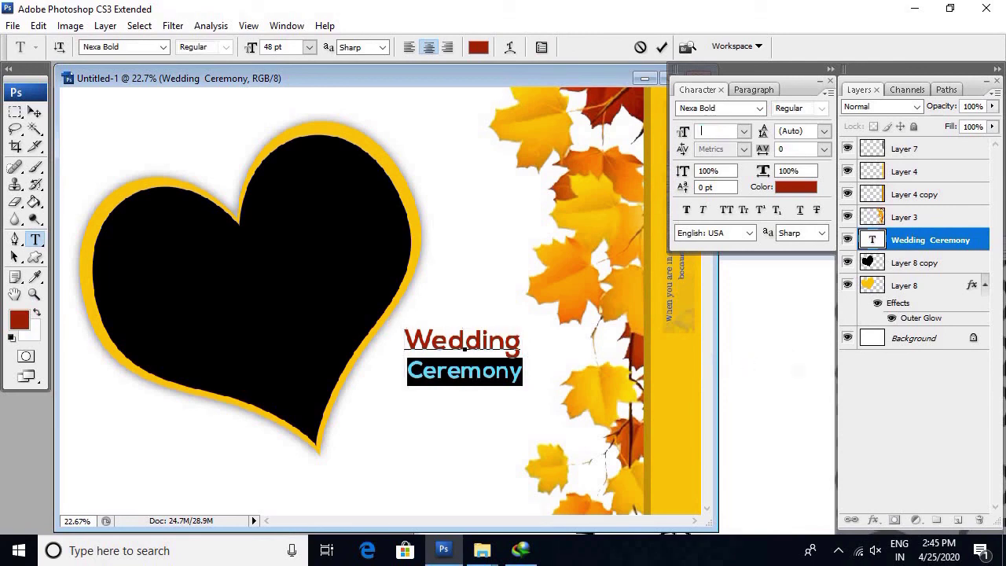
left_click(397, 383)
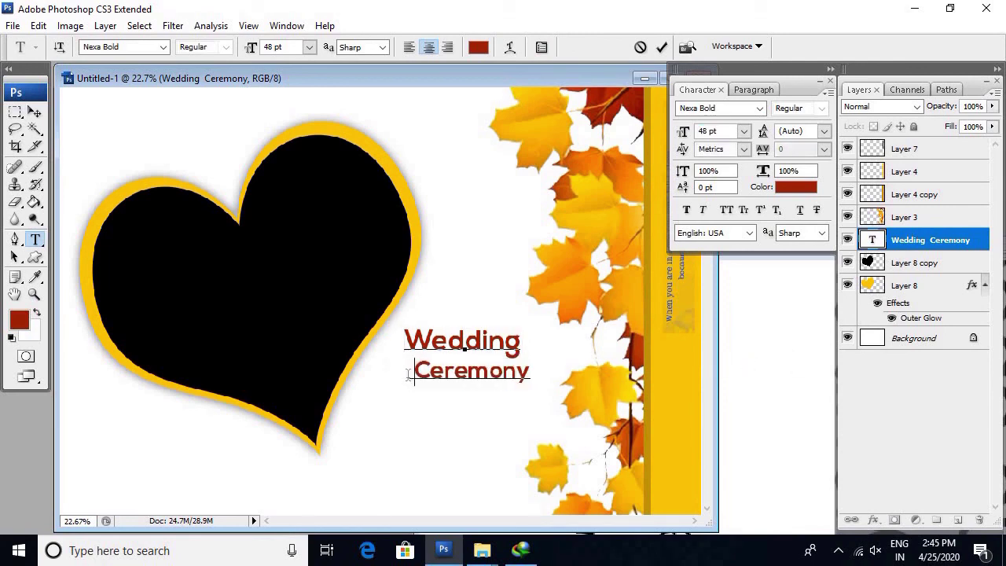
key("ctrl+Return")
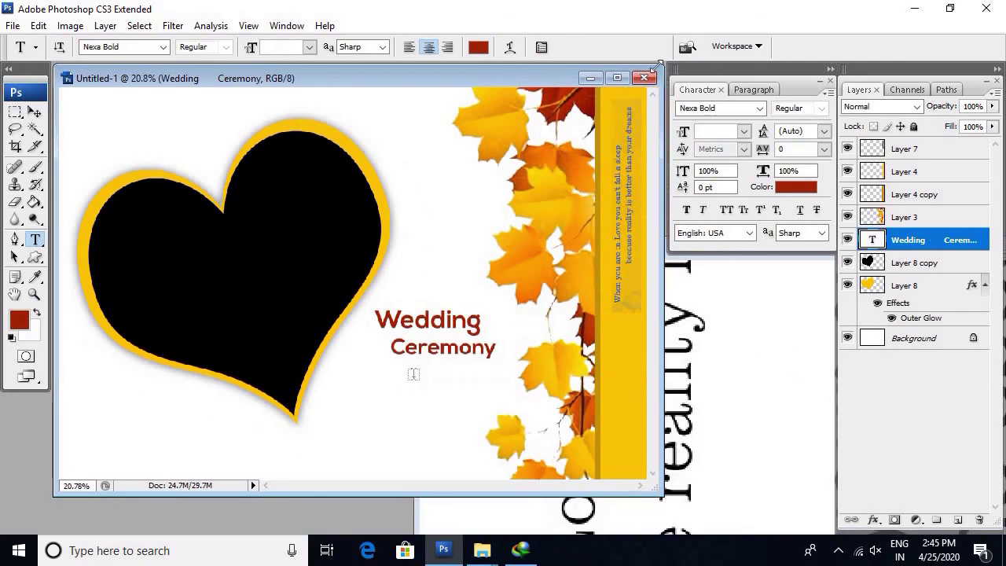
Maximize the document window and nudge the Wedding Ceremony text slightly left.
left_click(617, 77)
key("ctrl+minus")
key("ctrl+minus")
key("ctrl+minus")
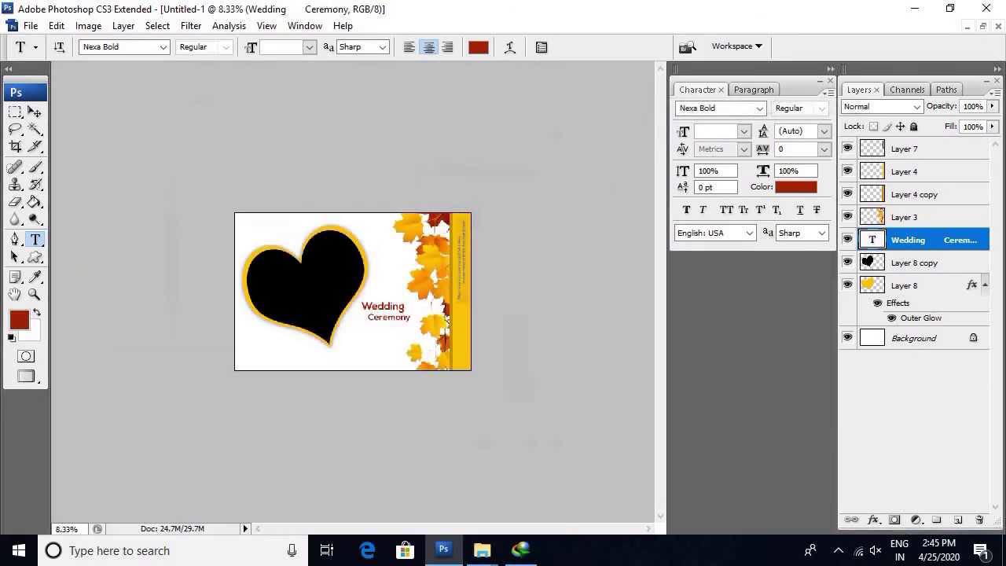
key("v")
mouse_move(413, 360)
left_mouse_down()
mouse_move(299, 281)
mouse_move(413, 350)
left_mouse_up()
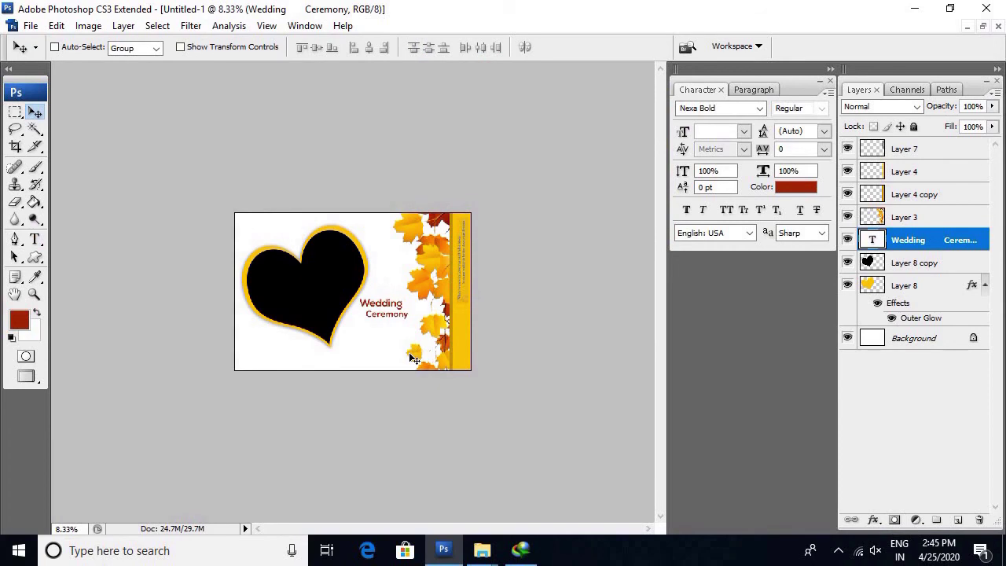
key("ctrl+minus")
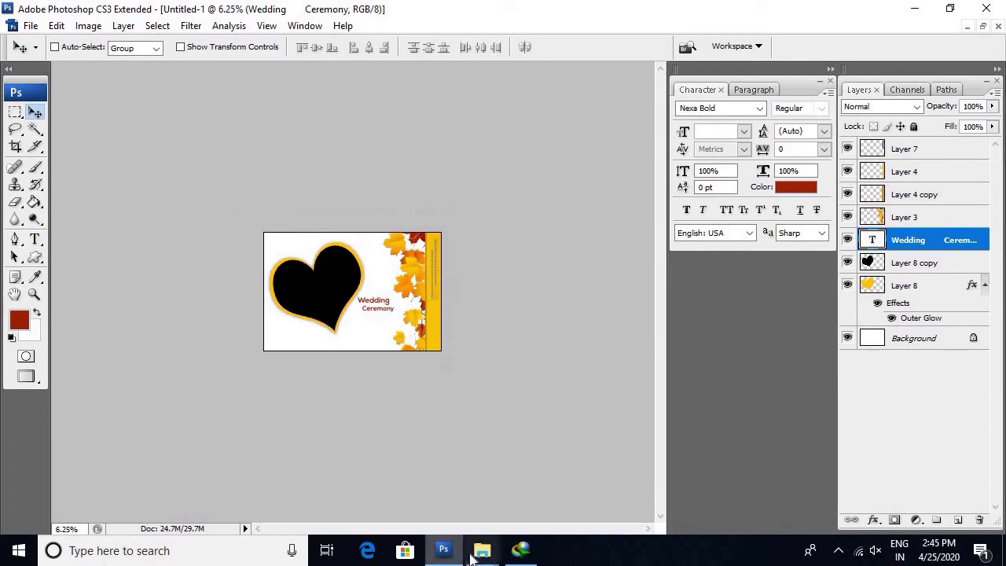
Drag the bride photo _MG_9071 from its folder toward Photoshop.
mouse_move(482, 550)
left_click(449, 517)
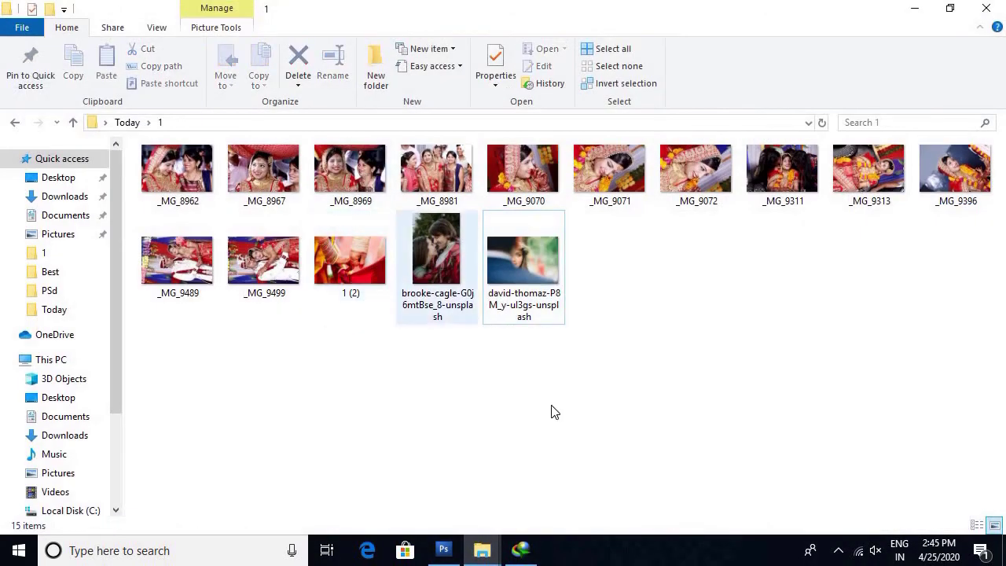
left_click(554, 412)
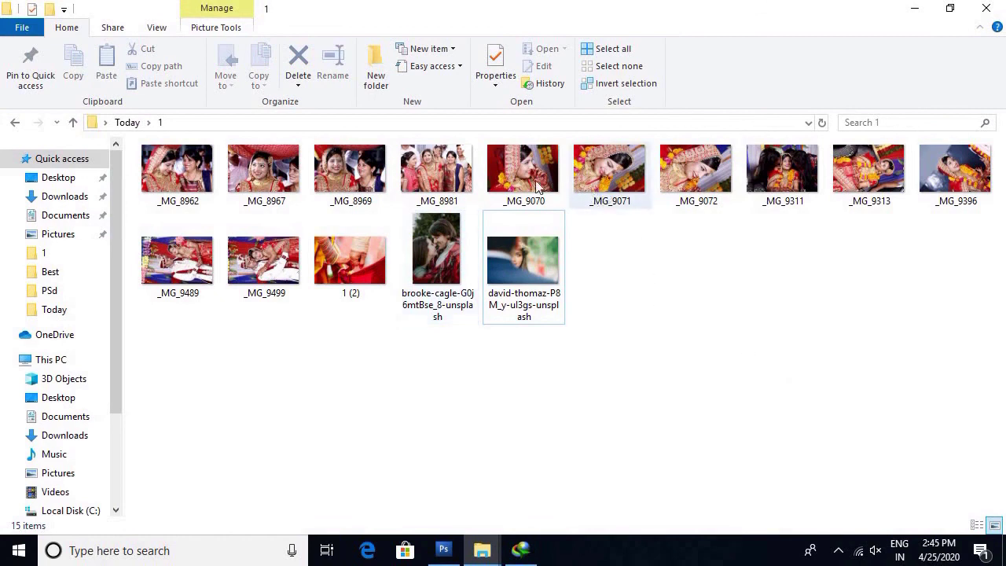
left_click_drag(610, 199, 501, 554)
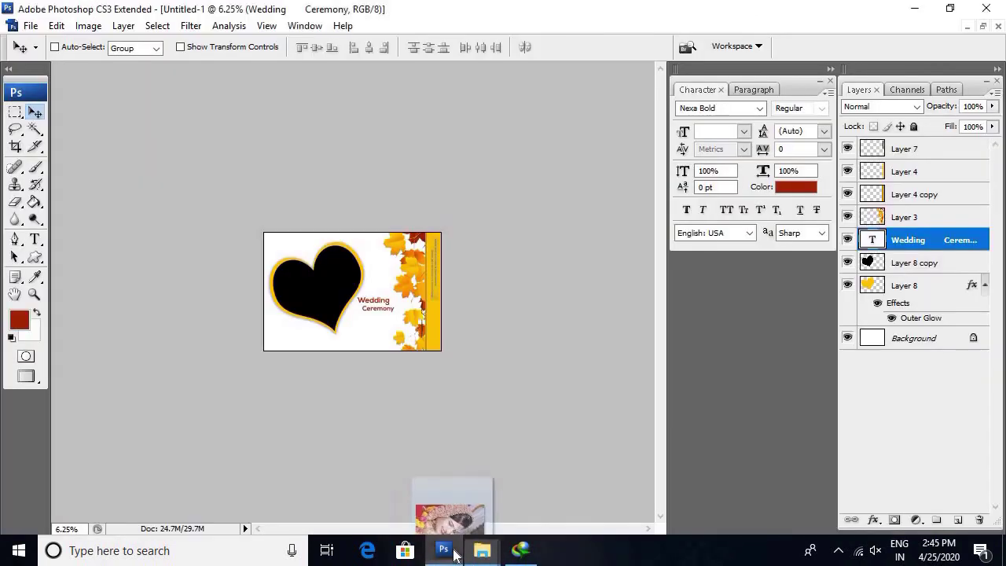
Open photo _MG_9071, rotate it 90° counter-clockwise into portrait, copy it, and close without saving.
left_click_drag(431, 557, 516, 390)
key("alt+i")
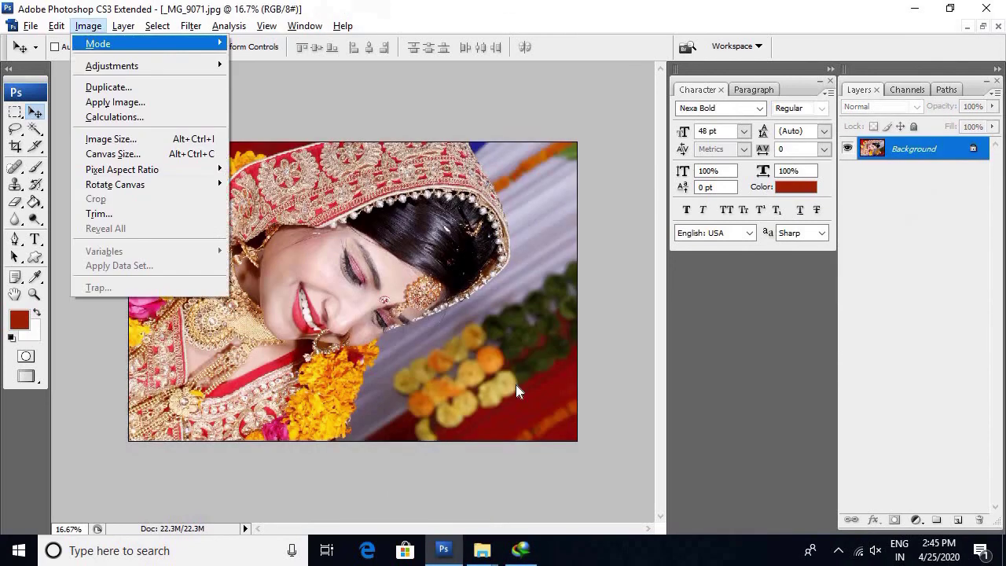
key("e")
key("0")
key("ctrl+a")
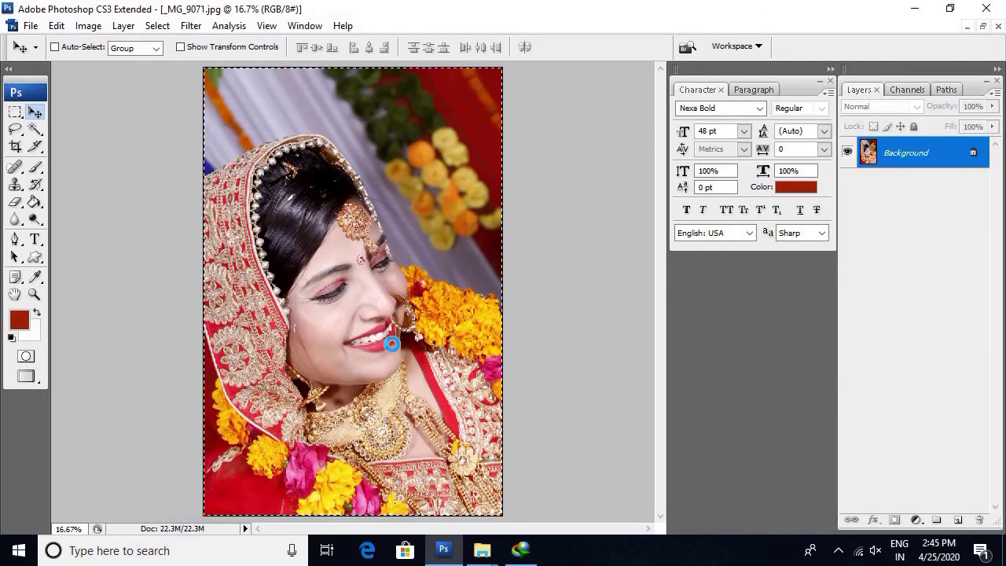
key("Delete")
key("ctrl+w")
left_click(535, 227)
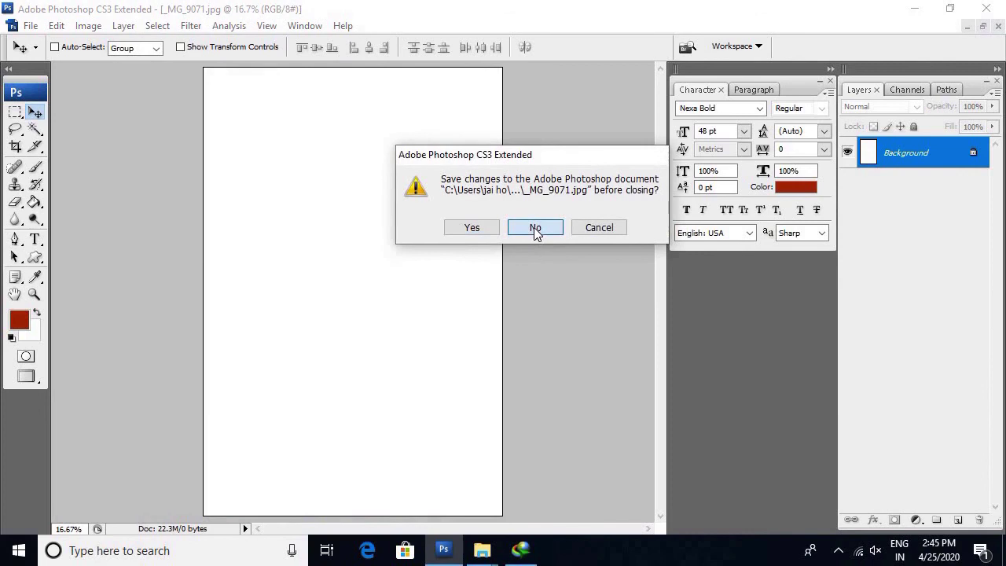
On the Layer 8 copy heart layer, select the black heart and paste the photo into it.
right_click(331, 308)
left_click(362, 319)
key("w")
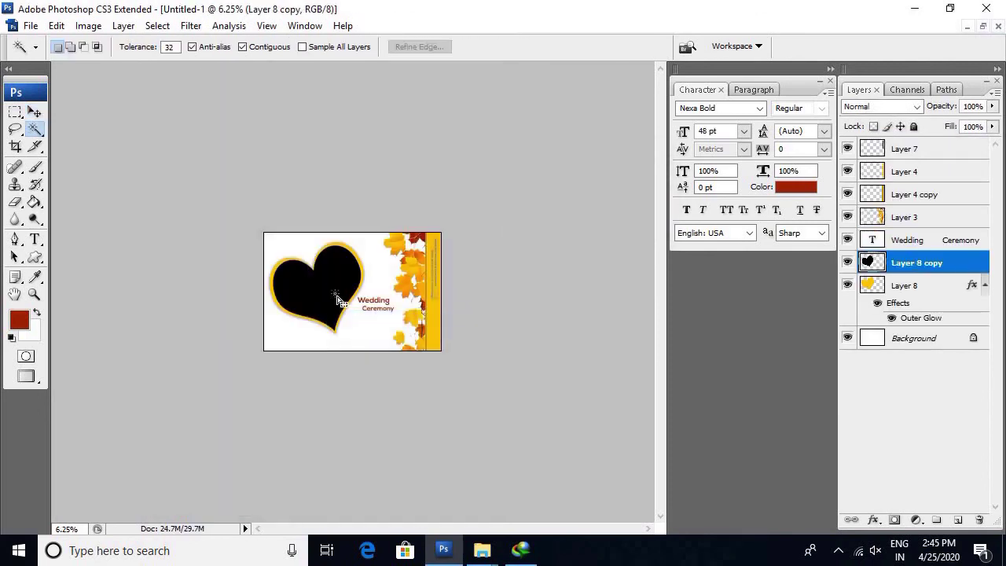
left_click(338, 297)
key("ctrl+shift+v")
Scale the pasted photo to about 68%, rotate it about 45°, and centre the bride in the heart.
key("ctrl+t")
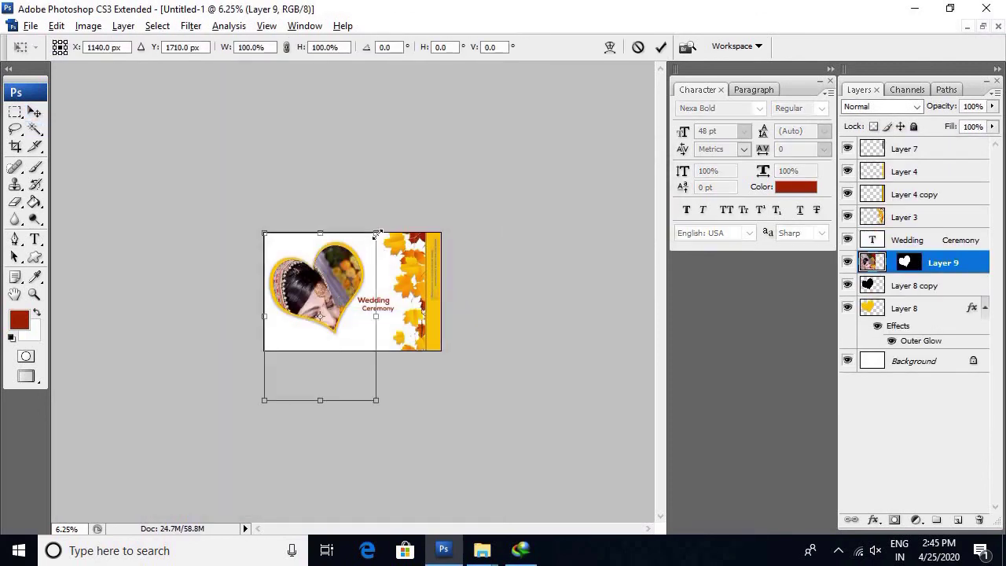
left_click_drag(377, 234, 358, 259)
left_click_drag(438, 252, 450, 354)
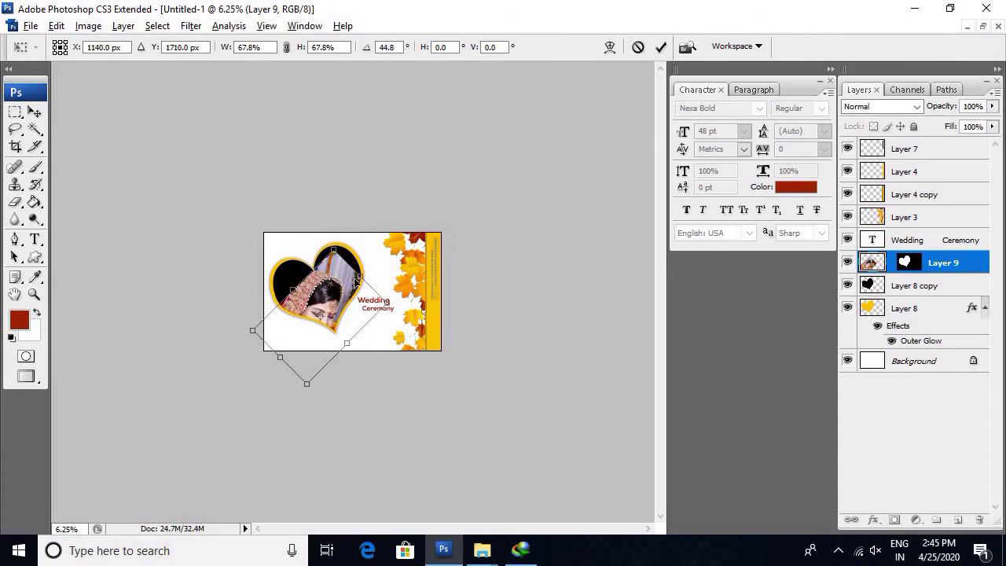
mouse_move(356, 281)
left_mouse_down()
mouse_move(359, 252)
mouse_move(458, 292)
mouse_move(404, 276)
mouse_move(405, 261)
left_mouse_up()
key("Return")
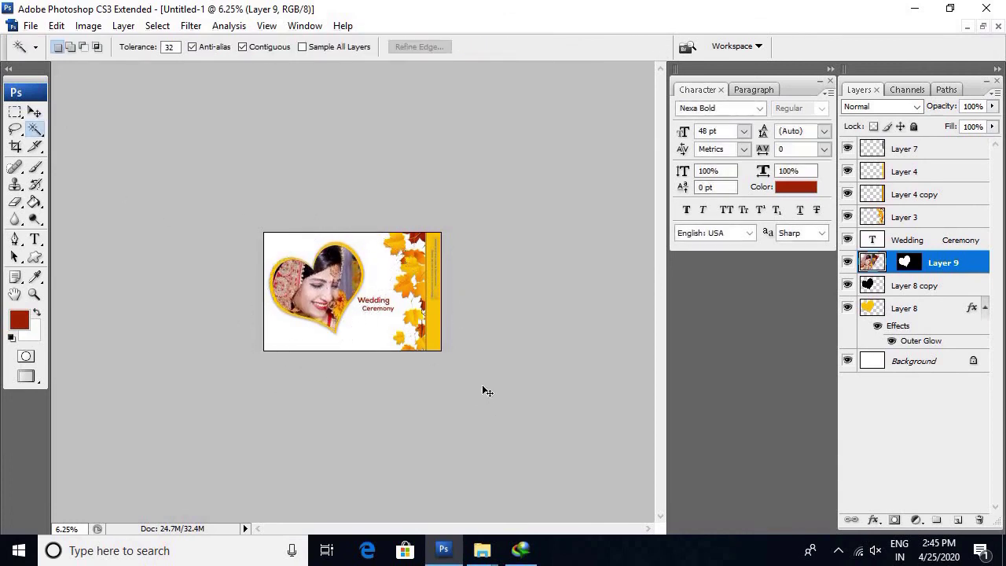
Erase the mask along the heart edges with a larger eraser to reveal more of the bride.
key("ctrl+0")
key("e")
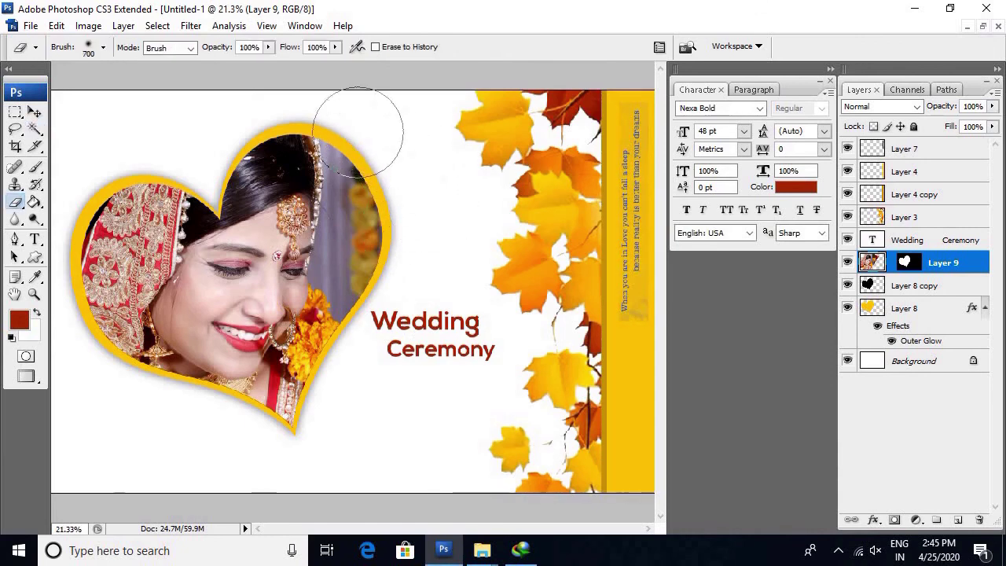
key("bracketright")
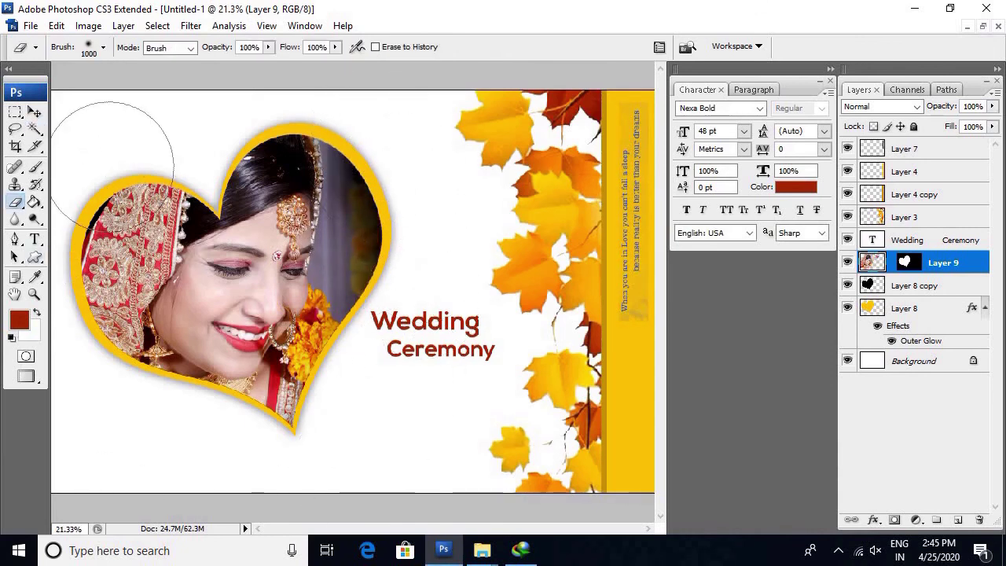
left_click_drag(425, 260, 126, 257)
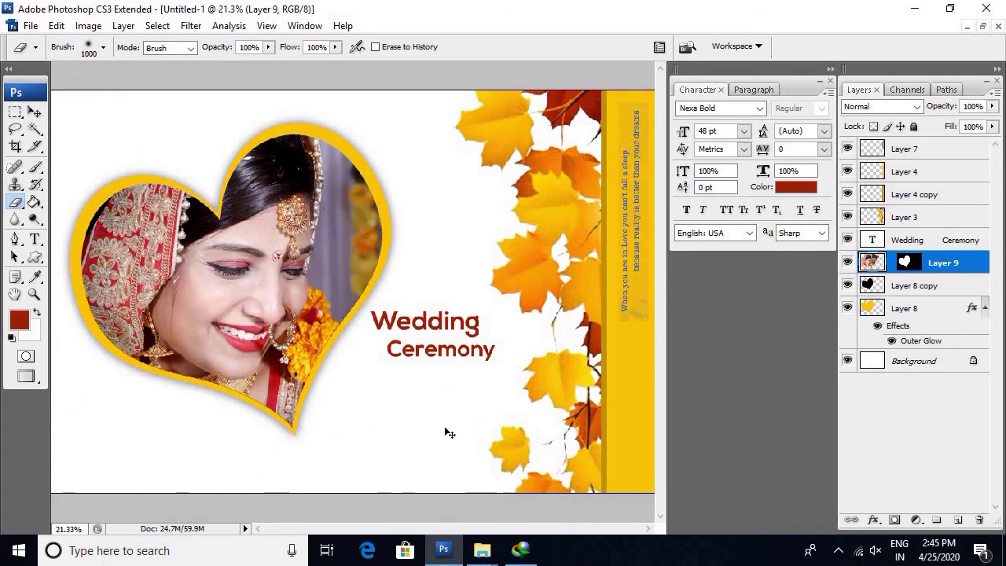
key("ctrl+0")
key("alt+i")
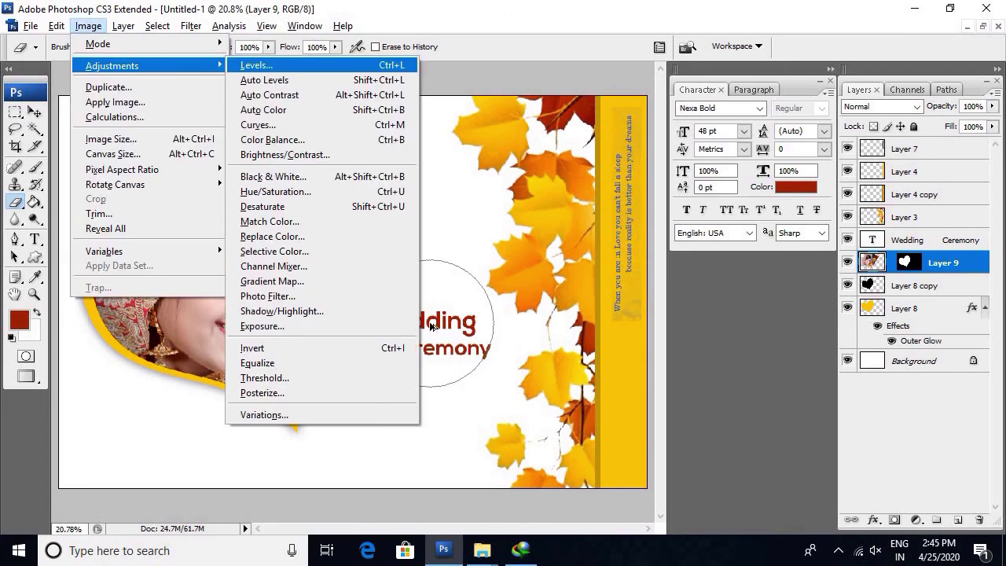
Set the foreground colour to dark brown.
key("Escape")
key("b")
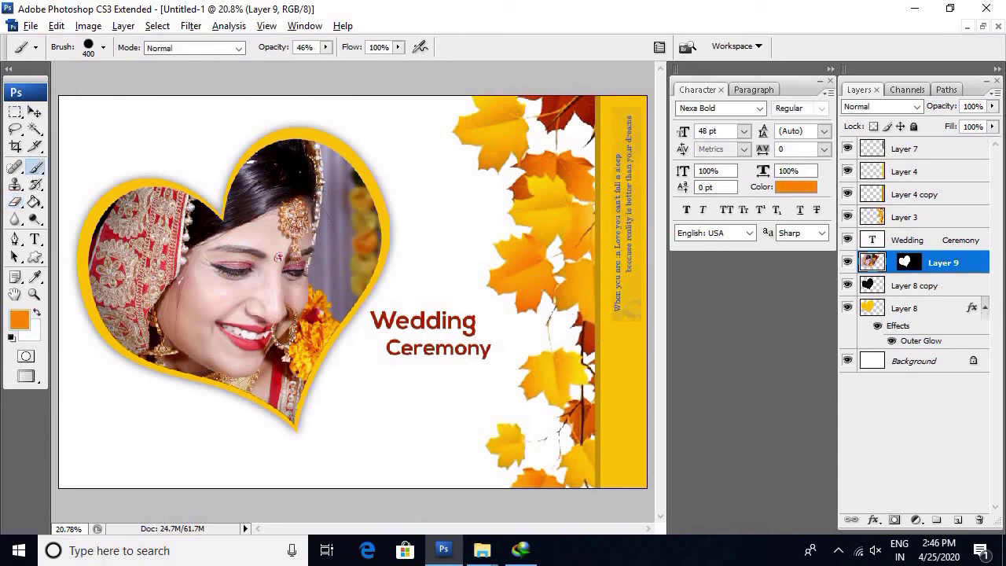
left_click(19, 318)
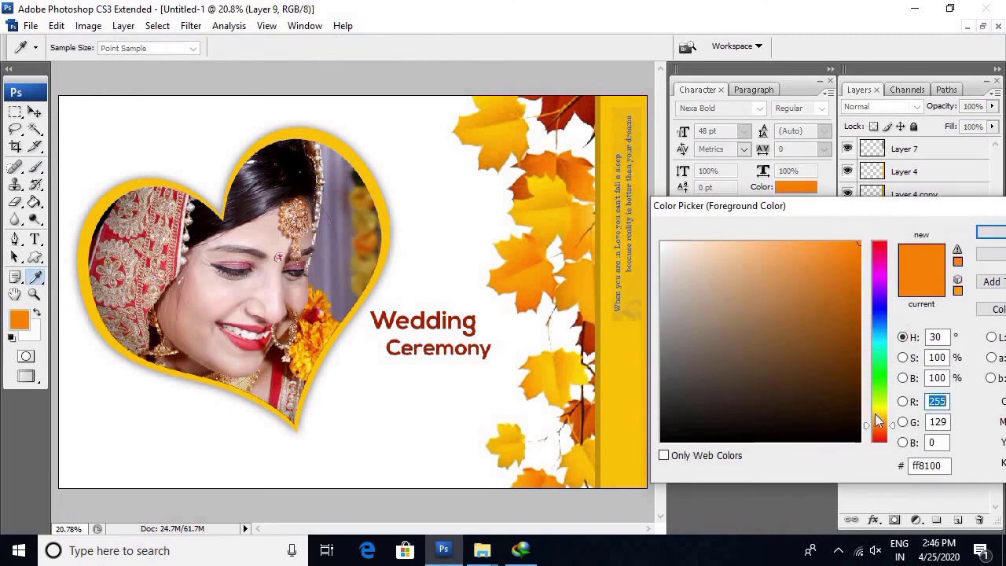
left_click(823, 335)
key("Return")
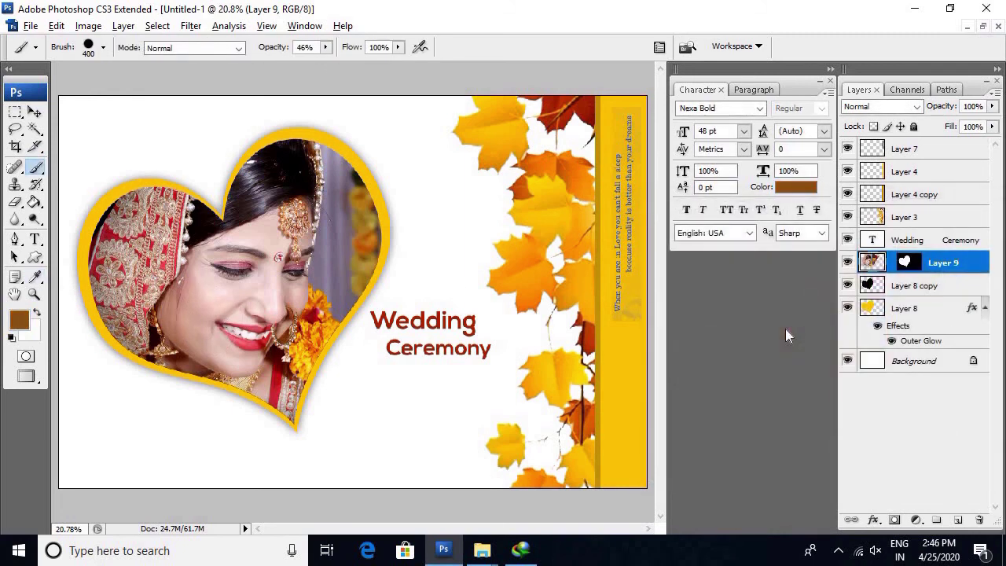
Apply a brown-to-white Gradient Map to the bride photo for a sepia tone, then zoom out.
key("alt+i")
key("a")
key("g")
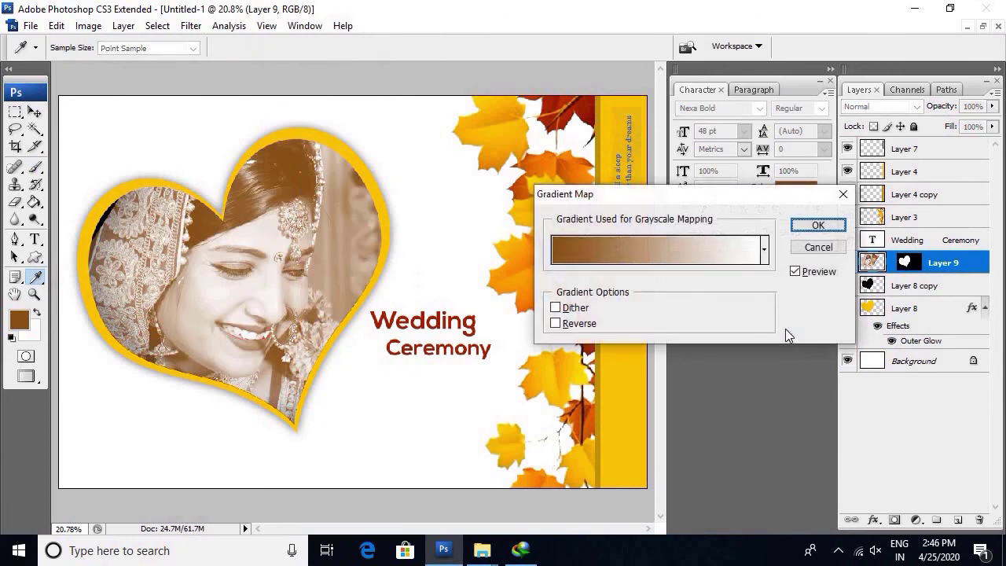
key("Return")
key("b")
key("ctrl+minus")
key("ctrl+minus")
key("ctrl+minus")
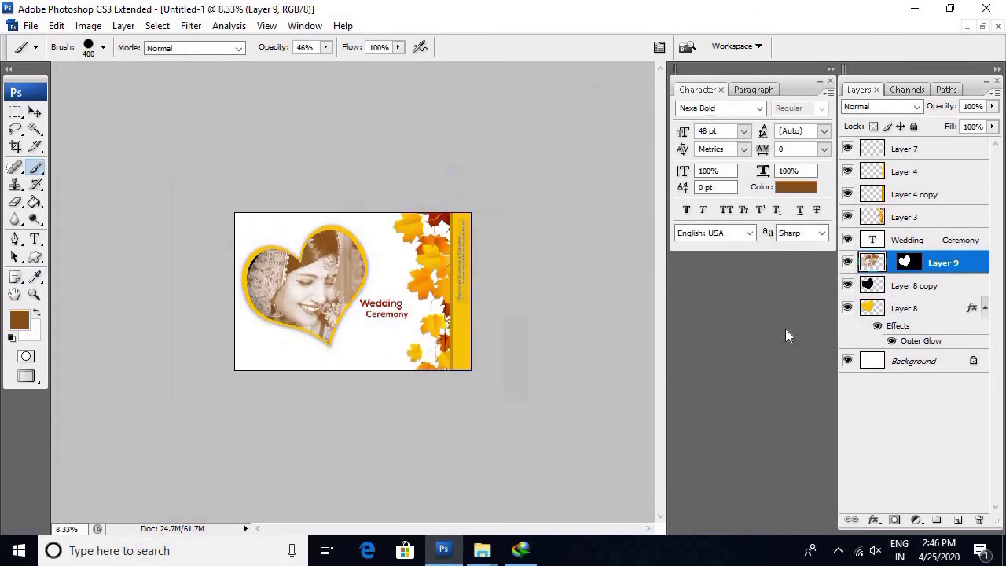